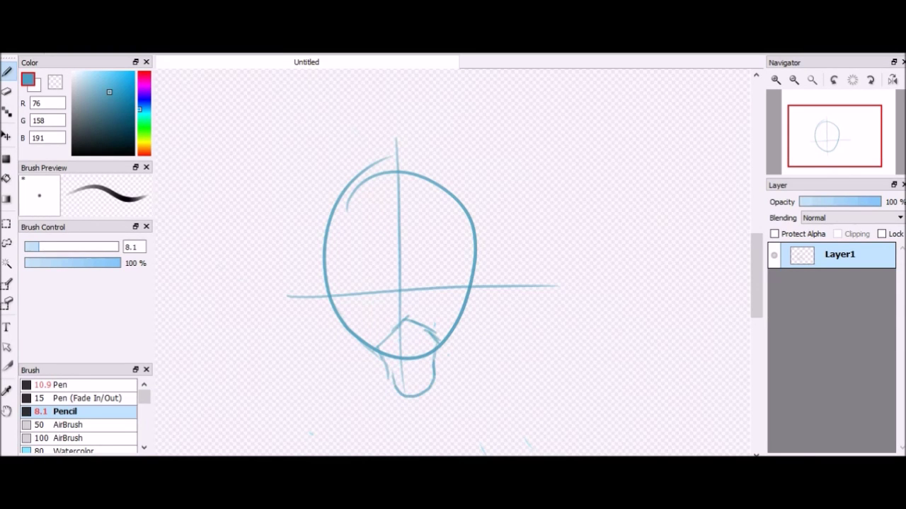
Try to sketch shoulders and an arm below the existing head.
{"action": "scroll", "coordinate": [452, 262], "scroll_direction": "down", "scroll_amount": 3}
{"action": "mouse_move", "coordinate": [383, 219]}
{"action": "left_mouse_down"}
{"action": "mouse_move", "coordinate": [304, 287]}
{"action": "mouse_move", "coordinate": [320, 347]}
{"action": "left_mouse_up"}
{"action": "key", "text": "ctrl+z"}
{"action": "key", "text": "ctrl+z"}
{"action": "key", "text": "ctrl+z"}
{"action": "left_click_drag", "start_coordinate": [425, 269], "coordinate": [425, 208]}
{"action": "left_click_drag", "start_coordinate": [389, 153], "coordinate": [359, 183]}
{"action": "left_click_drag", "start_coordinate": [382, 171], "coordinate": [309, 277]}
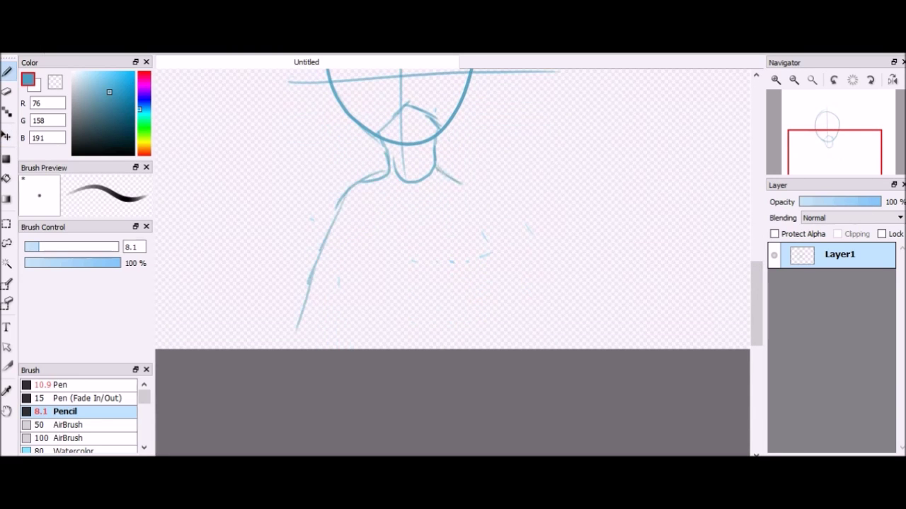
{"action": "scroll", "coordinate": [453, 262], "scroll_direction": "up", "scroll_amount": 6}
{"action": "scroll", "coordinate": [452, 261], "scroll_direction": "down", "scroll_amount": 5}
{"action": "key", "text": "ctrl+z"}
{"action": "key", "text": "ctrl+z"}
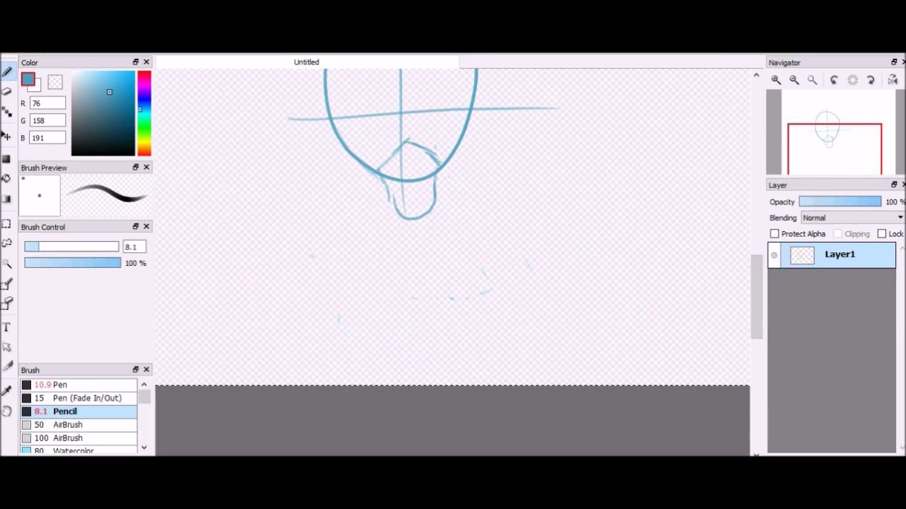
Select the head sketch with a freehand lasso outline.
{"action": "key", "text": "a"}
{"action": "scroll", "coordinate": [452, 226], "scroll_direction": "down", "scroll_amount": 1}
{"action": "scroll", "coordinate": [452, 226], "scroll_direction": "up", "scroll_amount": 4}
{"action": "mouse_move", "coordinate": [371, 291]}
{"action": "left_mouse_down"}
{"action": "mouse_move", "coordinate": [333, 382]}
{"action": "mouse_move", "coordinate": [371, 292]}
{"action": "left_mouse_up"}
{"action": "key", "text": "m"}
{"action": "key", "text": "ctrl+a"}
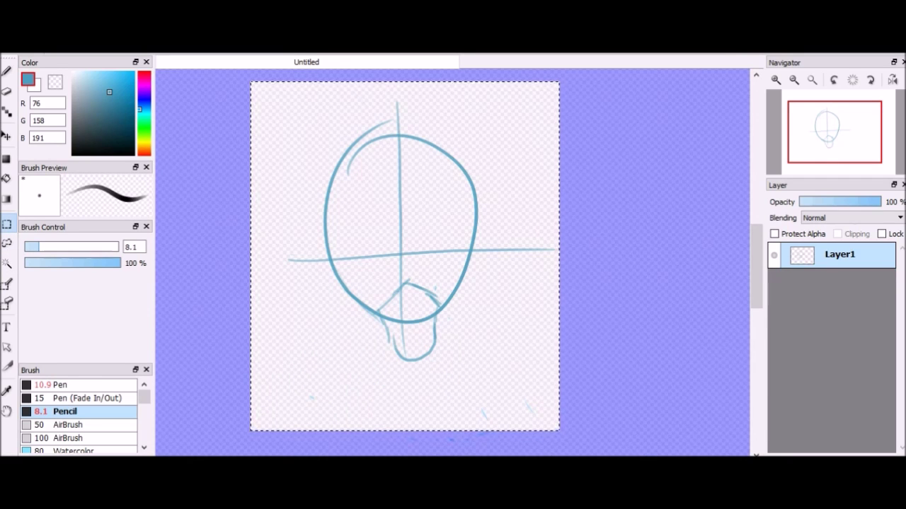
{"action": "left_click", "coordinate": [7, 367]}
{"action": "left_click", "coordinate": [7, 243]}
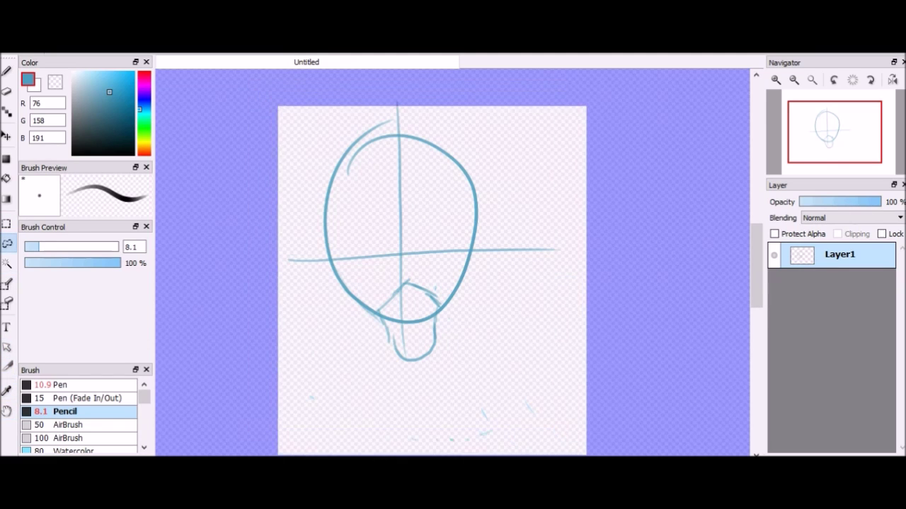
{"action": "mouse_move", "coordinate": [255, 175]}
{"action": "left_mouse_down"}
{"action": "mouse_move", "coordinate": [323, 343]}
{"action": "mouse_move", "coordinate": [309, 331]}
{"action": "left_mouse_up"}
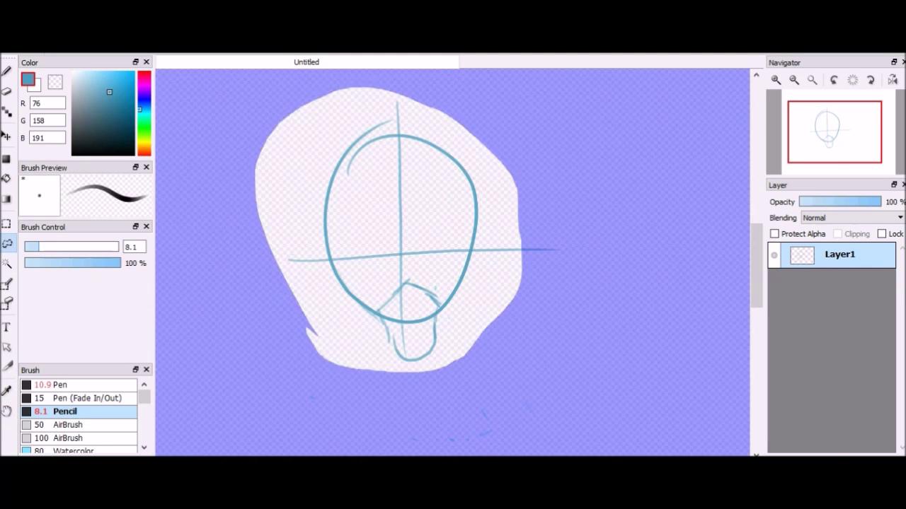
Try a rectangular selection around the head sketch and clear the selection.
{"action": "scroll", "coordinate": [453, 262], "scroll_direction": "down", "scroll_amount": 2}
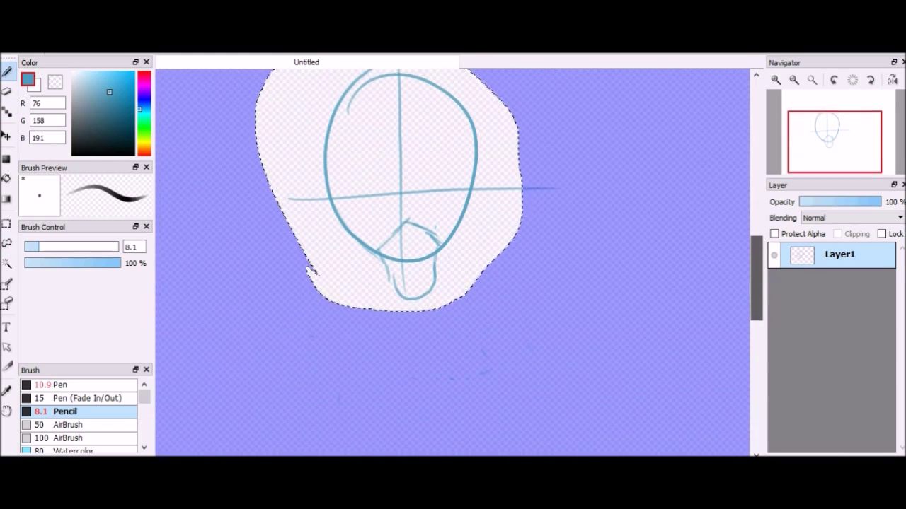
{"action": "scroll", "coordinate": [453, 262], "scroll_direction": "up", "scroll_amount": 1}
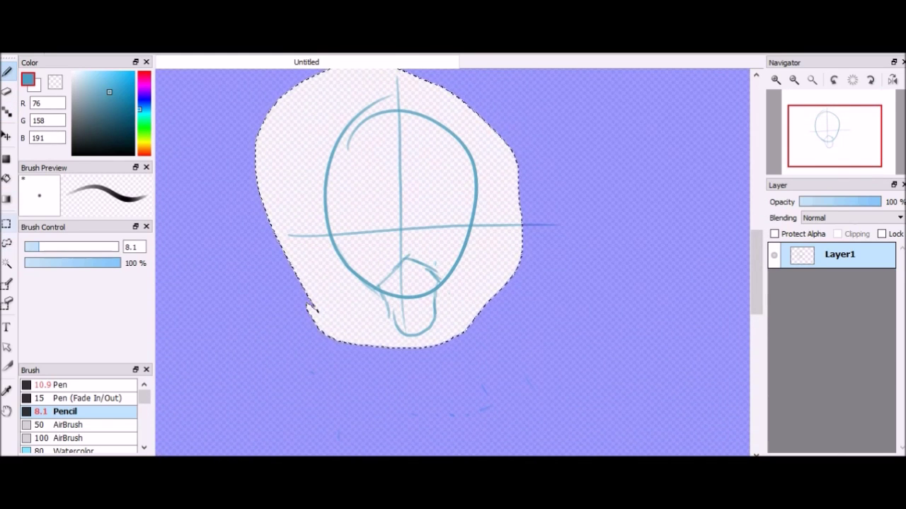
{"action": "left_click", "coordinate": [7, 262]}
{"action": "left_click", "coordinate": [7, 282]}
{"action": "left_click", "coordinate": [7, 302]}
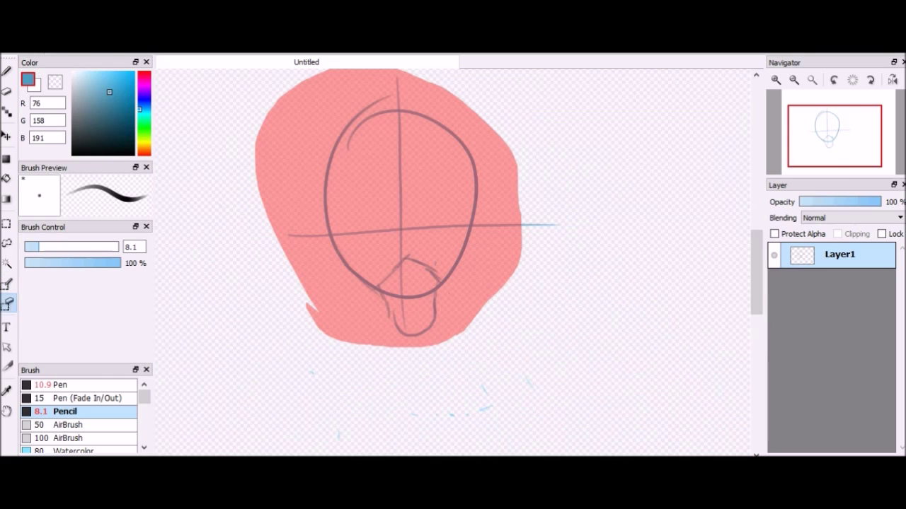
{"action": "left_click", "coordinate": [7, 243]}
{"action": "left_click", "coordinate": [7, 224]}
{"action": "mouse_move", "coordinate": [285, 86]}
{"action": "left_mouse_down"}
{"action": "mouse_move", "coordinate": [570, 365]}
{"action": "mouse_move", "coordinate": [578, 361]}
{"action": "left_mouse_up"}
{"action": "left_click_drag", "start_coordinate": [432, 222], "coordinate": [426, 354]}
{"action": "key", "text": "ctrl+d"}
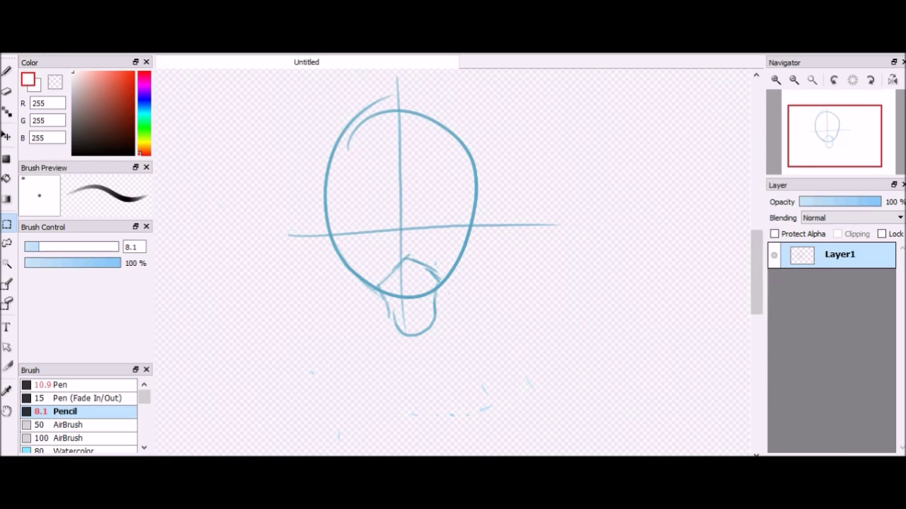
Erase the old head sketch from the canvas.
{"action": "scroll", "coordinate": [453, 262], "scroll_direction": "down", "scroll_amount": 2}
{"action": "key", "text": "e"}
{"action": "left_click_drag", "start_coordinate": [354, 226], "coordinate": [488, 269]}
{"action": "key", "text": "n"}
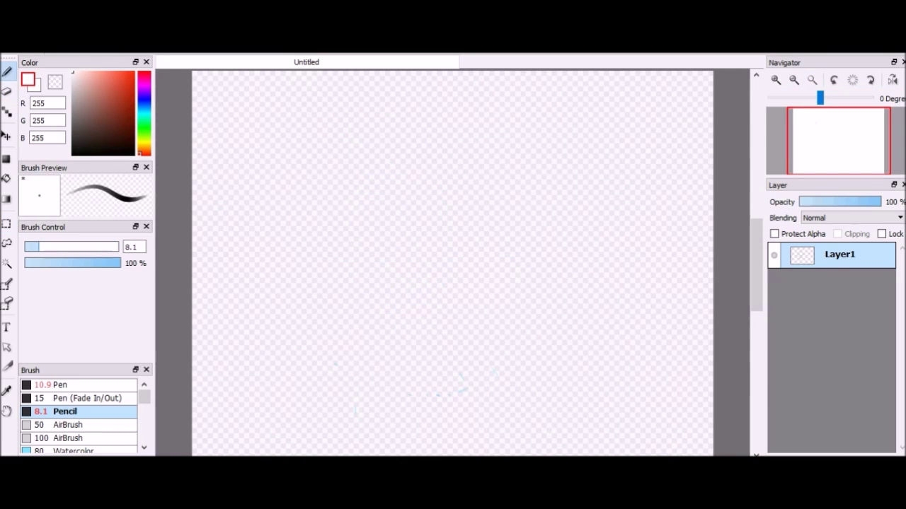
Erase the leftover blue specks in the lower part of the canvas.
{"action": "scroll", "coordinate": [453, 262], "scroll_direction": "up", "scroll_amount": 3}
{"action": "scroll", "coordinate": [453, 262], "scroll_direction": "down", "scroll_amount": 3}
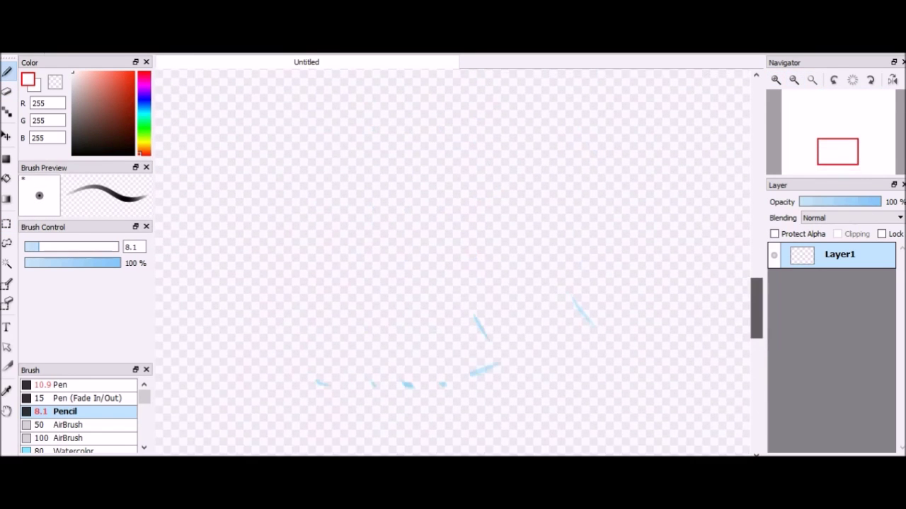
{"action": "key", "text": "e"}
{"action": "key", "text": "n"}
{"action": "scroll", "coordinate": [453, 261], "scroll_direction": "down", "scroll_amount": 3}
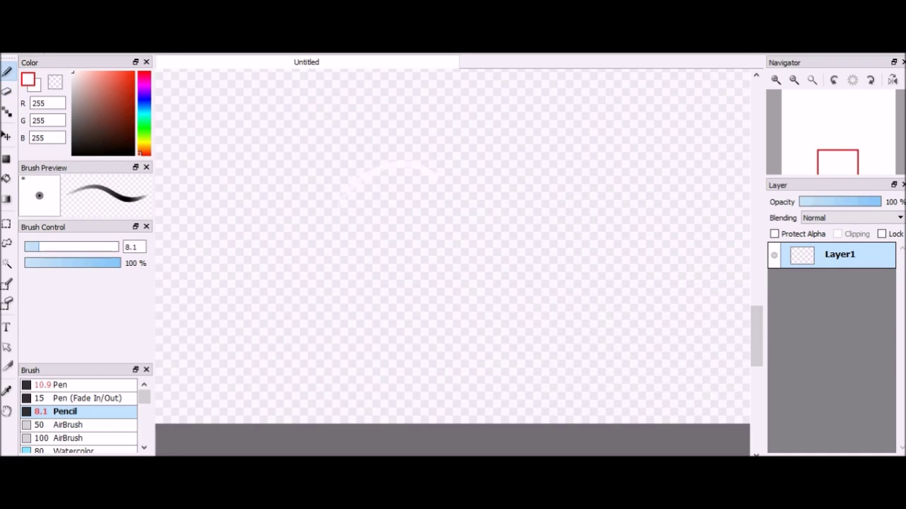
In light cyan (RGB 68, 215, 231), sketch a round head with crossed guide lines and a peaked chin line.
{"action": "left_click", "coordinate": [116, 79]}
{"action": "left_click_drag", "start_coordinate": [323, 196], "coordinate": [404, 118]}
{"action": "key", "text": "ctrl+z"}
{"action": "scroll", "coordinate": [453, 262], "scroll_direction": "up", "scroll_amount": 1}
{"action": "mouse_move", "coordinate": [360, 161]}
{"action": "left_mouse_down"}
{"action": "mouse_move", "coordinate": [428, 130]}
{"action": "mouse_move", "coordinate": [437, 359]}
{"action": "left_mouse_up"}
{"action": "left_click_drag", "start_coordinate": [304, 255], "coordinate": [645, 218]}
{"action": "key", "text": "ctrl+z"}
{"action": "left_click_drag", "start_coordinate": [389, 306], "coordinate": [485, 291]}
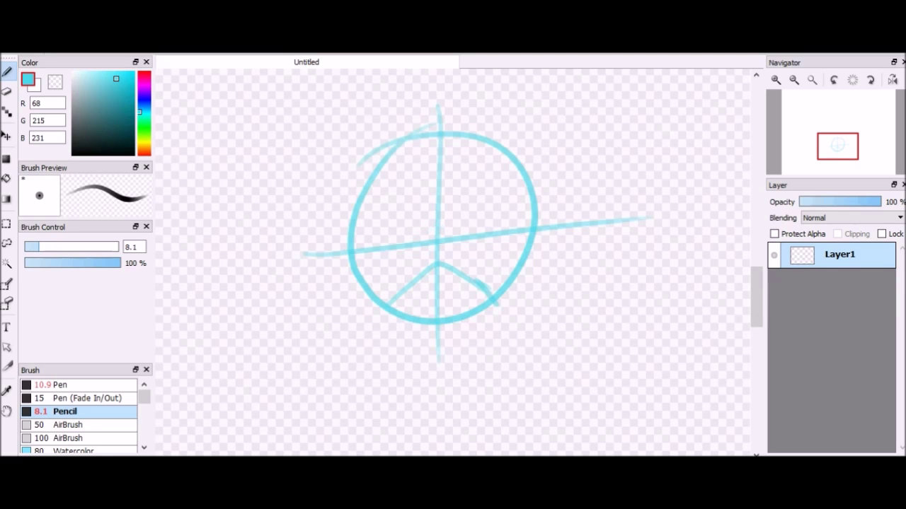
Sketch the closed, arched eyes on the face and the neck with a V-shaped neckline.
{"action": "key", "text": "ctrl+z"}
{"action": "left_click_drag", "start_coordinate": [467, 194], "coordinate": [515, 197]}
{"action": "left_click_drag", "start_coordinate": [473, 338], "coordinate": [452, 376]}
{"action": "left_click_drag", "start_coordinate": [410, 344], "coordinate": [453, 376]}
Sketch sloping shoulders and the outer sleeve lines down both sides of the body.
{"action": "scroll", "coordinate": [453, 262], "scroll_direction": "down", "scroll_amount": 3}
{"action": "left_click_drag", "start_coordinate": [409, 157], "coordinate": [305, 338]}
{"action": "left_click_drag", "start_coordinate": [469, 159], "coordinate": [508, 216]}
{"action": "mouse_move", "coordinate": [474, 164]}
{"action": "left_mouse_down"}
{"action": "mouse_move", "coordinate": [537, 207]}
{"action": "mouse_move", "coordinate": [574, 306]}
{"action": "left_mouse_up"}
Sketch the flared sides and rounded hem of the top, and finish the right sleeve's end.
{"action": "left_click_drag", "start_coordinate": [389, 233], "coordinate": [372, 385]}
{"action": "mouse_move", "coordinate": [514, 232]}
{"action": "left_mouse_down"}
{"action": "mouse_move", "coordinate": [574, 446]}
{"action": "mouse_move", "coordinate": [448, 454]}
{"action": "left_mouse_up"}
{"action": "scroll", "coordinate": [453, 261], "scroll_direction": "down", "scroll_amount": 5}
{"action": "mouse_move", "coordinate": [372, 179]}
{"action": "left_mouse_down"}
{"action": "mouse_move", "coordinate": [360, 223]}
{"action": "mouse_move", "coordinate": [400, 267]}
{"action": "mouse_move", "coordinate": [440, 265]}
{"action": "left_mouse_up"}
{"action": "scroll", "coordinate": [453, 261], "scroll_direction": "up", "scroll_amount": 5}
{"action": "left_click_drag", "start_coordinate": [559, 225], "coordinate": [579, 348]}
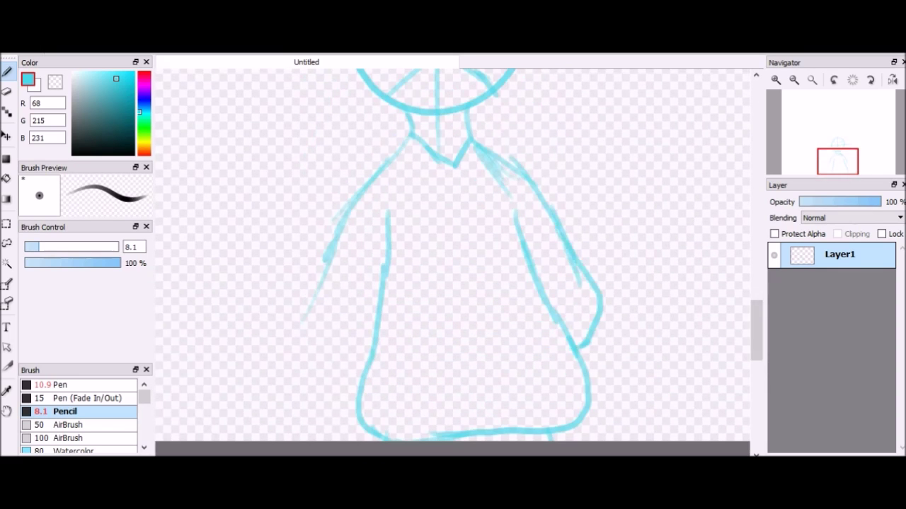
Close off the left sleeve's end and sketch the hands coming out of the sleeves.
{"action": "left_click_drag", "start_coordinate": [338, 235], "coordinate": [376, 345]}
{"action": "left_click_drag", "start_coordinate": [323, 331], "coordinate": [348, 377]}
{"action": "key", "text": "ctrl+z"}
{"action": "mouse_move", "coordinate": [327, 333]}
{"action": "left_mouse_down"}
{"action": "mouse_move", "coordinate": [333, 374]}
{"action": "mouse_move", "coordinate": [320, 364]}
{"action": "mouse_move", "coordinate": [331, 366]}
{"action": "mouse_move", "coordinate": [350, 344]}
{"action": "left_mouse_up"}
{"action": "key", "text": "ctrl+z"}
{"action": "key", "text": "ctrl+z"}
{"action": "key", "text": "ctrl+z"}
{"action": "key", "text": "ctrl+z"}
{"action": "left_click_drag", "start_coordinate": [324, 330], "coordinate": [301, 384]}
{"action": "left_click_drag", "start_coordinate": [324, 327], "coordinate": [296, 389]}
{"action": "key", "text": "ctrl+z"}
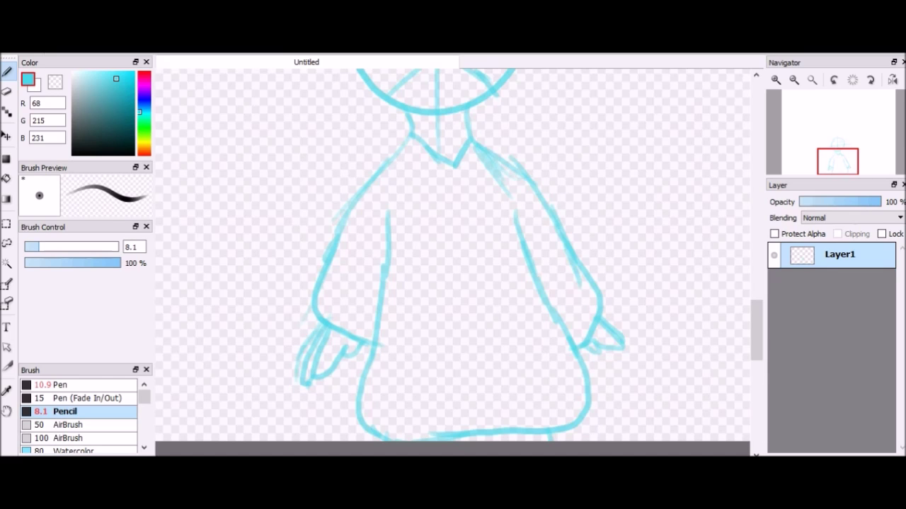
Draw four curved stripes across the lower part of the top and two across each sleeve.
{"action": "mouse_move", "coordinate": [382, 289]}
{"action": "left_mouse_down"}
{"action": "mouse_move", "coordinate": [506, 292]}
{"action": "mouse_move", "coordinate": [529, 280]}
{"action": "left_mouse_up"}
{"action": "mouse_move", "coordinate": [375, 333]}
{"action": "left_mouse_down"}
{"action": "mouse_move", "coordinate": [461, 338]}
{"action": "mouse_move", "coordinate": [551, 309]}
{"action": "left_mouse_up"}
{"action": "left_click_drag", "start_coordinate": [362, 376], "coordinate": [567, 350]}
{"action": "left_click_drag", "start_coordinate": [362, 414], "coordinate": [583, 382]}
{"action": "left_click_drag", "start_coordinate": [525, 247], "coordinate": [566, 224]}
{"action": "left_click_drag", "start_coordinate": [538, 278], "coordinate": [582, 256]}
{"action": "left_click_drag", "start_coordinate": [344, 226], "coordinate": [397, 242]}
{"action": "left_click_drag", "start_coordinate": [316, 276], "coordinate": [391, 313]}
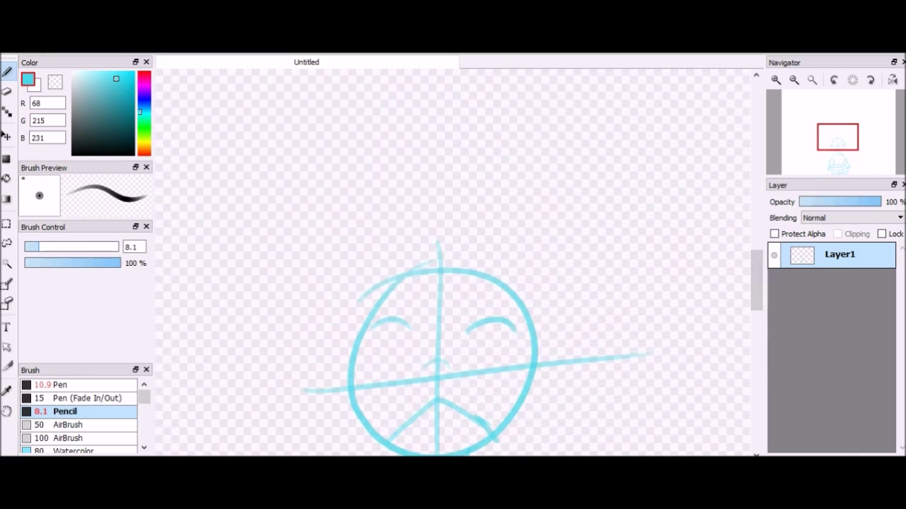
Try to sketch a four-pointed star high above the head.
{"action": "left_click_drag", "start_coordinate": [389, 330], "coordinate": [435, 192]}
{"action": "left_click_drag", "start_coordinate": [434, 191], "coordinate": [495, 319]}
{"action": "key", "text": "ctrl+z"}
{"action": "mouse_move", "coordinate": [422, 382]}
{"action": "left_mouse_down"}
{"action": "mouse_move", "coordinate": [455, 364]}
{"action": "mouse_move", "coordinate": [478, 394]}
{"action": "mouse_move", "coordinate": [472, 418]}
{"action": "left_mouse_up"}
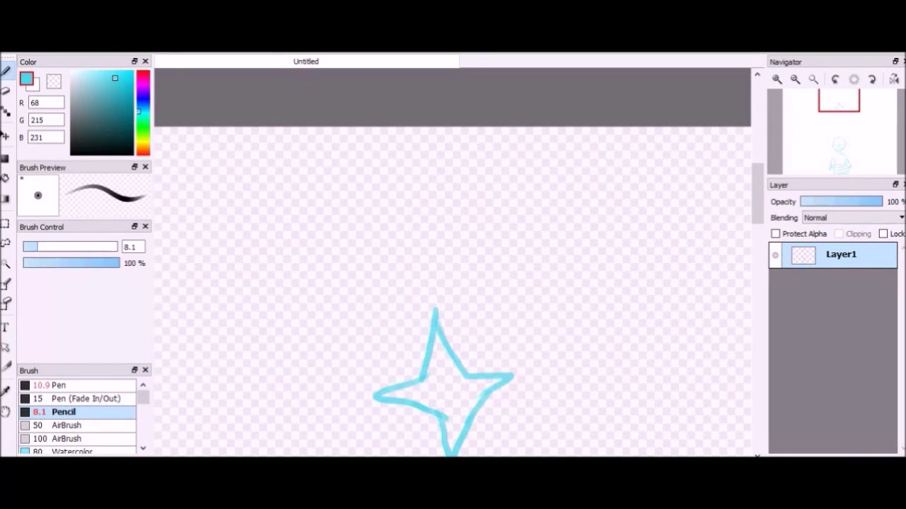
{"action": "key", "text": "ctrl+z"}
{"action": "key", "text": "ctrl+z"}
{"action": "key", "text": "ctrl+z"}
Redraw the four-pointed star above the head with smoothly curved sides.
{"action": "mouse_move", "coordinate": [373, 398]}
{"action": "left_mouse_down"}
{"action": "mouse_move", "coordinate": [435, 310]}
{"action": "mouse_move", "coordinate": [502, 375]}
{"action": "left_mouse_up"}
{"action": "left_click_drag", "start_coordinate": [502, 375], "coordinate": [455, 411]}
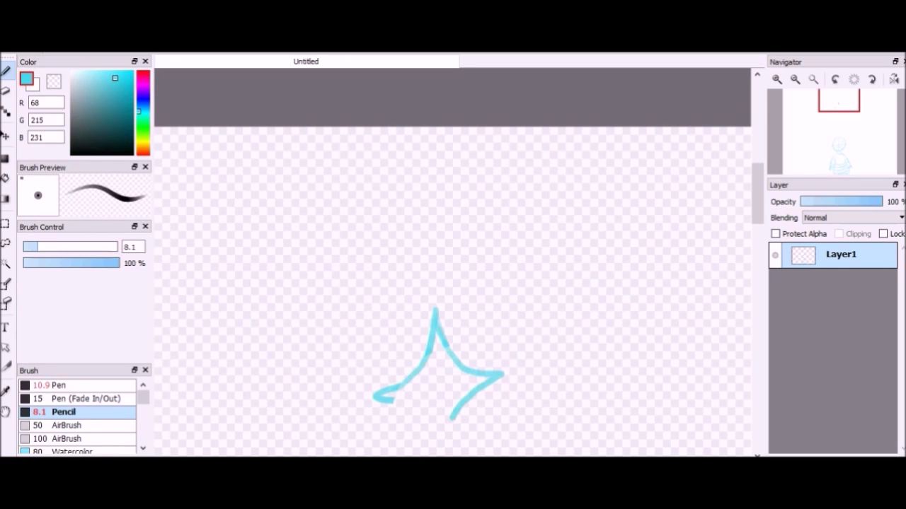
{"action": "left_click_drag", "start_coordinate": [375, 397], "coordinate": [433, 448]}
{"action": "left_click_drag", "start_coordinate": [455, 411], "coordinate": [440, 450]}
Draw a small heart with an inner detail on the right side of the chest.
{"action": "scroll", "coordinate": [453, 283], "scroll_direction": "down", "scroll_amount": 3}
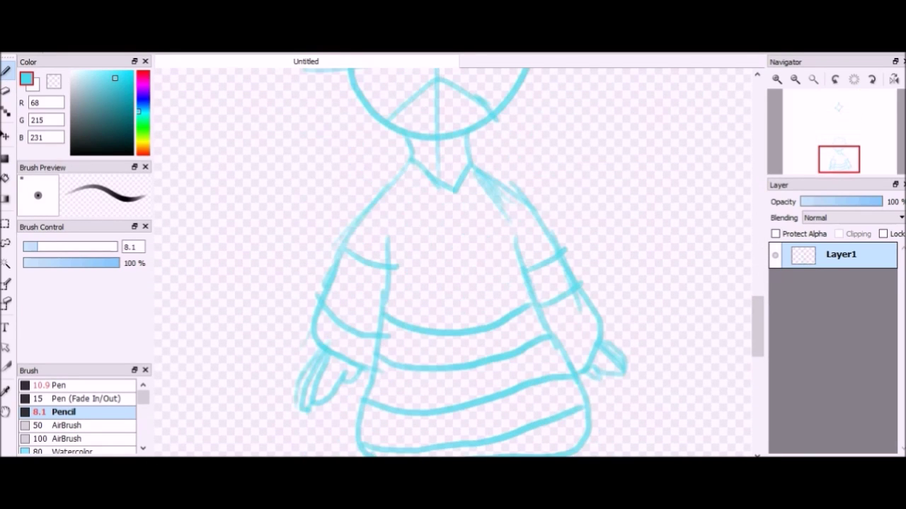
{"action": "mouse_move", "coordinate": [476, 241]}
{"action": "left_mouse_down"}
{"action": "mouse_move", "coordinate": [478, 285]}
{"action": "mouse_move", "coordinate": [474, 242]}
{"action": "mouse_move", "coordinate": [481, 270]}
{"action": "left_mouse_up"}
{"action": "key", "text": "ctrl+z"}
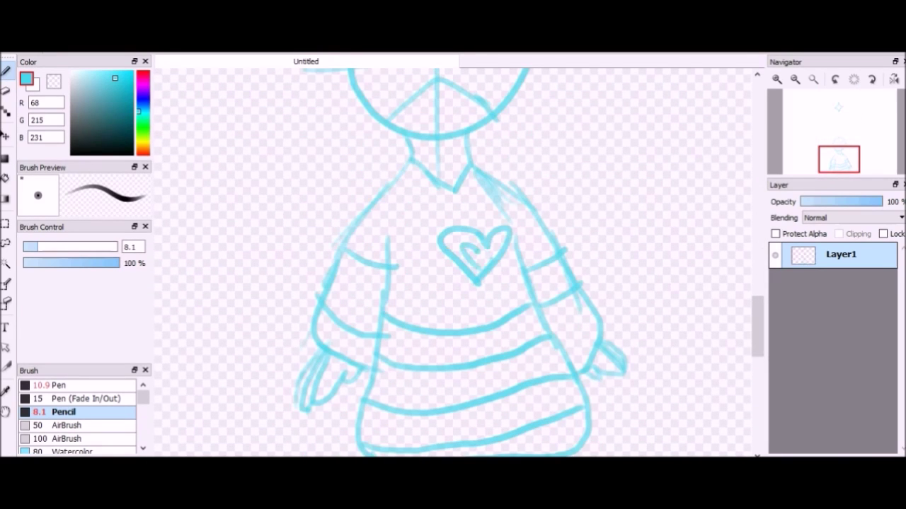
Erase the sketched hand at the end of the right sleeve.
{"action": "scroll", "coordinate": [484, 255], "scroll_direction": "down", "scroll_amount": 3}
{"action": "scroll", "coordinate": [287, 184], "scroll_direction": "up", "scroll_amount": 2}
{"action": "key", "text": "e"}
{"action": "mouse_move", "coordinate": [624, 318]}
{"action": "left_mouse_down"}
{"action": "mouse_move", "coordinate": [608, 297]}
{"action": "mouse_move", "coordinate": [587, 329]}
{"action": "left_mouse_up"}
{"action": "key", "text": "b"}
Sketch chin-length hair around the head, with bangs swept across the forehead and over the left eye.
{"action": "scroll", "coordinate": [452, 262], "scroll_direction": "up", "scroll_amount": 5}
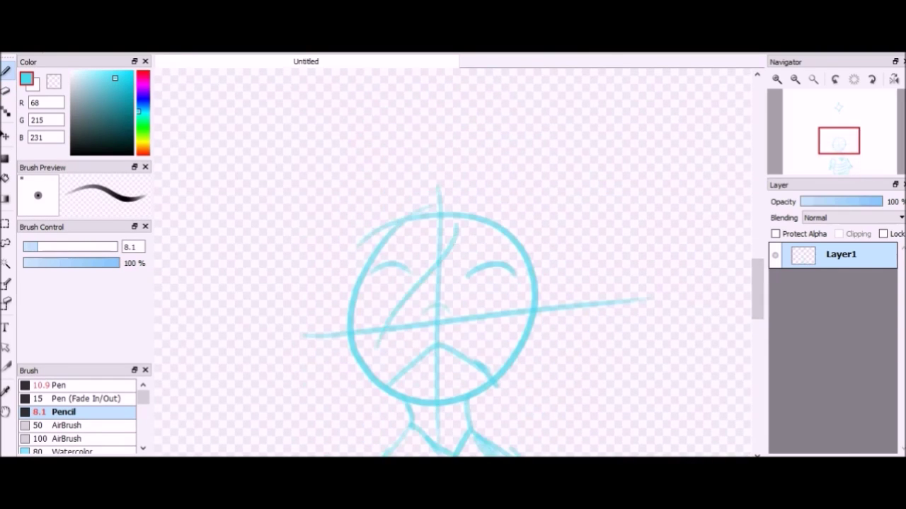
{"action": "left_click_drag", "start_coordinate": [407, 424], "coordinate": [333, 315]}
{"action": "mouse_move", "coordinate": [322, 353]}
{"action": "left_mouse_down"}
{"action": "mouse_move", "coordinate": [460, 190]}
{"action": "mouse_move", "coordinate": [552, 375]}
{"action": "left_mouse_up"}
{"action": "mouse_move", "coordinate": [544, 311]}
{"action": "left_mouse_down"}
{"action": "mouse_move", "coordinate": [538, 382]}
{"action": "mouse_move", "coordinate": [482, 426]}
{"action": "left_mouse_up"}
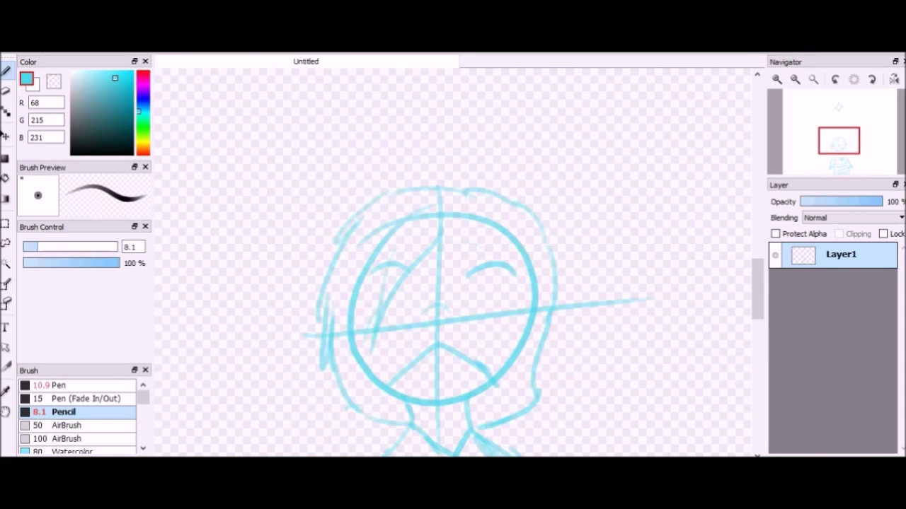
{"action": "left_click_drag", "start_coordinate": [438, 247], "coordinate": [476, 241]}
{"action": "left_click_drag", "start_coordinate": [498, 235], "coordinate": [507, 263]}
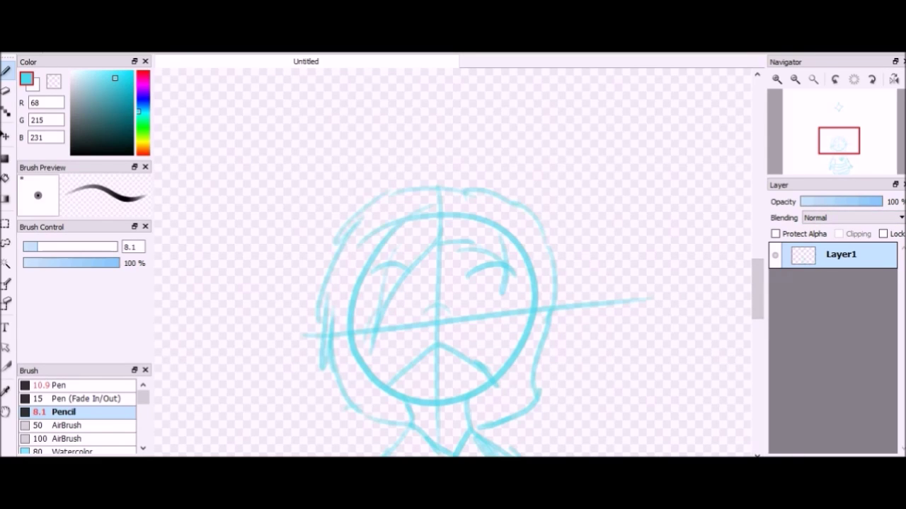
Duplicate the sketch layer, add a new layer on top and set the drawing colour to black.
{"action": "key", "text": "ctrl+shift+d"}
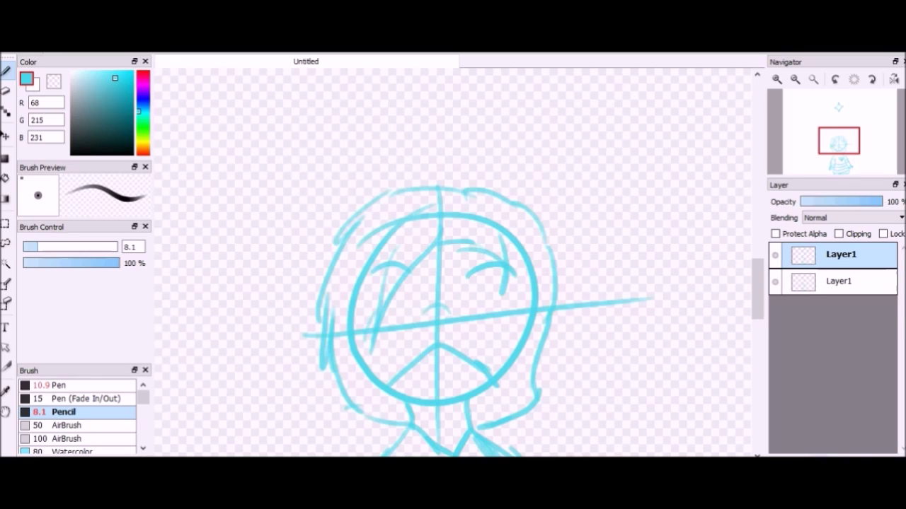
{"action": "key", "text": "ctrl+shift+n"}
{"action": "left_click", "coordinate": [839, 281]}
{"action": "left_click", "coordinate": [841, 254]}
{"action": "left_click", "coordinate": [130, 153]}
Try to ink the nose, chin line and jaw in black with the Pencil brush.
{"action": "left_click_drag", "start_coordinate": [367, 370], "coordinate": [392, 397]}
{"action": "key", "text": "ctrl+z"}
{"action": "left_click_drag", "start_coordinate": [358, 366], "coordinate": [424, 400]}
{"action": "key", "text": "ctrl+z"}
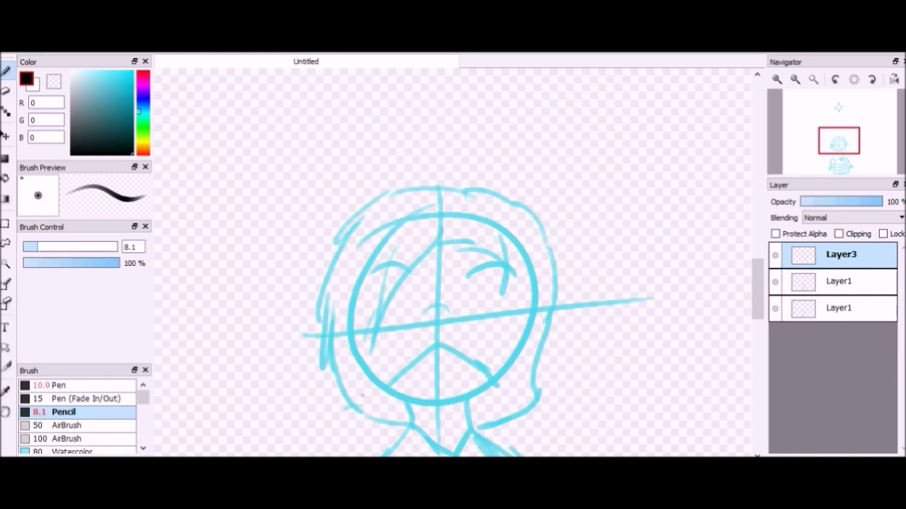
{"action": "left_click_drag", "start_coordinate": [423, 316], "coordinate": [455, 314]}
{"action": "mouse_move", "coordinate": [387, 391]}
{"action": "left_mouse_down"}
{"action": "mouse_move", "coordinate": [475, 375]}
{"action": "mouse_move", "coordinate": [485, 388]}
{"action": "left_mouse_up"}
{"action": "mouse_move", "coordinate": [388, 394]}
{"action": "left_mouse_down"}
{"action": "mouse_move", "coordinate": [427, 405]}
{"action": "mouse_move", "coordinate": [485, 387]}
{"action": "mouse_move", "coordinate": [354, 346]}
{"action": "mouse_move", "coordinate": [347, 320]}
{"action": "left_mouse_up"}
{"action": "left_click_drag", "start_coordinate": [484, 390], "coordinate": [534, 329]}
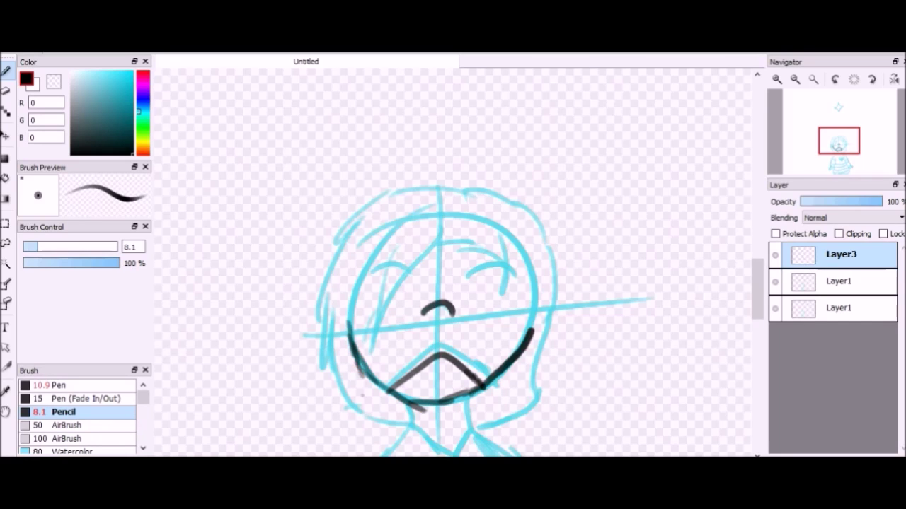
{"action": "key", "text": "ctrl+z"}
{"action": "key", "text": "ctrl+z"}
{"action": "key", "text": "ctrl+z"}
{"action": "key", "text": "ctrl+z"}
{"action": "key", "text": "ctrl+z"}
{"action": "key", "text": "ctrl+z"}
Using the Pen brush at size 6.4, ink the peaked chin, jaw, neck sides and right edge of the face.
{"action": "left_click", "coordinate": [59, 385]}
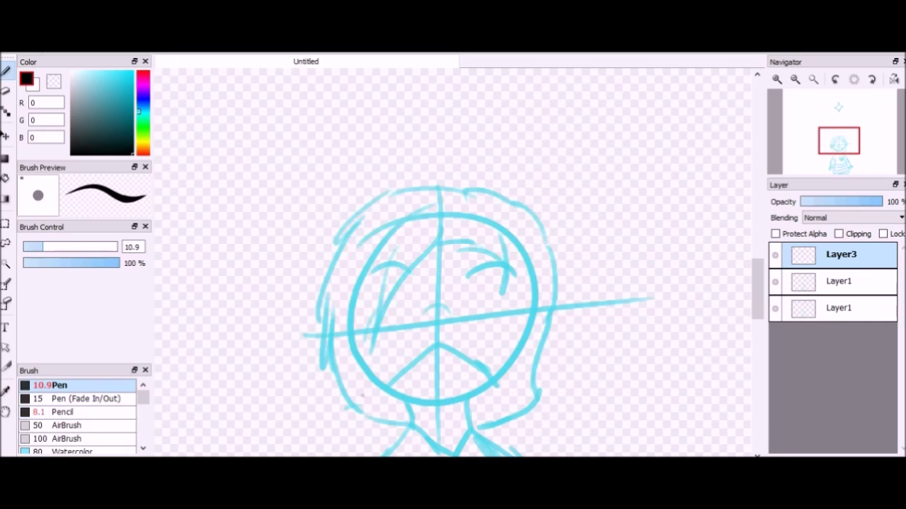
{"action": "left_click_drag", "start_coordinate": [42, 247], "coordinate": [33, 247]}
{"action": "left_click_drag", "start_coordinate": [356, 354], "coordinate": [450, 409]}
{"action": "key", "text": "ctrl+z"}
{"action": "mouse_move", "coordinate": [368, 369]}
{"action": "left_mouse_down"}
{"action": "mouse_move", "coordinate": [433, 354]}
{"action": "mouse_move", "coordinate": [488, 379]}
{"action": "mouse_move", "coordinate": [535, 298]}
{"action": "left_mouse_up"}
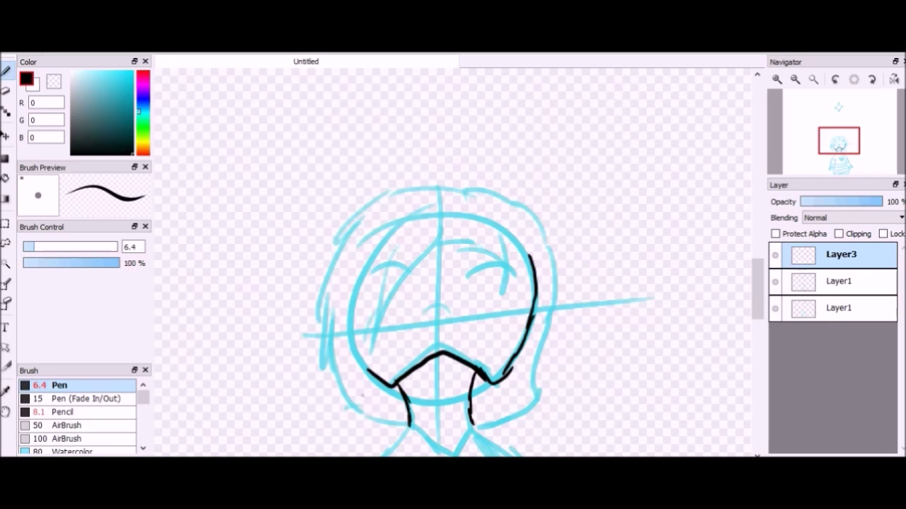
Ink the closed right eye, the nose, a small mouth and the hair strand crossing the left side of the face.
{"action": "left_click_drag", "start_coordinate": [468, 275], "coordinate": [522, 277]}
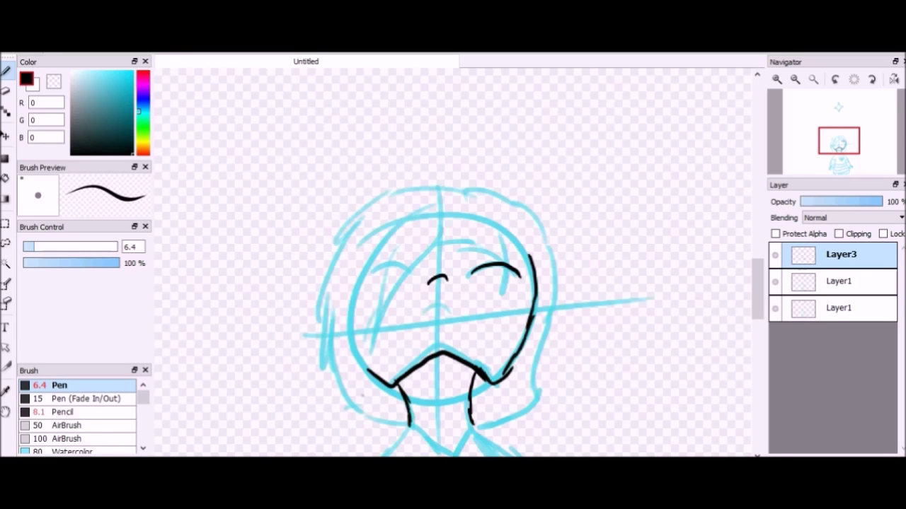
{"action": "key", "text": "ctrl+z"}
{"action": "left_click_drag", "start_coordinate": [426, 314], "coordinate": [452, 314]}
{"action": "left_click_drag", "start_coordinate": [422, 341], "coordinate": [456, 338]}
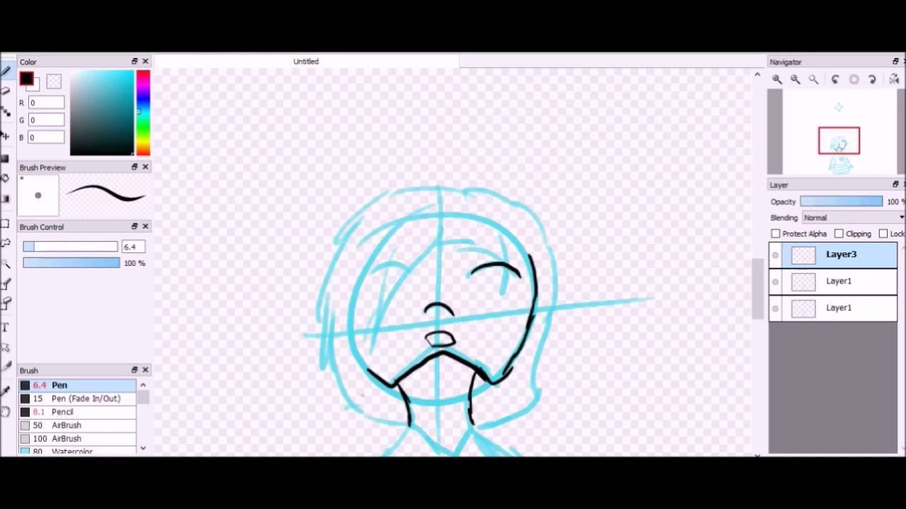
{"action": "left_click_drag", "start_coordinate": [423, 250], "coordinate": [376, 342]}
Lock both cyan sketch layers and make the line-art layer active again.
{"action": "left_click", "coordinate": [839, 281]}
{"action": "left_click", "coordinate": [883, 233]}
{"action": "left_click", "coordinate": [838, 307]}
{"action": "left_click", "coordinate": [883, 233]}
{"action": "left_click", "coordinate": [838, 254]}
Erase the inked jaw lines on both sides of the chin and up the right edge of the face.
{"action": "key", "text": "e"}
{"action": "mouse_move", "coordinate": [523, 346]}
{"action": "left_mouse_down"}
{"action": "mouse_move", "coordinate": [495, 382]}
{"action": "mouse_move", "coordinate": [481, 368]}
{"action": "left_mouse_up"}
{"action": "key", "text": "b"}
{"action": "key", "text": "ctrl+z"}
{"action": "key", "text": "e"}
{"action": "left_click_drag", "start_coordinate": [531, 255], "coordinate": [525, 333]}
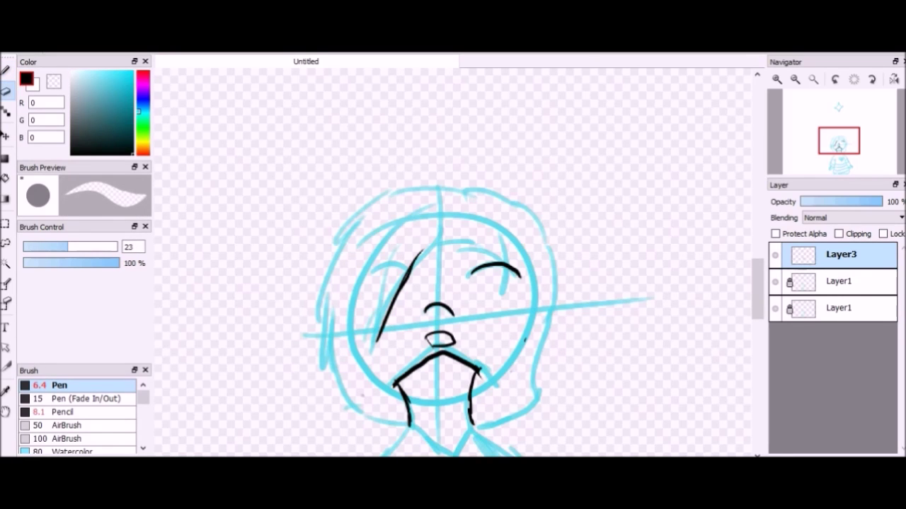
Re-ink the jaw and right edge of the face closer in, and extend the left hair strand to the jaw.
{"action": "key", "text": "b"}
{"action": "left_click_drag", "start_coordinate": [391, 382], "coordinate": [363, 351]}
{"action": "mouse_move", "coordinate": [480, 372]}
{"action": "left_mouse_down"}
{"action": "mouse_move", "coordinate": [526, 322]}
{"action": "mouse_move", "coordinate": [523, 247]}
{"action": "left_mouse_up"}
{"action": "left_click_drag", "start_coordinate": [388, 308], "coordinate": [375, 365]}
{"action": "left_click_drag", "start_coordinate": [345, 338], "coordinate": [382, 376]}
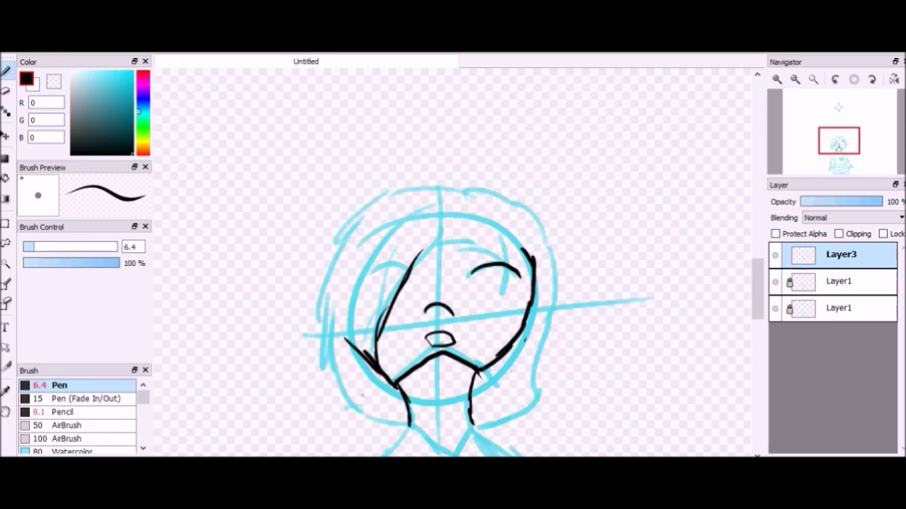
{"action": "key", "text": "ctrl+z"}
{"action": "left_click_drag", "start_coordinate": [383, 280], "coordinate": [436, 278]}
{"action": "key", "text": "ctrl+z"}
{"action": "key", "text": "ctrl+z"}
{"action": "key", "text": "ctrl+z"}
Ink the fringe's edge across the forehead and erase the strokes overlapping it.
{"action": "mouse_move", "coordinate": [378, 272]}
{"action": "left_mouse_down"}
{"action": "mouse_move", "coordinate": [421, 269]}
{"action": "mouse_move", "coordinate": [427, 278]}
{"action": "left_mouse_up"}
{"action": "key", "text": "e"}
{"action": "left_click_drag", "start_coordinate": [375, 267], "coordinate": [508, 268]}
Ink the outer contour of the bob haircut on both sides, from the centre parting down to the neck.
{"action": "key", "text": "b"}
{"action": "mouse_move", "coordinate": [438, 186]}
{"action": "left_mouse_down"}
{"action": "mouse_move", "coordinate": [322, 335]}
{"action": "mouse_move", "coordinate": [317, 414]}
{"action": "mouse_move", "coordinate": [401, 425]}
{"action": "left_mouse_up"}
{"action": "mouse_move", "coordinate": [473, 420]}
{"action": "left_mouse_down"}
{"action": "mouse_move", "coordinate": [520, 417]}
{"action": "mouse_move", "coordinate": [545, 338]}
{"action": "mouse_move", "coordinate": [527, 197]}
{"action": "mouse_move", "coordinate": [440, 183]}
{"action": "left_mouse_up"}
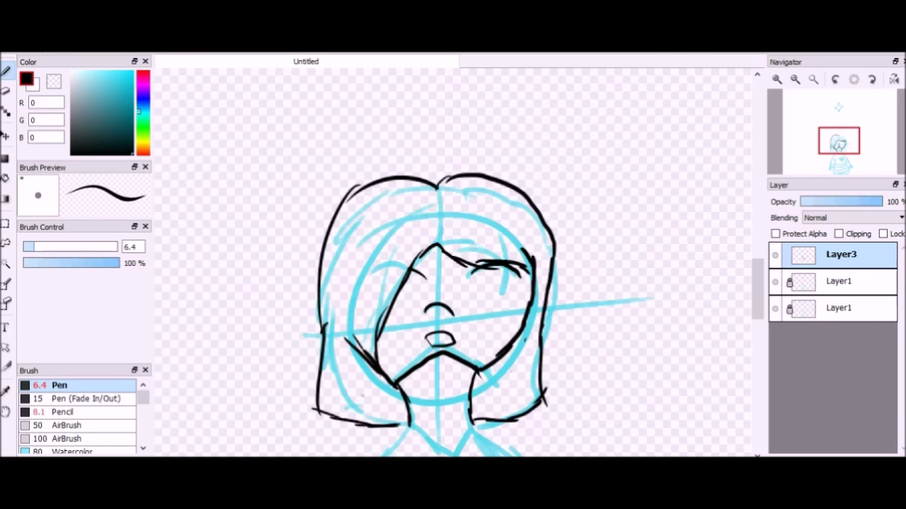
Ink the neckline, the left shoulder and sleeve with its cuff, and the outer edge of the right sleeve.
{"action": "scroll", "coordinate": [453, 283], "scroll_direction": "down", "scroll_amount": 5}
{"action": "mouse_move", "coordinate": [409, 187]}
{"action": "left_mouse_down"}
{"action": "mouse_move", "coordinate": [438, 213]}
{"action": "mouse_move", "coordinate": [474, 174]}
{"action": "mouse_move", "coordinate": [327, 379]}
{"action": "mouse_move", "coordinate": [372, 397]}
{"action": "mouse_move", "coordinate": [390, 288]}
{"action": "left_mouse_up"}
{"action": "mouse_move", "coordinate": [474, 198]}
{"action": "left_mouse_down"}
{"action": "mouse_move", "coordinate": [556, 272]}
{"action": "mouse_move", "coordinate": [589, 330]}
{"action": "left_mouse_up"}
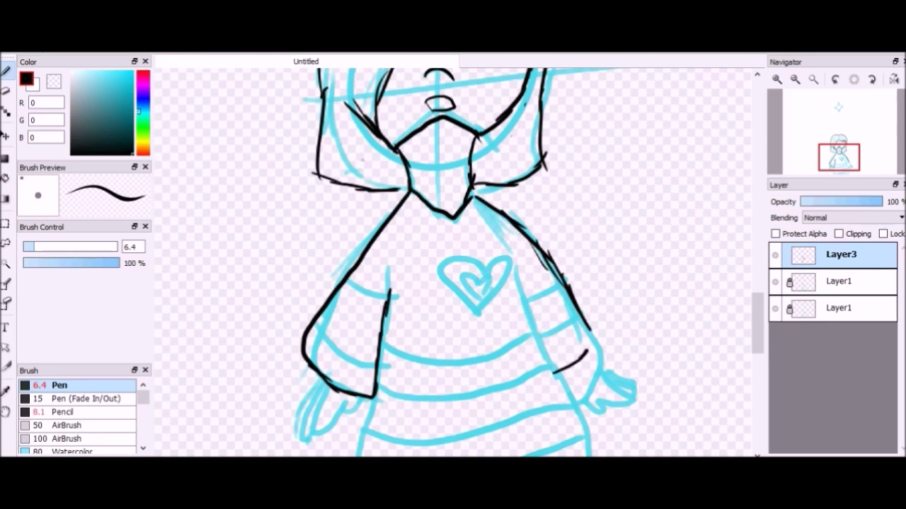
Erase the left sleeve's inner line, then ink both inner sleeve lines down into the sides of the top.
{"action": "key", "text": "ctrl+z"}
{"action": "key", "text": "e"}
{"action": "left_click_drag", "start_coordinate": [389, 289], "coordinate": [374, 396]}
{"action": "key", "text": "b"}
{"action": "left_click_drag", "start_coordinate": [527, 292], "coordinate": [570, 380]}
{"action": "key", "text": "ctrl+z"}
{"action": "mouse_move", "coordinate": [503, 251]}
{"action": "left_mouse_down"}
{"action": "mouse_move", "coordinate": [562, 404]}
{"action": "mouse_move", "coordinate": [560, 426]}
{"action": "left_mouse_up"}
{"action": "left_click_drag", "start_coordinate": [389, 275], "coordinate": [364, 436]}
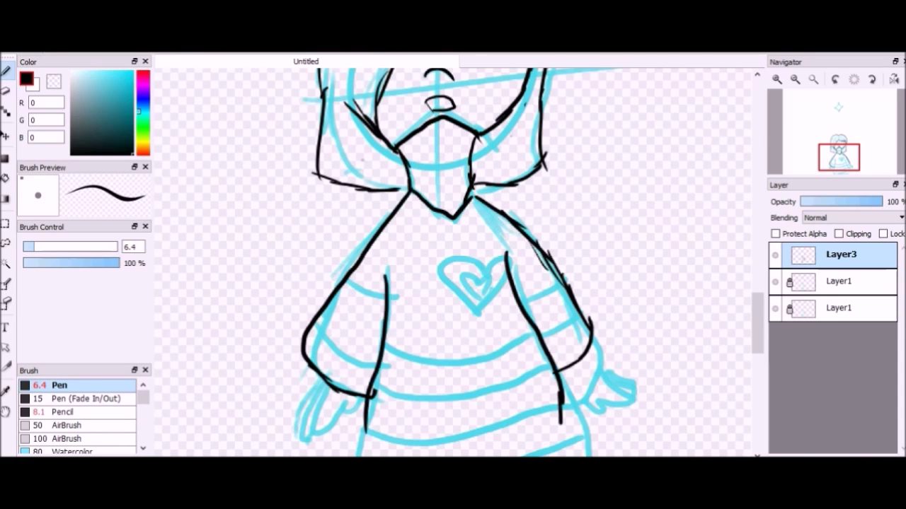
Ink the rounded hem of the top and the short leg lines below it.
{"action": "scroll", "coordinate": [452, 262], "scroll_direction": "down", "scroll_amount": 5}
{"action": "left_click_drag", "start_coordinate": [560, 146], "coordinate": [380, 207]}
{"action": "left_click_drag", "start_coordinate": [375, 133], "coordinate": [382, 208]}
{"action": "left_click_drag", "start_coordinate": [529, 209], "coordinate": [529, 236]}
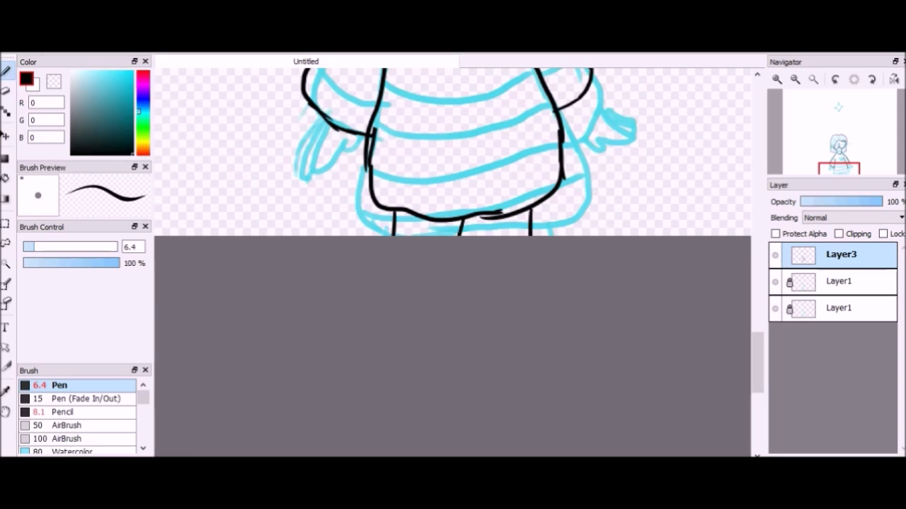
{"action": "left_click_drag", "start_coordinate": [463, 220], "coordinate": [467, 237]}
Ink four curved stripe lines across the body of the top, from below the heart to above the hem.
{"action": "scroll", "coordinate": [453, 262], "scroll_direction": "up", "scroll_amount": 5}
{"action": "left_click_drag", "start_coordinate": [386, 339], "coordinate": [530, 329]}
{"action": "left_click_drag", "start_coordinate": [374, 387], "coordinate": [549, 364]}
{"action": "left_click_drag", "start_coordinate": [372, 426], "coordinate": [559, 398]}
{"action": "scroll", "coordinate": [453, 262], "scroll_direction": "down", "scroll_amount": 5}
{"action": "left_click_drag", "start_coordinate": [373, 368], "coordinate": [566, 337]}
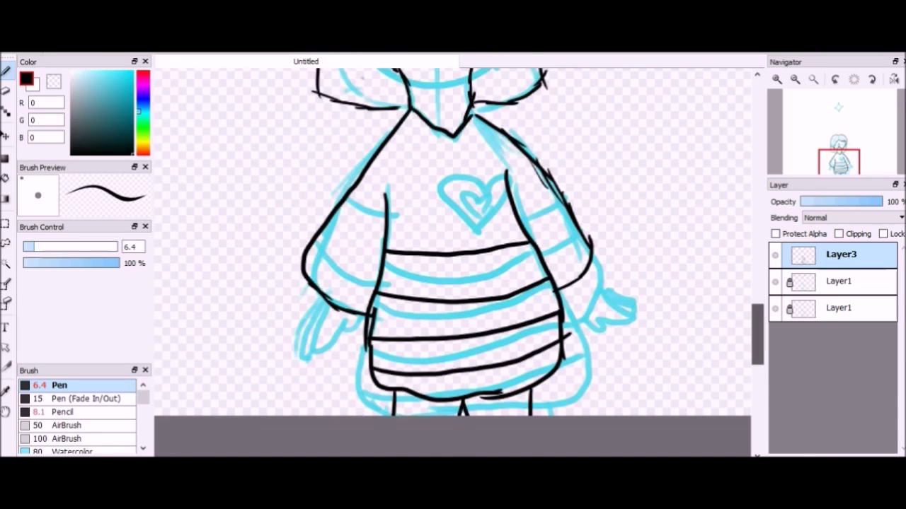
Ink two curved stripe lines on each sleeve and start outlining the hands.
{"action": "scroll", "coordinate": [452, 261], "scroll_direction": "up", "scroll_amount": 10}
{"action": "scroll", "coordinate": [453, 262], "scroll_direction": "up", "scroll_amount": 10}
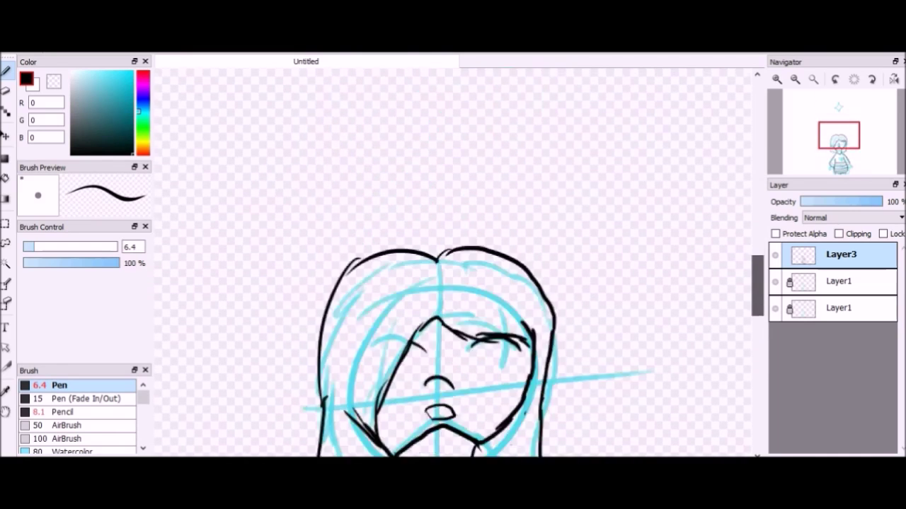
{"action": "scroll", "coordinate": [453, 262], "scroll_direction": "down", "scroll_amount": 20}
{"action": "left_click_drag", "start_coordinate": [346, 167], "coordinate": [387, 183]}
{"action": "left_click_drag", "start_coordinate": [316, 207], "coordinate": [369, 254]}
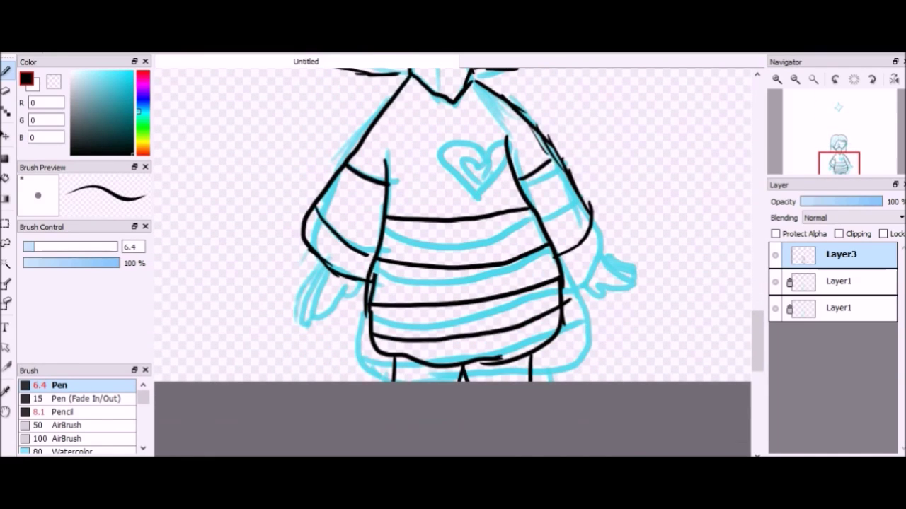
{"action": "mouse_move", "coordinate": [585, 239]}
{"action": "left_mouse_down"}
{"action": "mouse_move", "coordinate": [612, 259]}
{"action": "mouse_move", "coordinate": [577, 264]}
{"action": "left_mouse_up"}
{"action": "mouse_move", "coordinate": [311, 256]}
{"action": "left_mouse_down"}
{"action": "mouse_move", "coordinate": [280, 303]}
{"action": "mouse_move", "coordinate": [298, 304]}
{"action": "mouse_move", "coordinate": [282, 303]}
{"action": "left_mouse_up"}
{"action": "key", "text": "ctrl+z"}
Rename the line-art layer Layer3 as Outline.
{"action": "scroll", "coordinate": [453, 262], "scroll_direction": "up", "scroll_amount": 20}
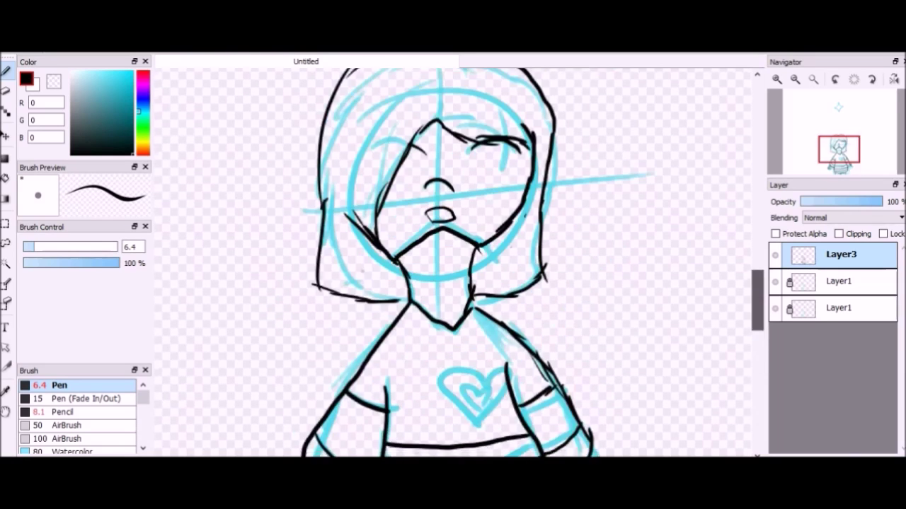
{"action": "double_click", "coordinate": [842, 255]}
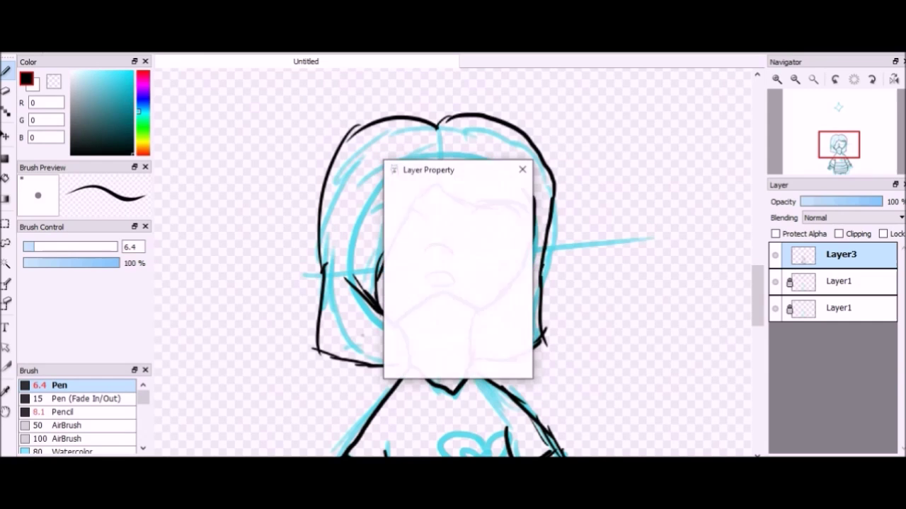
{"action": "key", "text": "Return"}
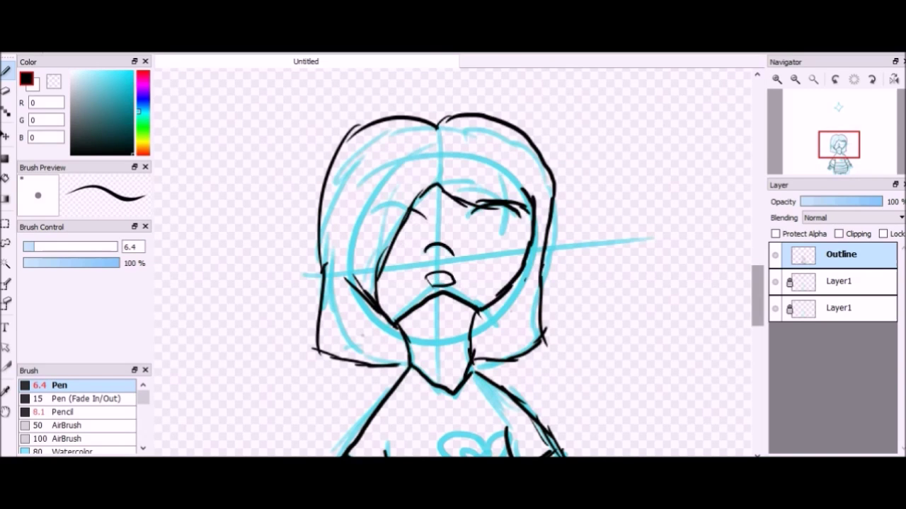
Add a new layer above Outline and draw a red (243, 18, 18) heart with a smaller heart inside on the chest.
{"action": "scroll", "coordinate": [452, 262], "scroll_direction": "down", "scroll_amount": 20}
{"action": "scroll", "coordinate": [453, 262], "scroll_direction": "up", "scroll_amount": 15}
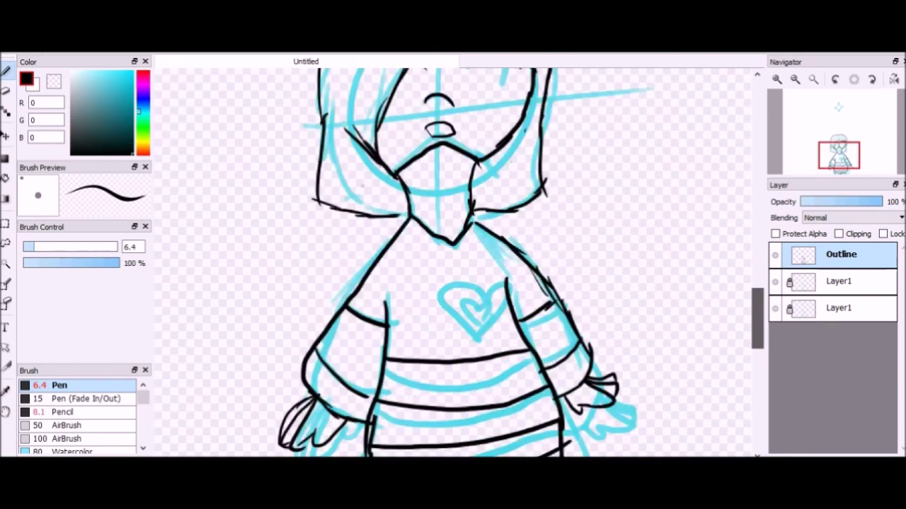
{"action": "scroll", "coordinate": [453, 262], "scroll_direction": "down", "scroll_amount": 12}
{"action": "left_click", "coordinate": [778, 455]}
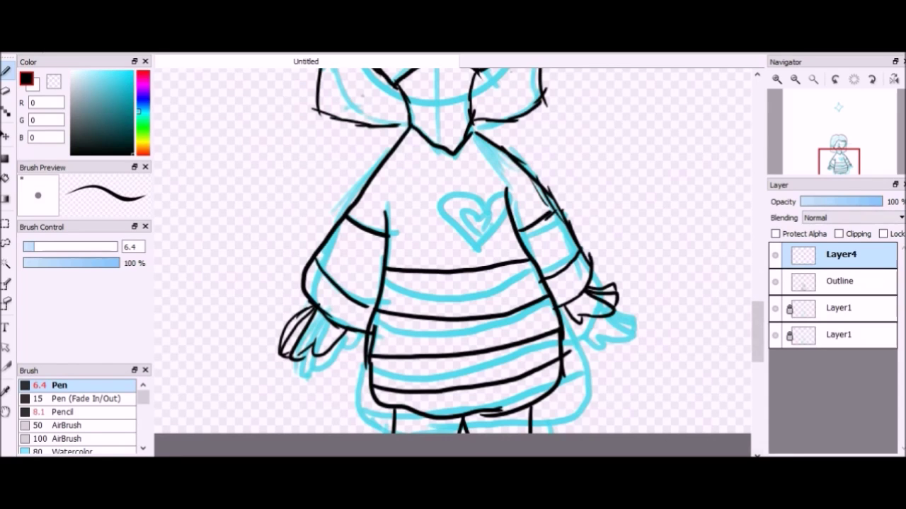
{"action": "left_click", "coordinate": [143, 73]}
{"action": "left_click", "coordinate": [129, 73]}
{"action": "mouse_move", "coordinate": [474, 210]}
{"action": "left_mouse_down"}
{"action": "mouse_move", "coordinate": [480, 248]}
{"action": "mouse_move", "coordinate": [478, 209]}
{"action": "left_mouse_up"}
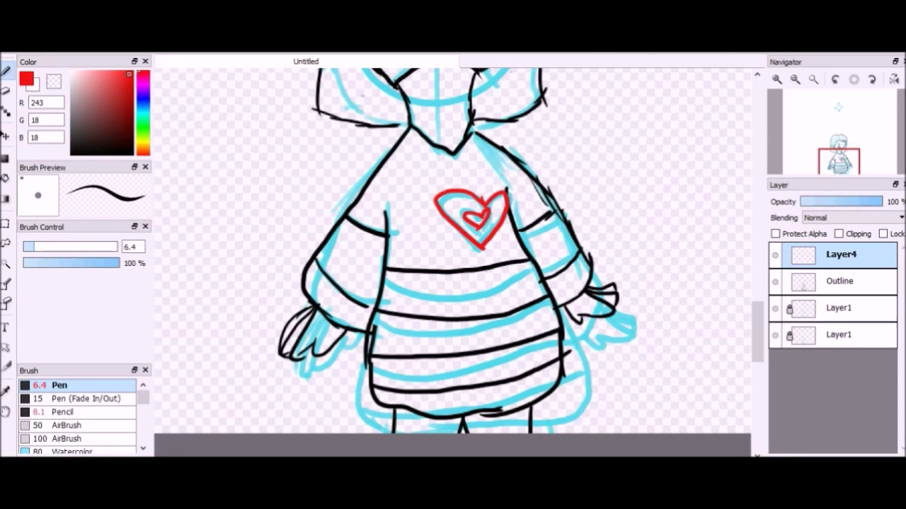
Hide both cyan sketch layers and try to bucket-fill the red heart.
{"action": "key", "text": "g"}
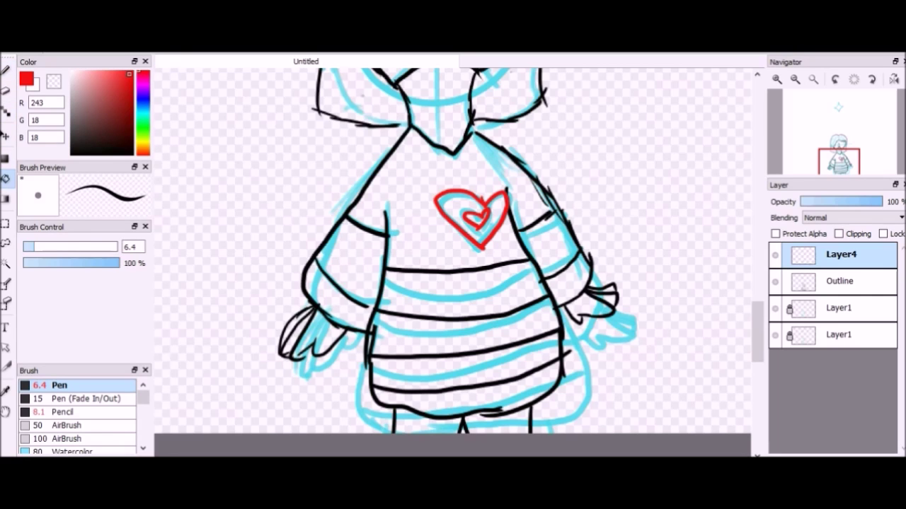
{"action": "left_click", "coordinate": [776, 280]}
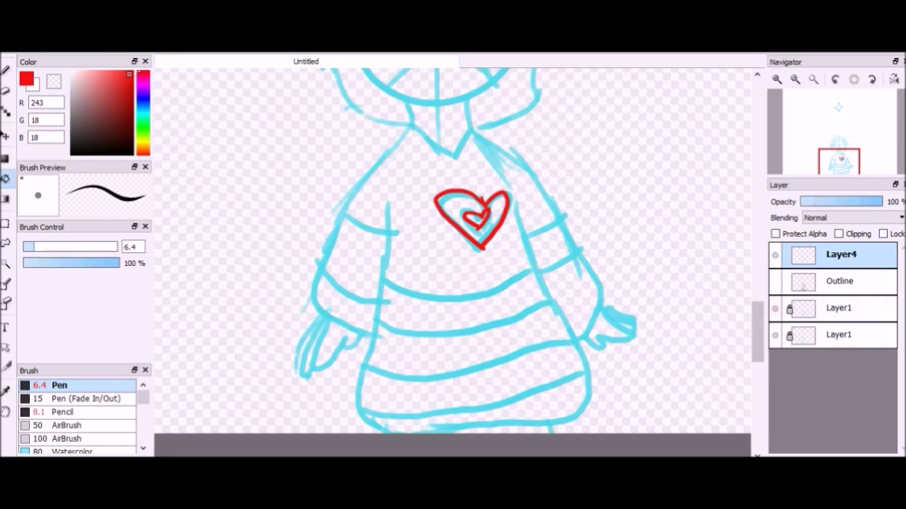
{"action": "left_click", "coordinate": [775, 281]}
{"action": "left_click", "coordinate": [775, 307]}
{"action": "left_click", "coordinate": [775, 334]}
{"action": "left_click", "coordinate": [452, 209]}
{"action": "key", "text": "ctrl+z"}
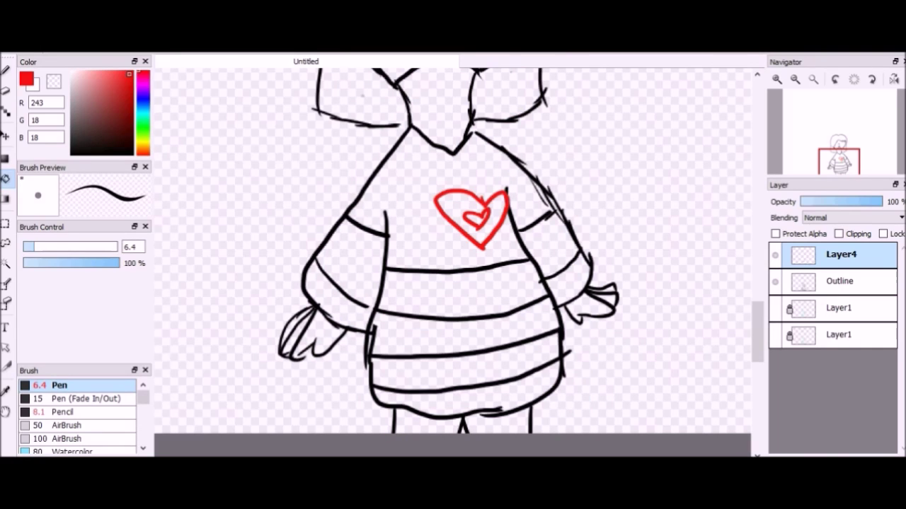
Colour in the red heart by hand with the Pen, enlarging the brush to 9.2 and leaving a small gap in the centre.
{"action": "key", "text": "b"}
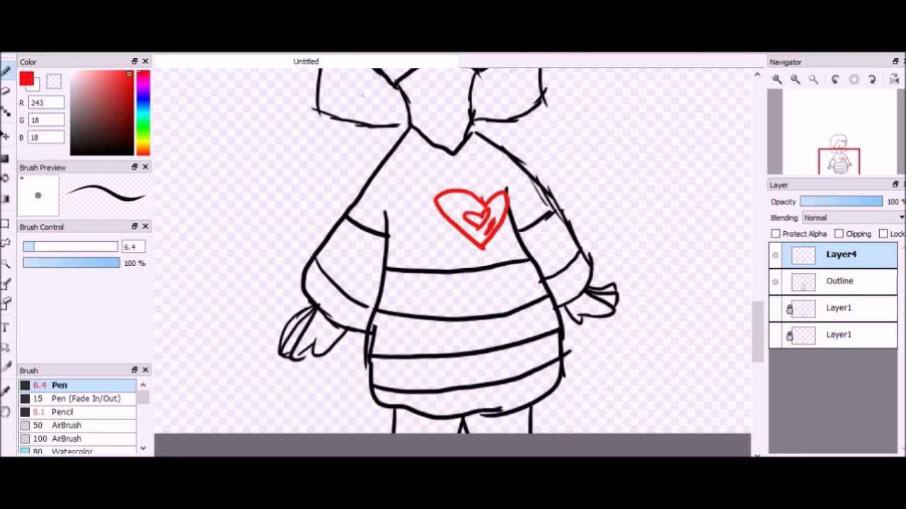
{"action": "mouse_move", "coordinate": [483, 241]}
{"action": "left_mouse_down"}
{"action": "mouse_move", "coordinate": [449, 214]}
{"action": "mouse_move", "coordinate": [496, 205]}
{"action": "left_mouse_up"}
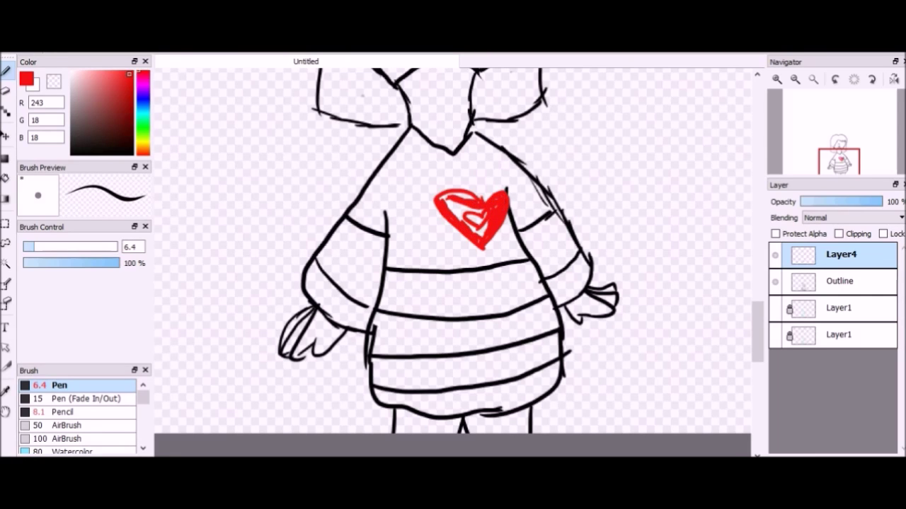
{"action": "left_click_drag", "start_coordinate": [480, 222], "coordinate": [486, 237]}
{"action": "key", "text": "bracketright"}
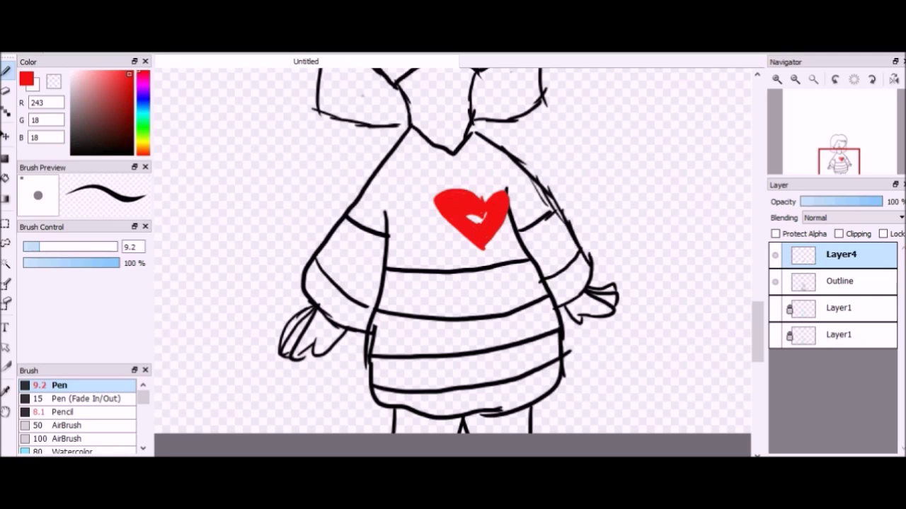
Rename the heart layer Soul and lower its opacity to 78%.
{"action": "type", "text": "Soul"}
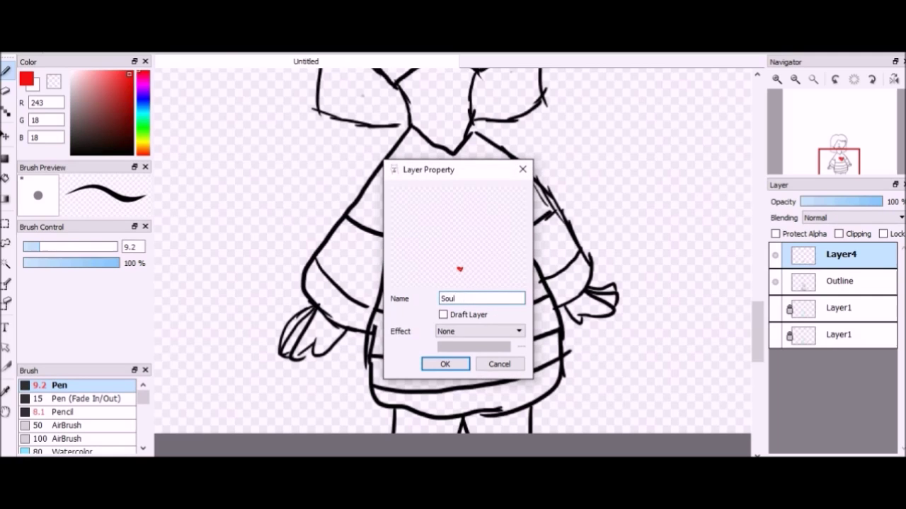
{"action": "key", "text": "Return"}
{"action": "mouse_move", "coordinate": [882, 202]}
{"action": "left_mouse_down"}
{"action": "mouse_move", "coordinate": [807, 202]}
{"action": "mouse_move", "coordinate": [867, 202]}
{"action": "left_mouse_up"}
{"action": "left_click_drag", "start_coordinate": [142, 153], "coordinate": [143, 149]}
{"action": "left_click", "coordinate": [131, 76]}
{"action": "left_click_drag", "start_coordinate": [277, 181], "coordinate": [368, 327]}
{"action": "key", "text": "ctrl+z"}
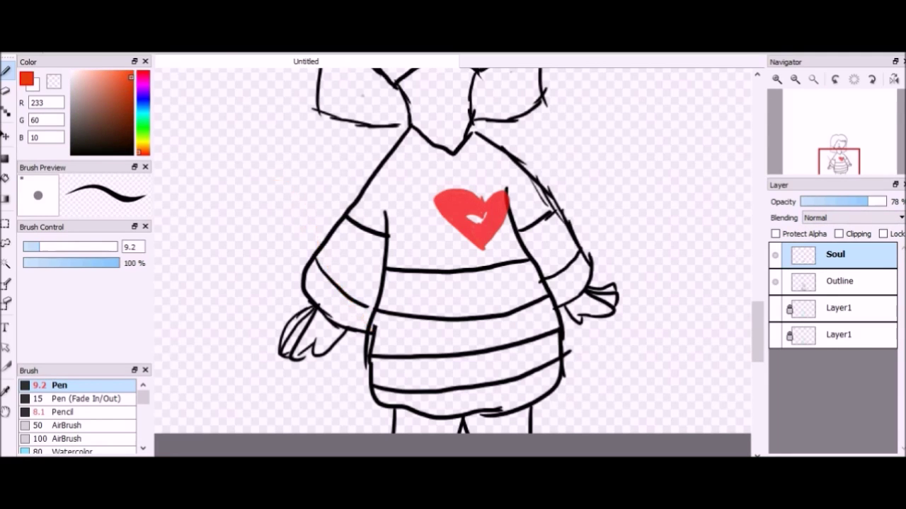
Add a new layer above Soul and name it Soul essence.
{"action": "key", "text": "ctrl+shift+n"}
{"action": "double_click", "coordinate": [840, 254]}
{"action": "type", "text": "Soul essence"}
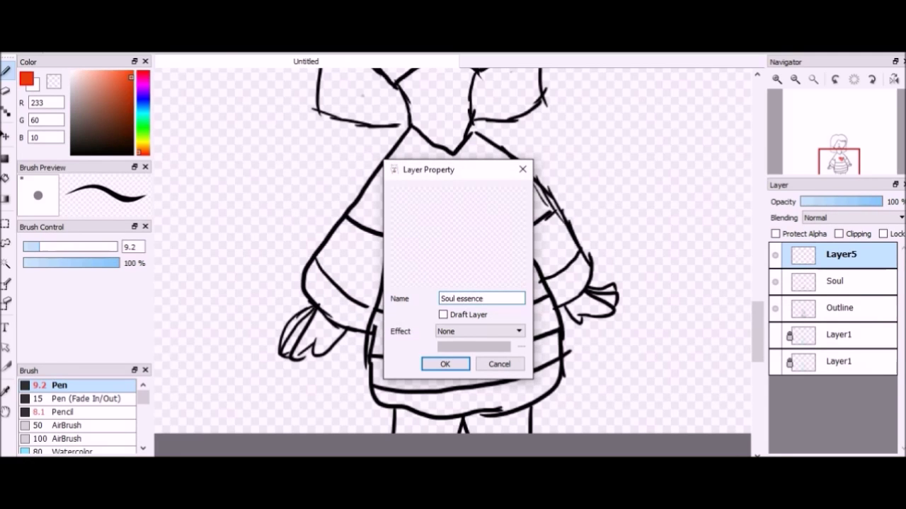
{"action": "key", "text": "Return"}
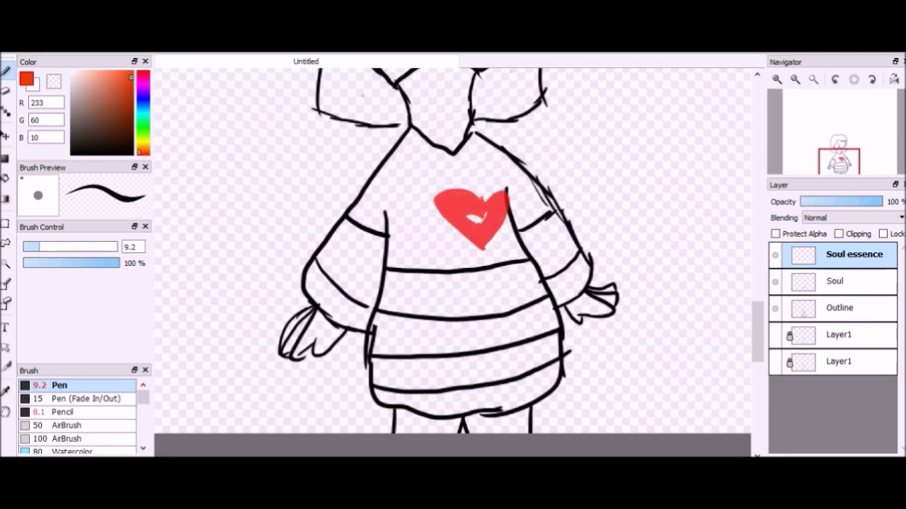
{"action": "left_click_drag", "start_coordinate": [478, 217], "coordinate": [496, 251]}
{"action": "key", "text": "ctrl+z"}
{"action": "left_click_drag", "start_coordinate": [425, 202], "coordinate": [488, 163]}
{"action": "key", "text": "ctrl+z"}
{"action": "left_click_drag", "start_coordinate": [467, 262], "coordinate": [488, 161]}
{"action": "key", "text": "ctrl+z"}
{"action": "left_click_drag", "start_coordinate": [479, 240], "coordinate": [504, 296]}
{"action": "key", "text": "ctrl+z"}
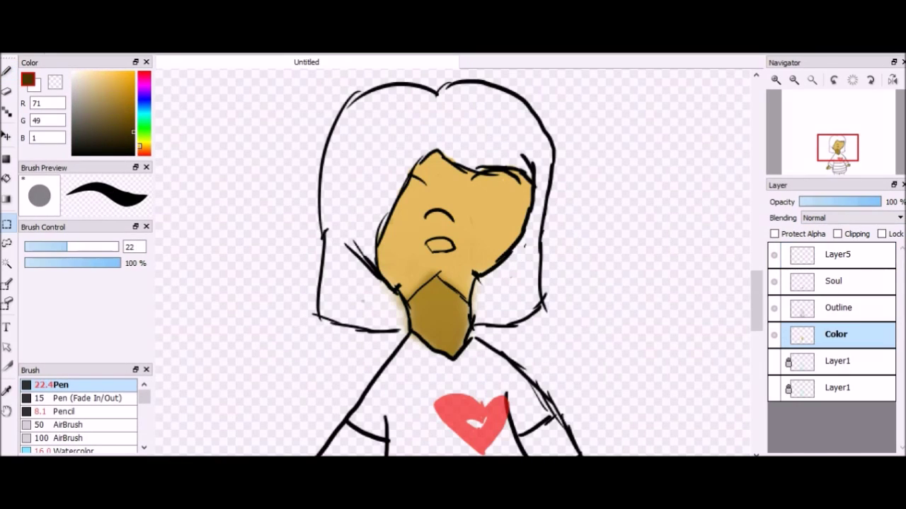
Paint the whole hair dark brown (71, 49, 1) on the Color layer, with the Pen enlarged to size 33.
{"action": "key", "text": "n"}
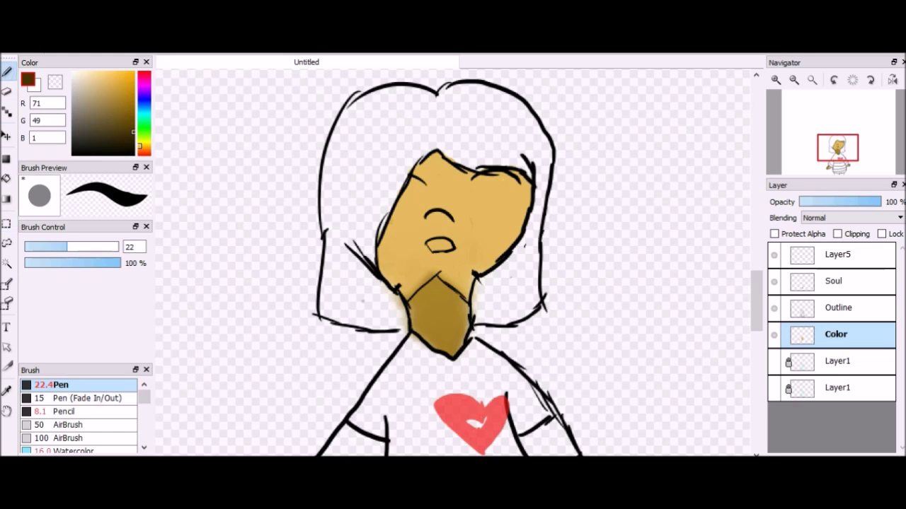
{"action": "left_click_drag", "start_coordinate": [370, 145], "coordinate": [352, 205]}
{"action": "left_click_drag", "start_coordinate": [68, 246], "coordinate": [81, 246]}
{"action": "left_click_drag", "start_coordinate": [401, 106], "coordinate": [370, 143]}
{"action": "left_click_drag", "start_coordinate": [354, 102], "coordinate": [413, 127]}
{"action": "left_click_drag", "start_coordinate": [357, 106], "coordinate": [346, 206]}
{"action": "mouse_move", "coordinate": [341, 134]}
{"action": "left_mouse_down"}
{"action": "mouse_move", "coordinate": [429, 96]}
{"action": "mouse_move", "coordinate": [456, 110]}
{"action": "left_mouse_up"}
{"action": "mouse_move", "coordinate": [520, 266]}
{"action": "left_mouse_down"}
{"action": "mouse_move", "coordinate": [488, 293]}
{"action": "mouse_move", "coordinate": [513, 258]}
{"action": "mouse_move", "coordinate": [492, 311]}
{"action": "mouse_move", "coordinate": [506, 297]}
{"action": "mouse_move", "coordinate": [528, 311]}
{"action": "mouse_move", "coordinate": [535, 280]}
{"action": "mouse_move", "coordinate": [548, 141]}
{"action": "mouse_move", "coordinate": [509, 92]}
{"action": "left_mouse_up"}
{"action": "mouse_move", "coordinate": [528, 159]}
{"action": "left_mouse_down"}
{"action": "mouse_move", "coordinate": [467, 106]}
{"action": "mouse_move", "coordinate": [496, 84]}
{"action": "mouse_move", "coordinate": [510, 159]}
{"action": "left_mouse_up"}
{"action": "mouse_move", "coordinate": [350, 194]}
{"action": "left_mouse_down"}
{"action": "mouse_move", "coordinate": [333, 276]}
{"action": "mouse_move", "coordinate": [396, 322]}
{"action": "mouse_move", "coordinate": [336, 301]}
{"action": "mouse_move", "coordinate": [326, 283]}
{"action": "mouse_move", "coordinate": [365, 262]}
{"action": "mouse_move", "coordinate": [362, 209]}
{"action": "mouse_move", "coordinate": [393, 170]}
{"action": "mouse_move", "coordinate": [520, 170]}
{"action": "mouse_move", "coordinate": [453, 131]}
{"action": "mouse_move", "coordinate": [414, 142]}
{"action": "mouse_move", "coordinate": [399, 187]}
{"action": "mouse_move", "coordinate": [346, 106]}
{"action": "mouse_move", "coordinate": [322, 209]}
{"action": "mouse_move", "coordinate": [378, 282]}
{"action": "left_mouse_up"}
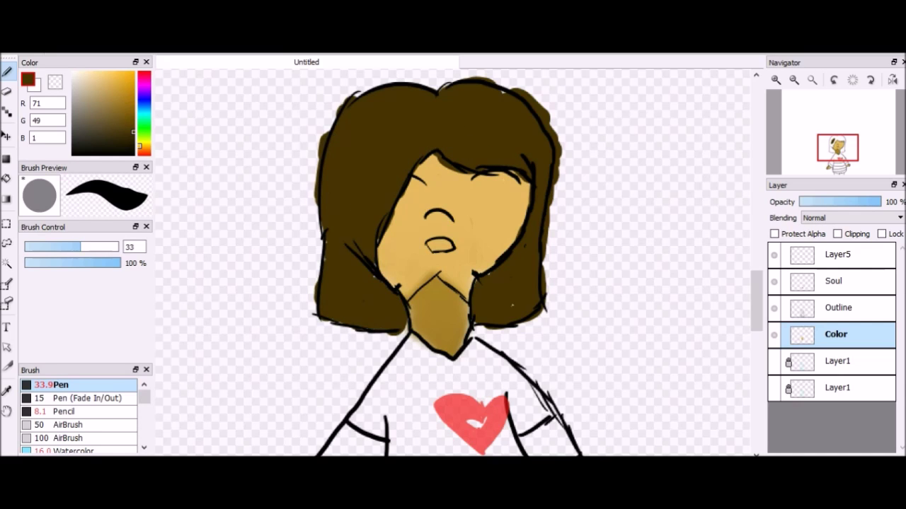
Erase the brown paint spilling outside the hair outline with a 13.6 eraser.
{"action": "key", "text": "e"}
{"action": "key", "text": "bracketright"}
{"action": "key", "text": "bracketright"}
{"action": "key", "text": "bracketright"}
{"action": "mouse_move", "coordinate": [533, 97]}
{"action": "left_mouse_down"}
{"action": "mouse_move", "coordinate": [557, 138]}
{"action": "mouse_move", "coordinate": [511, 89]}
{"action": "mouse_move", "coordinate": [558, 165]}
{"action": "mouse_move", "coordinate": [545, 261]}
{"action": "left_mouse_up"}
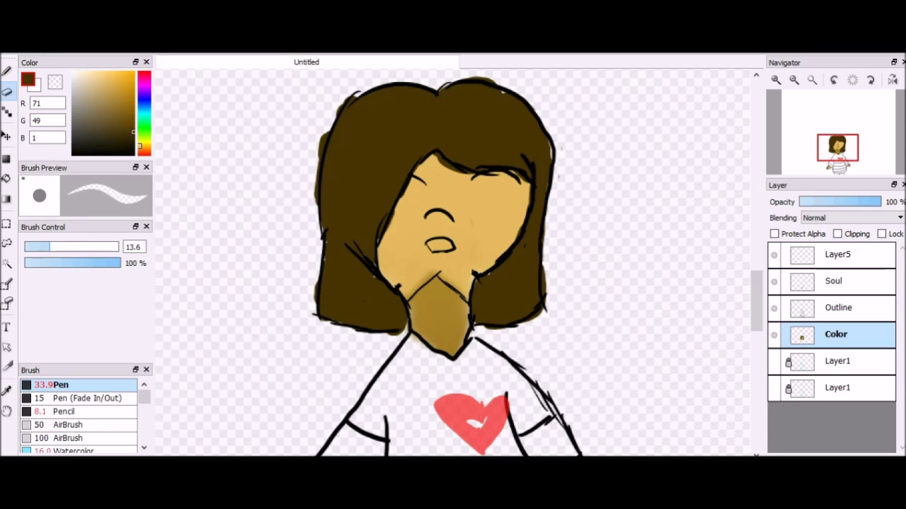
{"action": "left_click_drag", "start_coordinate": [543, 302], "coordinate": [529, 323]}
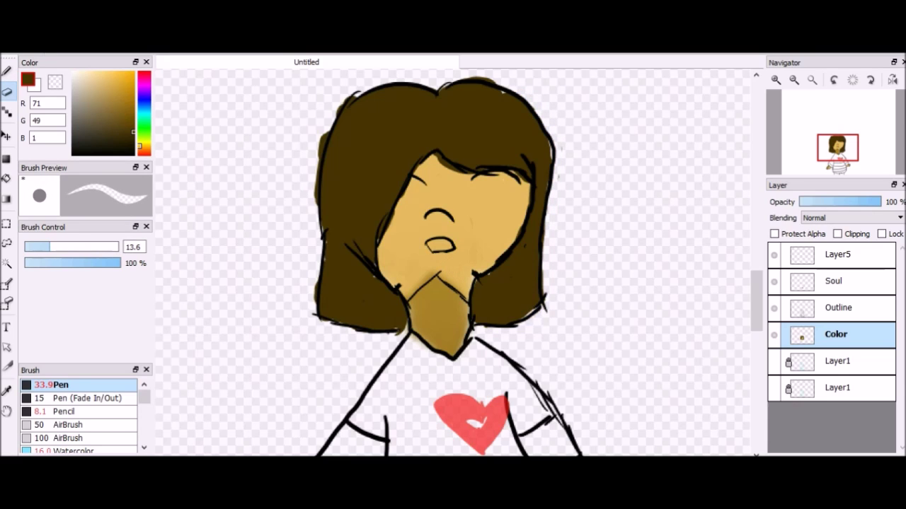
{"action": "left_click_drag", "start_coordinate": [323, 133], "coordinate": [318, 187]}
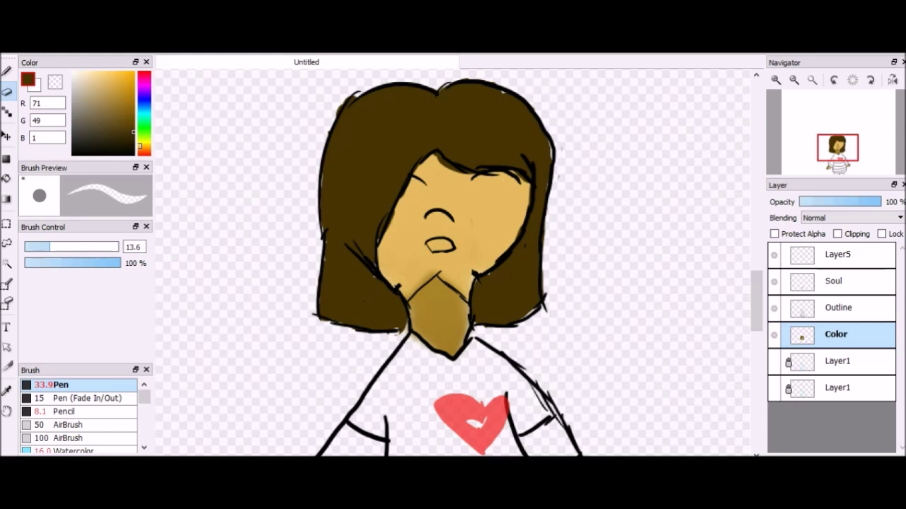
Paint the chest and upper sleeves of the top cyan (42, 218, 237) around the heart.
{"action": "key", "text": "b"}
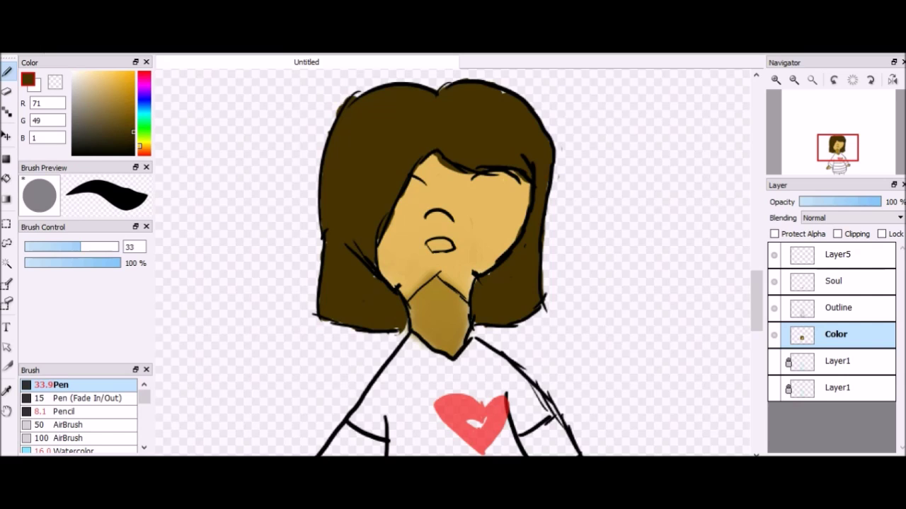
{"action": "scroll", "coordinate": [453, 262], "scroll_direction": "down", "scroll_amount": 5}
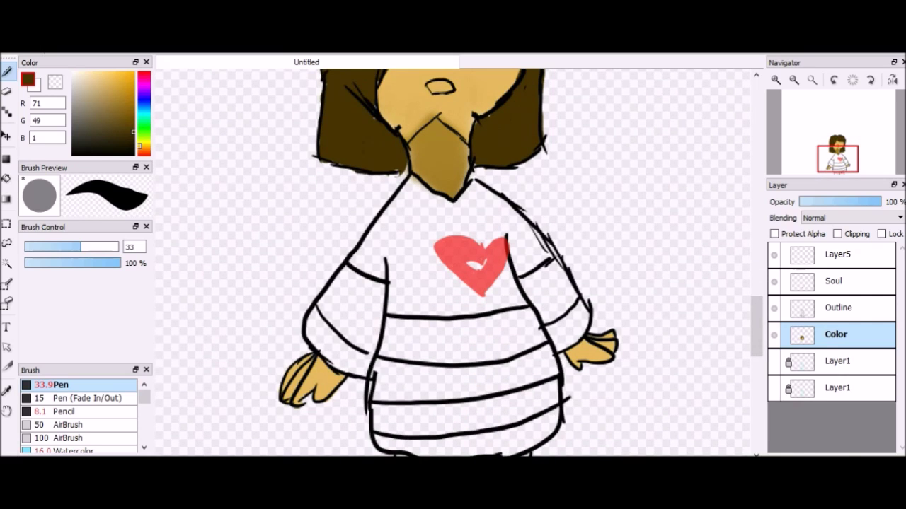
{"action": "left_click", "coordinate": [140, 111]}
{"action": "left_click", "coordinate": [123, 75]}
{"action": "mouse_move", "coordinate": [418, 244]}
{"action": "left_mouse_down"}
{"action": "mouse_move", "coordinate": [436, 301]}
{"action": "mouse_move", "coordinate": [488, 241]}
{"action": "mouse_move", "coordinate": [516, 300]}
{"action": "mouse_move", "coordinate": [474, 223]}
{"action": "mouse_move", "coordinate": [538, 269]}
{"action": "mouse_move", "coordinate": [509, 212]}
{"action": "mouse_move", "coordinate": [481, 195]}
{"action": "mouse_move", "coordinate": [404, 269]}
{"action": "mouse_move", "coordinate": [439, 195]}
{"action": "mouse_move", "coordinate": [375, 262]}
{"action": "mouse_move", "coordinate": [368, 233]}
{"action": "mouse_move", "coordinate": [407, 301]}
{"action": "mouse_move", "coordinate": [435, 312]}
{"action": "mouse_move", "coordinate": [502, 294]}
{"action": "left_mouse_up"}
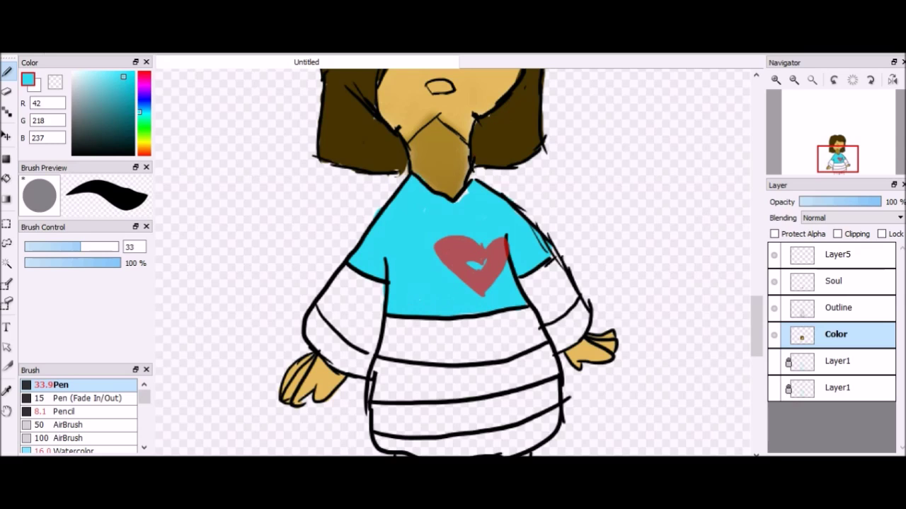
Paint the band between the second and third stripe lines of the top in the same cyan.
{"action": "key", "text": "e"}
{"action": "key", "text": "n"}
{"action": "mouse_move", "coordinate": [378, 400]}
{"action": "left_mouse_down"}
{"action": "mouse_move", "coordinate": [382, 375]}
{"action": "mouse_move", "coordinate": [407, 375]}
{"action": "mouse_move", "coordinate": [424, 393]}
{"action": "mouse_move", "coordinate": [553, 360]}
{"action": "left_mouse_up"}
{"action": "left_click_drag", "start_coordinate": [410, 376], "coordinate": [464, 369]}
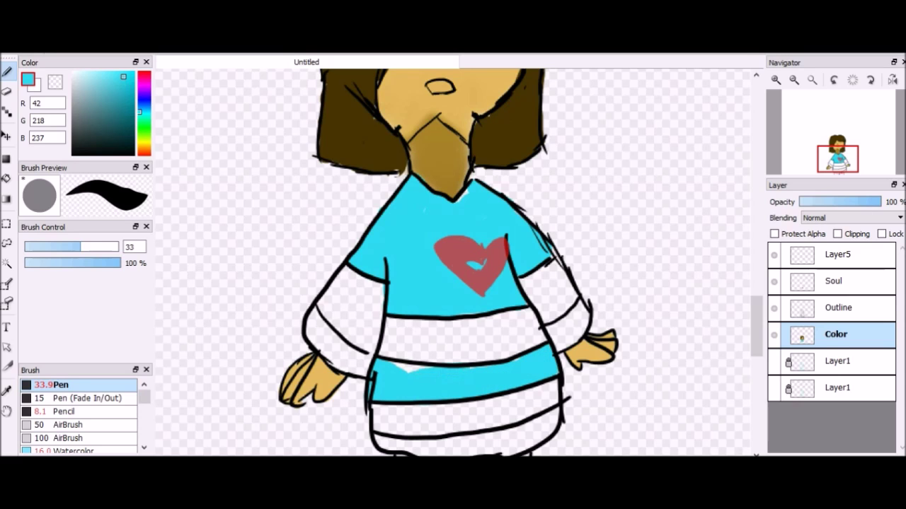
Paint the lowest band of the top cyan down to the hem and erase the paint spilling past its outline.
{"action": "scroll", "coordinate": [453, 261], "scroll_direction": "down", "scroll_amount": 5}
{"action": "mouse_move", "coordinate": [552, 212]}
{"action": "left_mouse_down"}
{"action": "mouse_move", "coordinate": [538, 241]}
{"action": "mouse_move", "coordinate": [488, 256]}
{"action": "mouse_move", "coordinate": [375, 240]}
{"action": "mouse_move", "coordinate": [544, 209]}
{"action": "left_mouse_up"}
{"action": "key", "text": "e"}
{"action": "mouse_move", "coordinate": [381, 228]}
{"action": "left_mouse_down"}
{"action": "mouse_move", "coordinate": [364, 251]}
{"action": "mouse_move", "coordinate": [418, 263]}
{"action": "left_mouse_up"}
{"action": "mouse_move", "coordinate": [509, 260]}
{"action": "left_mouse_down"}
{"action": "mouse_move", "coordinate": [562, 225]}
{"action": "mouse_move", "coordinate": [376, 239]}
{"action": "left_mouse_up"}
{"action": "key", "text": "b"}
{"action": "left_click_drag", "start_coordinate": [514, 216], "coordinate": [375, 242]}
{"action": "key", "text": "e"}
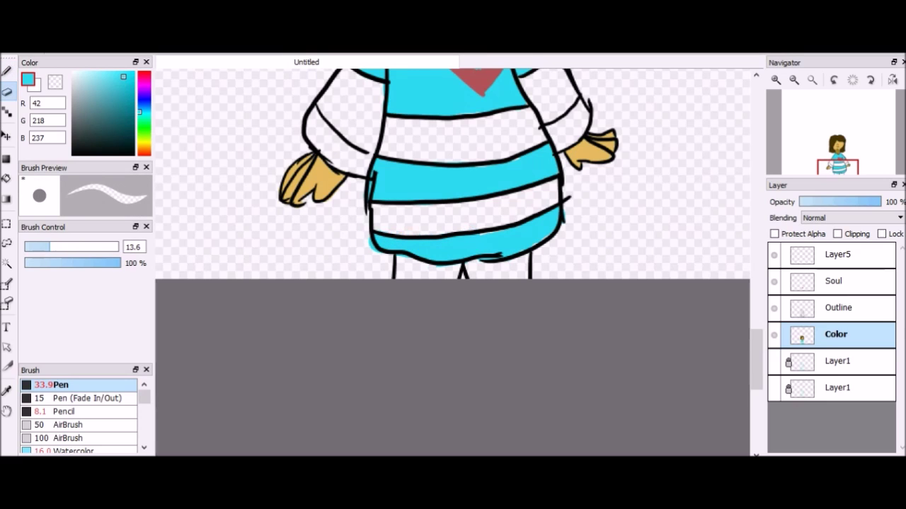
{"action": "key", "text": "b"}
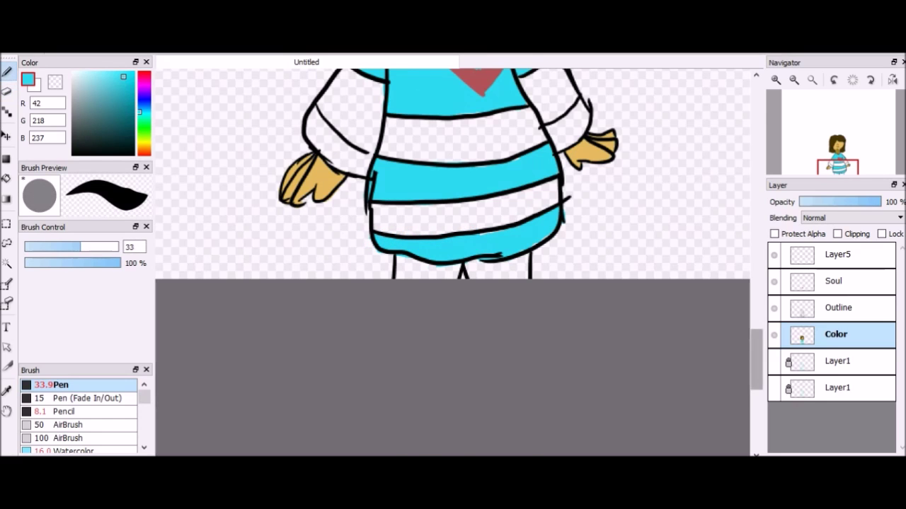
Paint the lowest band of both sleeves cyan (42, 218, 237) on the Color layer.
{"action": "scroll", "coordinate": [453, 262], "scroll_direction": "up", "scroll_amount": 5}
{"action": "mouse_move", "coordinate": [311, 327]}
{"action": "left_mouse_down"}
{"action": "mouse_move", "coordinate": [364, 369]}
{"action": "mouse_move", "coordinate": [316, 328]}
{"action": "mouse_move", "coordinate": [349, 332]}
{"action": "mouse_move", "coordinate": [374, 361]}
{"action": "left_mouse_up"}
{"action": "mouse_move", "coordinate": [586, 305]}
{"action": "left_mouse_down"}
{"action": "mouse_move", "coordinate": [565, 338]}
{"action": "mouse_move", "coordinate": [588, 298]}
{"action": "left_mouse_up"}
{"action": "key", "text": "e"}
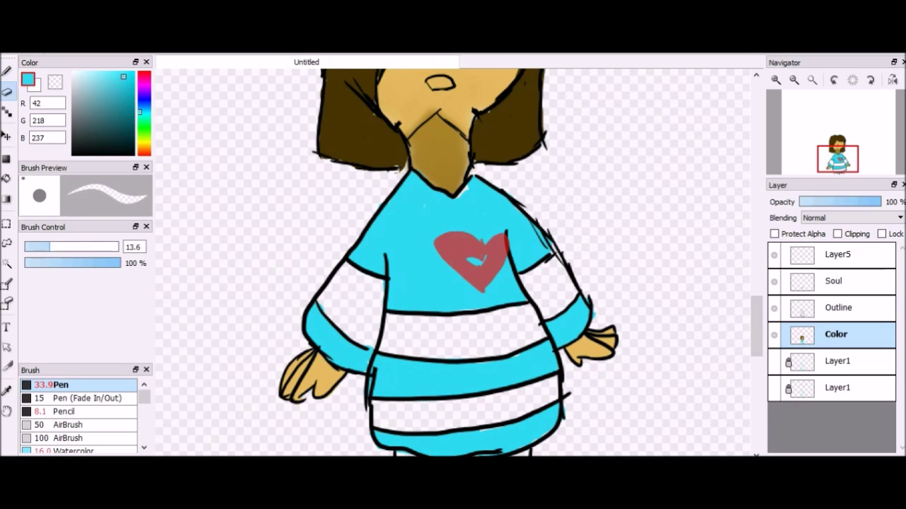
{"action": "scroll", "coordinate": [453, 262], "scroll_direction": "up", "scroll_amount": 3}
{"action": "scroll", "coordinate": [453, 262], "scroll_direction": "down", "scroll_amount": 5}
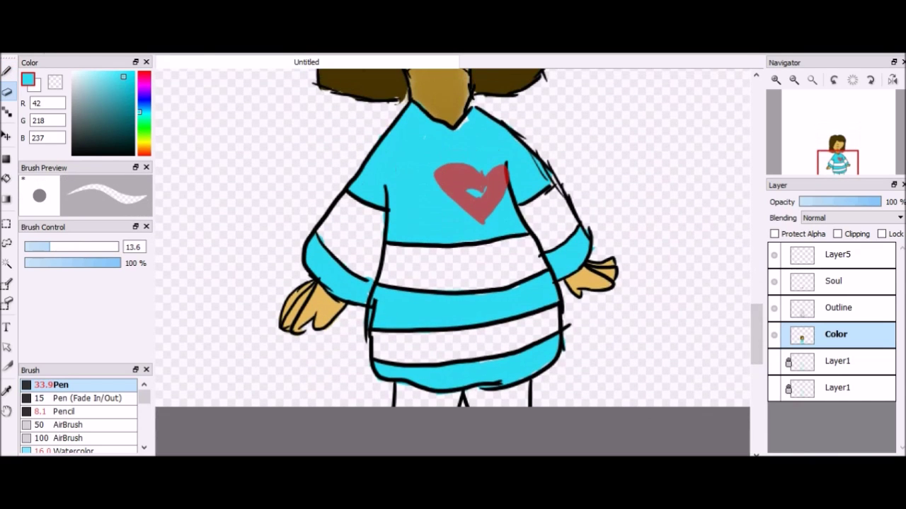
Paint the blank bands on the sleeves and body of the top purple (171, 17, 177).
{"action": "left_click", "coordinate": [139, 85]}
{"action": "left_click", "coordinate": [128, 93]}
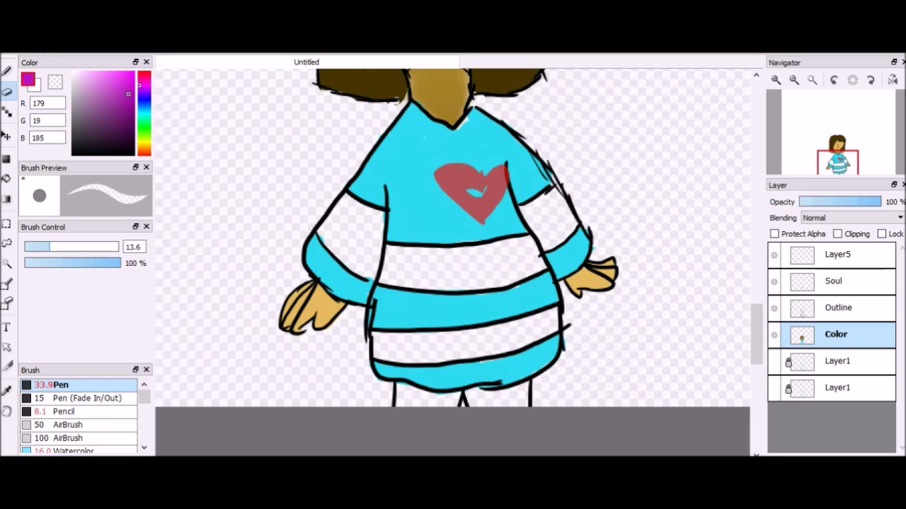
{"action": "key", "text": "b"}
{"action": "mouse_move", "coordinate": [467, 273]}
{"action": "left_mouse_down"}
{"action": "mouse_move", "coordinate": [520, 268]}
{"action": "mouse_move", "coordinate": [531, 244]}
{"action": "mouse_move", "coordinate": [392, 244]}
{"action": "mouse_move", "coordinate": [459, 280]}
{"action": "mouse_move", "coordinate": [534, 281]}
{"action": "left_mouse_up"}
{"action": "mouse_move", "coordinate": [368, 260]}
{"action": "left_mouse_down"}
{"action": "mouse_move", "coordinate": [323, 234]}
{"action": "mouse_move", "coordinate": [355, 202]}
{"action": "mouse_move", "coordinate": [369, 220]}
{"action": "mouse_move", "coordinate": [350, 234]}
{"action": "left_mouse_up"}
{"action": "left_click_drag", "start_coordinate": [548, 211], "coordinate": [559, 244]}
{"action": "left_click_drag", "start_coordinate": [570, 212], "coordinate": [540, 220]}
{"action": "mouse_move", "coordinate": [375, 348]}
{"action": "left_mouse_down"}
{"action": "mouse_move", "coordinate": [446, 347]}
{"action": "mouse_move", "coordinate": [559, 315]}
{"action": "mouse_move", "coordinate": [474, 354]}
{"action": "mouse_move", "coordinate": [386, 334]}
{"action": "left_mouse_up"}
{"action": "left_click_drag", "start_coordinate": [457, 325], "coordinate": [541, 308]}
Set the Soul layer's opacity to 86 %.
{"action": "left_click", "coordinate": [835, 281]}
{"action": "left_click", "coordinate": [878, 202]}
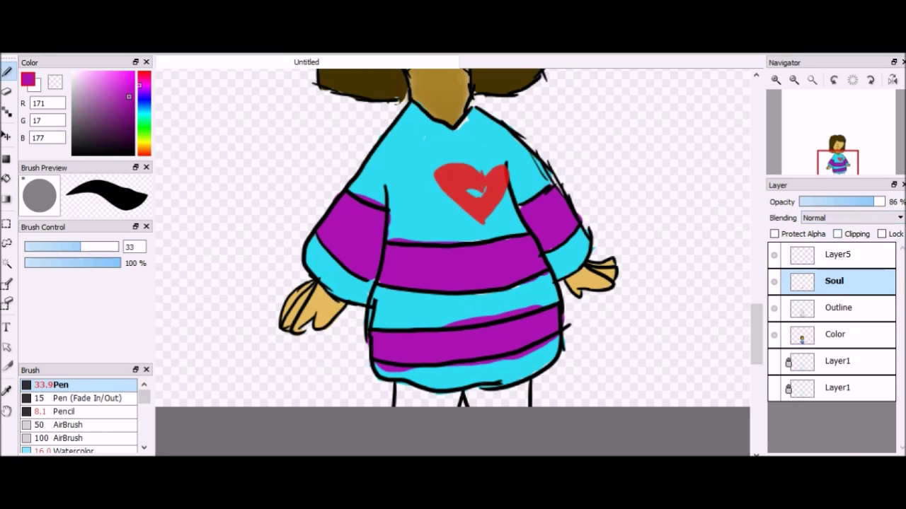
On the Color layer, cover the purple spilling past the lower band and upper sleeve with the sampled cyan.
{"action": "left_click", "coordinate": [835, 334]}
{"action": "left_click", "coordinate": [453, 304], "text": "alt"}
{"action": "left_click_drag", "start_coordinate": [442, 324], "coordinate": [545, 312]}
{"action": "left_click_drag", "start_coordinate": [379, 370], "coordinate": [538, 349]}
{"action": "left_click_drag", "start_coordinate": [349, 198], "coordinate": [383, 204]}
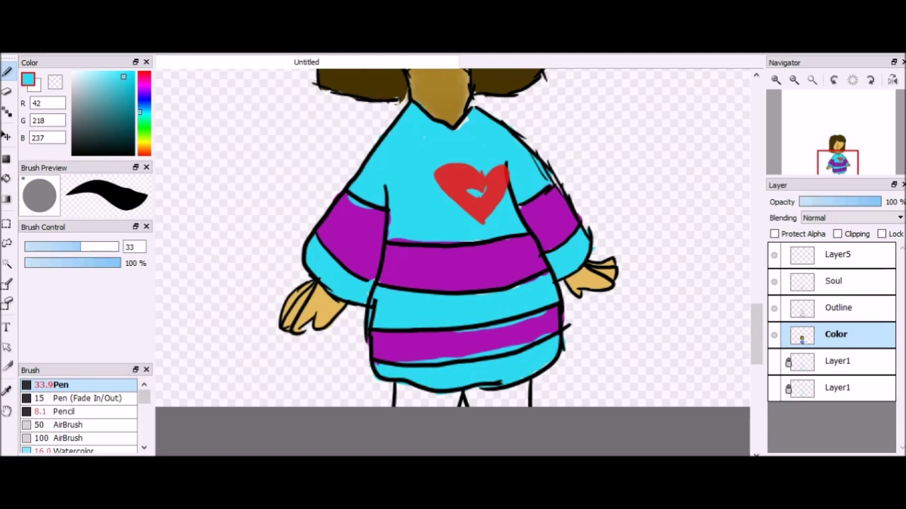
Touch up the edges of the lowest purple band with the sampled purple and a size 21 pen.
{"action": "left_click", "coordinate": [502, 327], "text": "alt"}
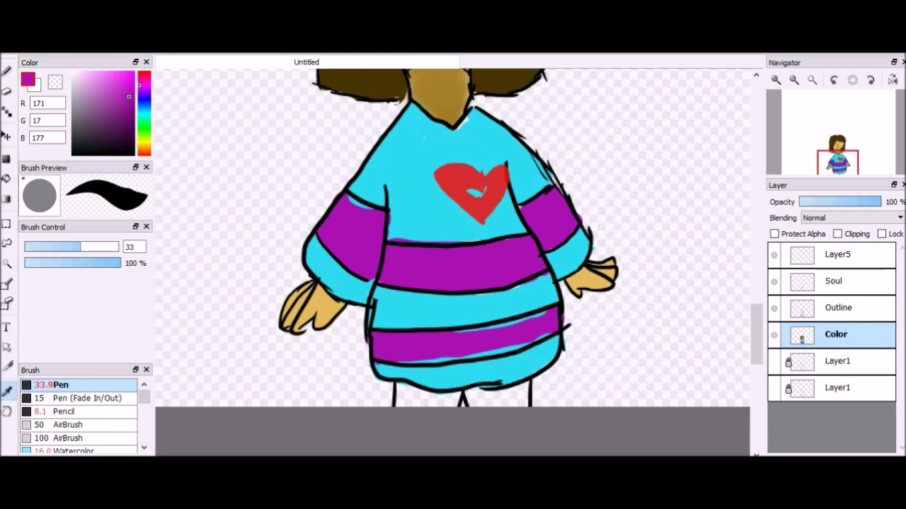
{"action": "key", "text": "bracketleft"}
{"action": "key", "text": "bracketleft"}
{"action": "key", "text": "bracketleft"}
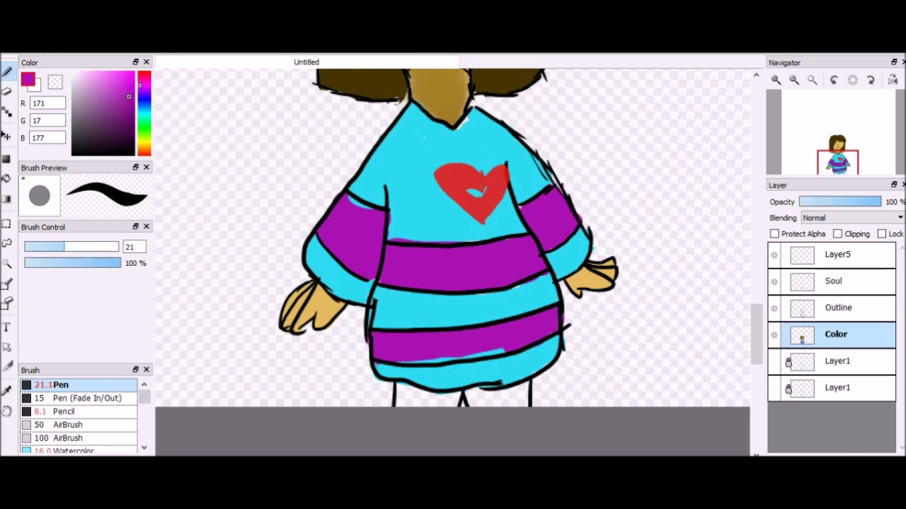
{"action": "mouse_move", "coordinate": [524, 386]}
{"action": "left_mouse_down"}
{"action": "mouse_move", "coordinate": [470, 442]}
{"action": "mouse_move", "coordinate": [494, 406]}
{"action": "left_mouse_up"}
{"action": "key", "text": "ctrl+z"}
{"action": "key", "text": "ctrl+z"}
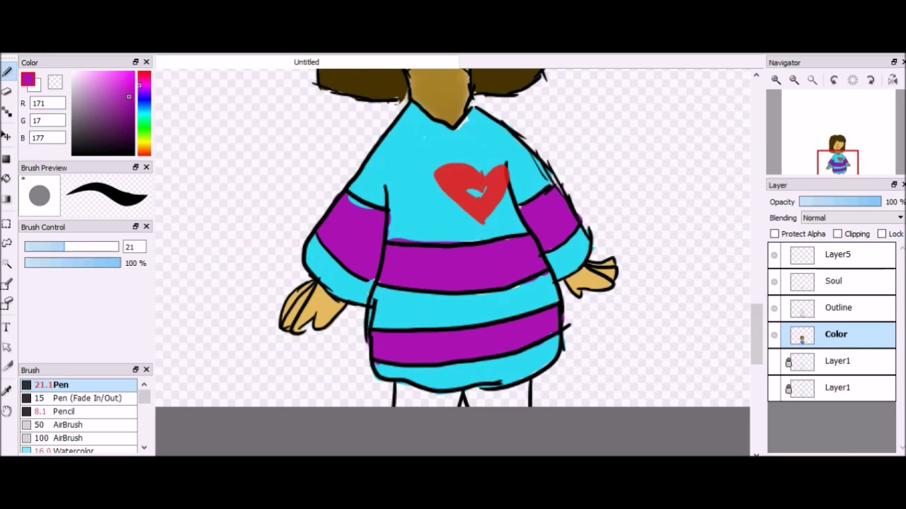
Paint both legs below the hem very dark brown (39, 28, 3).
{"action": "scroll", "coordinate": [453, 262], "scroll_direction": "up", "scroll_amount": 5}
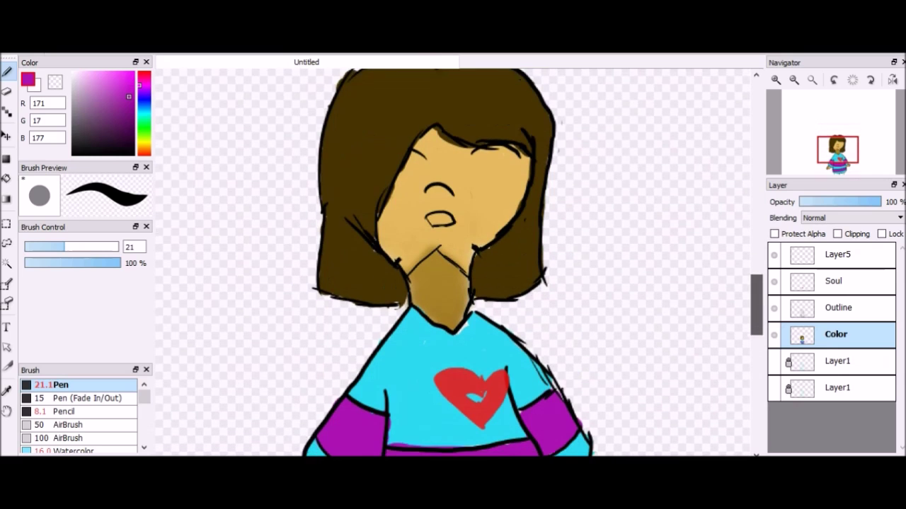
{"action": "left_click", "coordinate": [130, 143]}
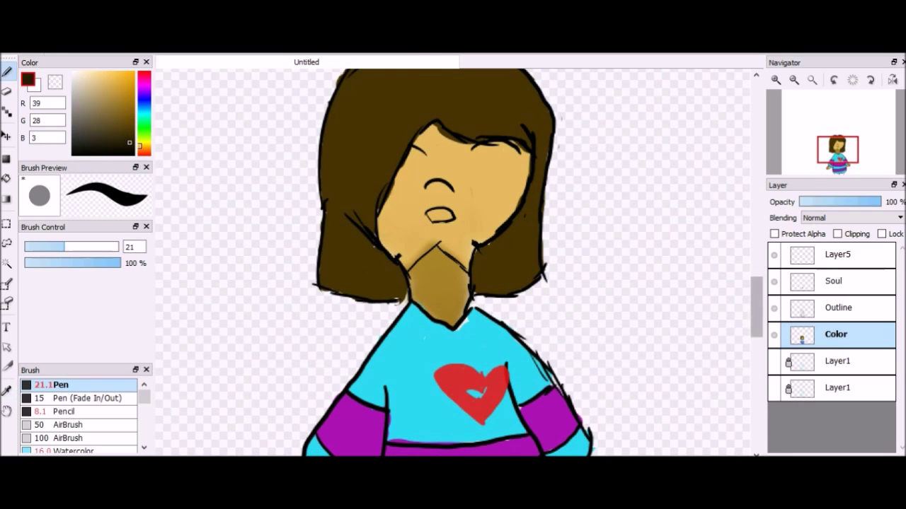
{"action": "scroll", "coordinate": [453, 261], "scroll_direction": "down", "scroll_amount": 5}
{"action": "mouse_move", "coordinate": [525, 172]}
{"action": "left_mouse_down"}
{"action": "mouse_move", "coordinate": [518, 190]}
{"action": "mouse_move", "coordinate": [473, 186]}
{"action": "mouse_move", "coordinate": [527, 168]}
{"action": "left_mouse_up"}
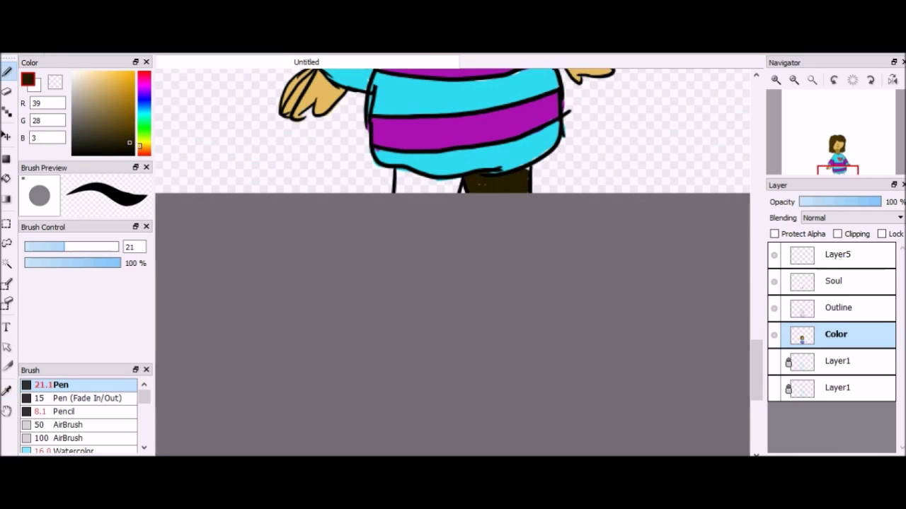
{"action": "mouse_move", "coordinate": [433, 190]}
{"action": "left_mouse_down"}
{"action": "mouse_move", "coordinate": [459, 181]}
{"action": "mouse_move", "coordinate": [400, 171]}
{"action": "mouse_move", "coordinate": [446, 186]}
{"action": "left_mouse_up"}
{"action": "scroll", "coordinate": [453, 261], "scroll_direction": "up", "scroll_amount": 5}
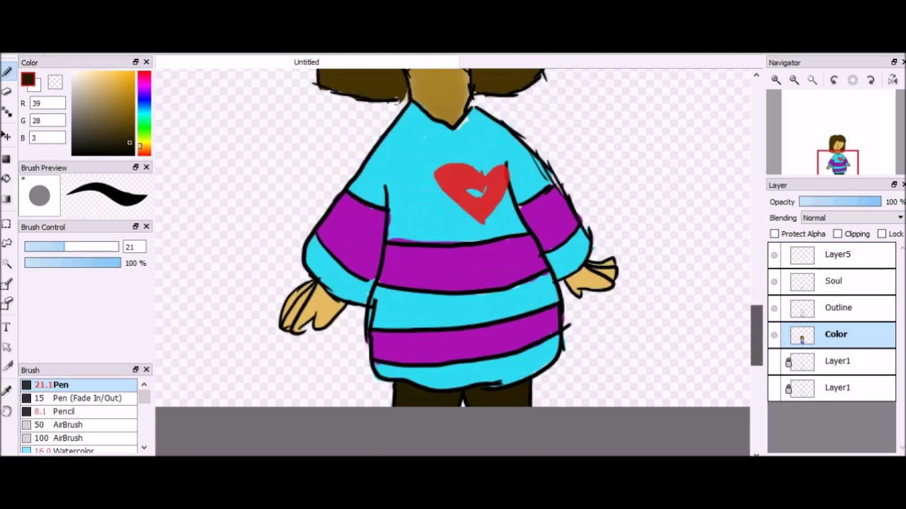
Unlock and delete the two sketch layers named Layer1 beneath the Color layer.
{"action": "scroll", "coordinate": [453, 262], "scroll_direction": "down", "scroll_amount": 1}
{"action": "scroll", "coordinate": [453, 262], "scroll_direction": "up", "scroll_amount": 5}
{"action": "scroll", "coordinate": [453, 261], "scroll_direction": "down", "scroll_amount": 4}
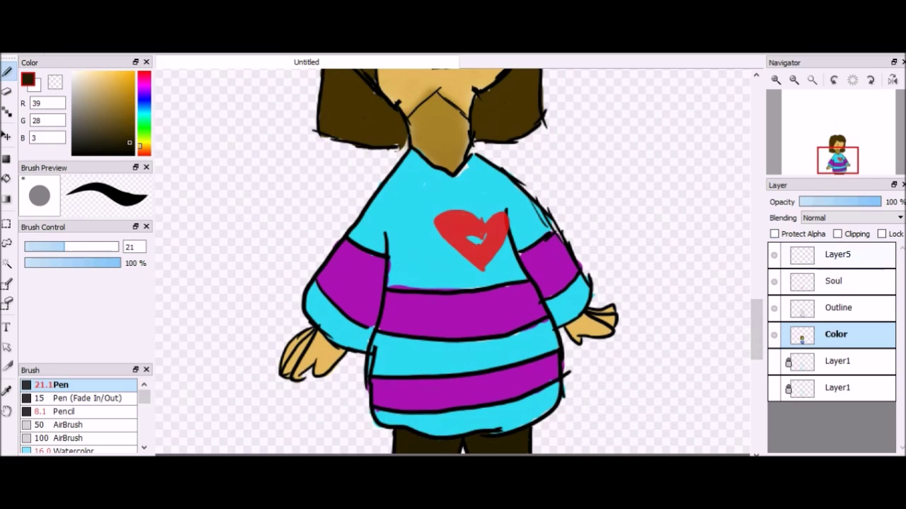
{"action": "left_click", "coordinate": [839, 361]}
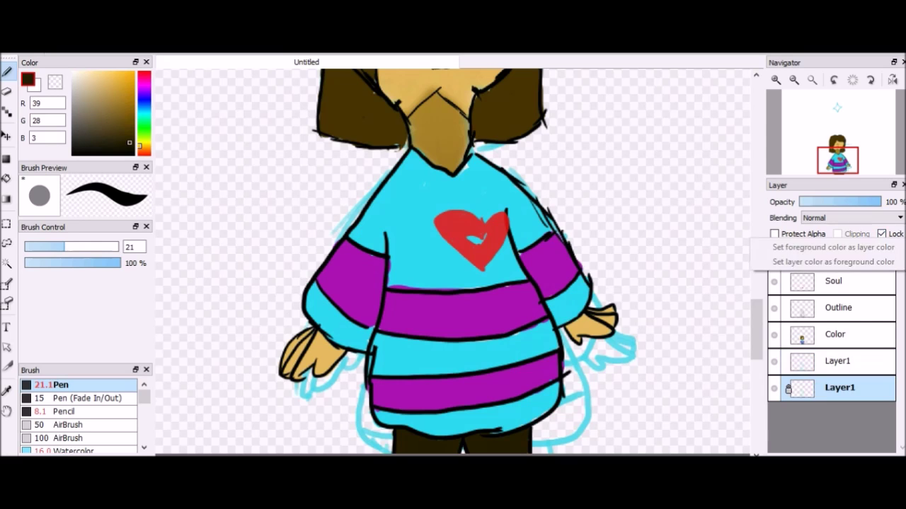
{"action": "key", "text": "Delete"}
{"action": "key", "text": "Delete"}
Make Layer5 active and set the pen colour to bright yellow (253, 237, 0).
{"action": "scroll", "coordinate": [453, 262], "scroll_direction": "up", "scroll_amount": 4}
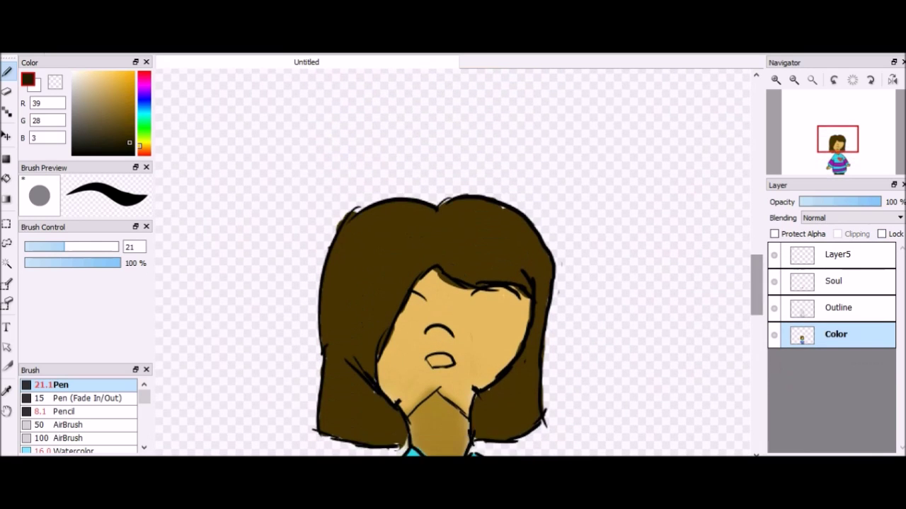
{"action": "scroll", "coordinate": [453, 262], "scroll_direction": "down", "scroll_amount": 3}
{"action": "scroll", "coordinate": [453, 261], "scroll_direction": "up", "scroll_amount": 7}
{"action": "scroll", "coordinate": [452, 262], "scroll_direction": "up", "scroll_amount": 5}
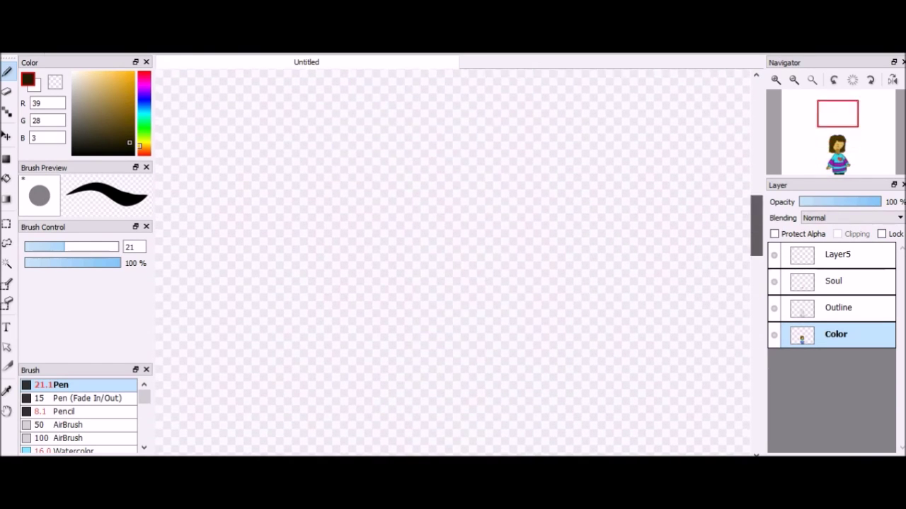
{"action": "left_click", "coordinate": [838, 255]}
{"action": "left_click_drag", "start_coordinate": [130, 142], "coordinate": [133, 73]}
{"action": "scroll", "coordinate": [452, 262], "scroll_direction": "down", "scroll_amount": 3}
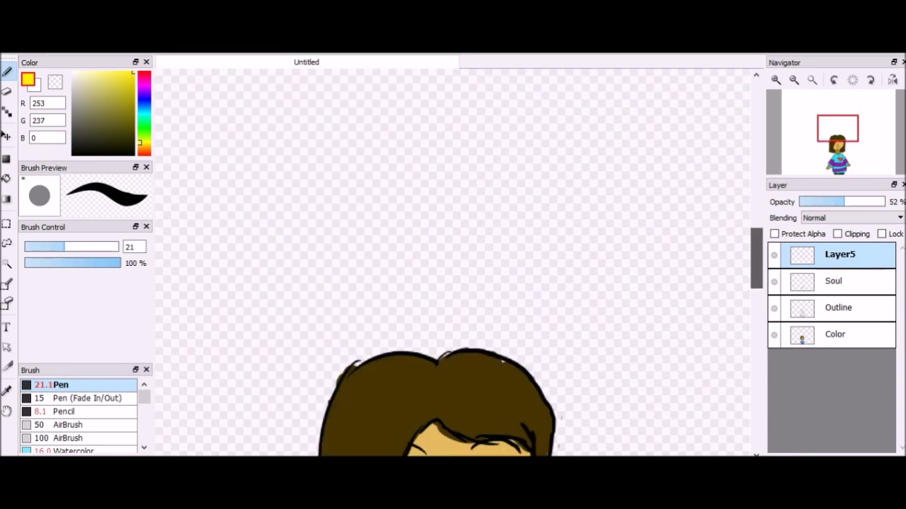
{"action": "scroll", "coordinate": [453, 262], "scroll_direction": "up", "scroll_amount": 5}
{"action": "left_click_drag", "start_coordinate": [421, 178], "coordinate": [397, 333]}
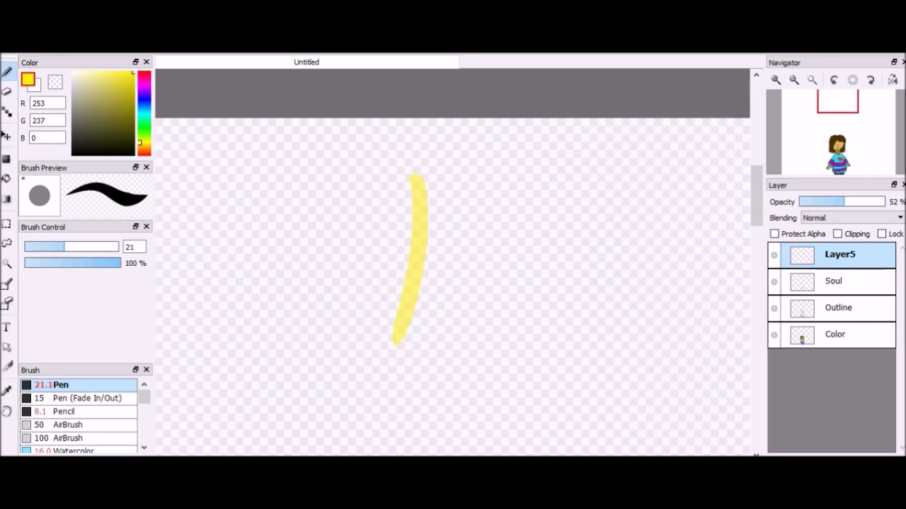
{"action": "mouse_move", "coordinate": [417, 178]}
{"action": "left_mouse_down"}
{"action": "mouse_move", "coordinate": [590, 340]}
{"action": "mouse_move", "coordinate": [374, 301]}
{"action": "mouse_move", "coordinate": [358, 319]}
{"action": "mouse_move", "coordinate": [548, 348]}
{"action": "left_mouse_up"}
{"action": "key", "text": "ctrl+z"}
{"action": "key", "text": "ctrl+z"}
{"action": "left_click_drag", "start_coordinate": [358, 318], "coordinate": [421, 378]}
{"action": "key", "text": "ctrl+z"}
Draw a large four-pointed star above the character's head on Layer5 and fill it solid yellow.
{"action": "left_click_drag", "start_coordinate": [358, 316], "coordinate": [424, 376]}
{"action": "left_click_drag", "start_coordinate": [563, 349], "coordinate": [487, 377]}
{"action": "left_click_drag", "start_coordinate": [756, 197], "coordinate": [756, 223]}
{"action": "mouse_move", "coordinate": [391, 197]}
{"action": "left_mouse_down"}
{"action": "mouse_move", "coordinate": [407, 215]}
{"action": "mouse_move", "coordinate": [488, 194]}
{"action": "left_mouse_up"}
{"action": "mouse_move", "coordinate": [421, 190]}
{"action": "left_mouse_down"}
{"action": "mouse_move", "coordinate": [459, 244]}
{"action": "mouse_move", "coordinate": [602, 153]}
{"action": "mouse_move", "coordinate": [428, 185]}
{"action": "mouse_move", "coordinate": [566, 141]}
{"action": "left_mouse_up"}
{"action": "mouse_move", "coordinate": [453, 159]}
{"action": "left_mouse_down"}
{"action": "mouse_move", "coordinate": [482, 138]}
{"action": "mouse_move", "coordinate": [333, 174]}
{"action": "mouse_move", "coordinate": [521, 122]}
{"action": "left_mouse_up"}
{"action": "left_click_drag", "start_coordinate": [756, 219], "coordinate": [756, 200]}
{"action": "mouse_move", "coordinate": [428, 180]}
{"action": "left_mouse_down"}
{"action": "mouse_move", "coordinate": [460, 226]}
{"action": "mouse_move", "coordinate": [492, 177]}
{"action": "mouse_move", "coordinate": [431, 219]}
{"action": "mouse_move", "coordinate": [404, 169]}
{"action": "left_mouse_up"}
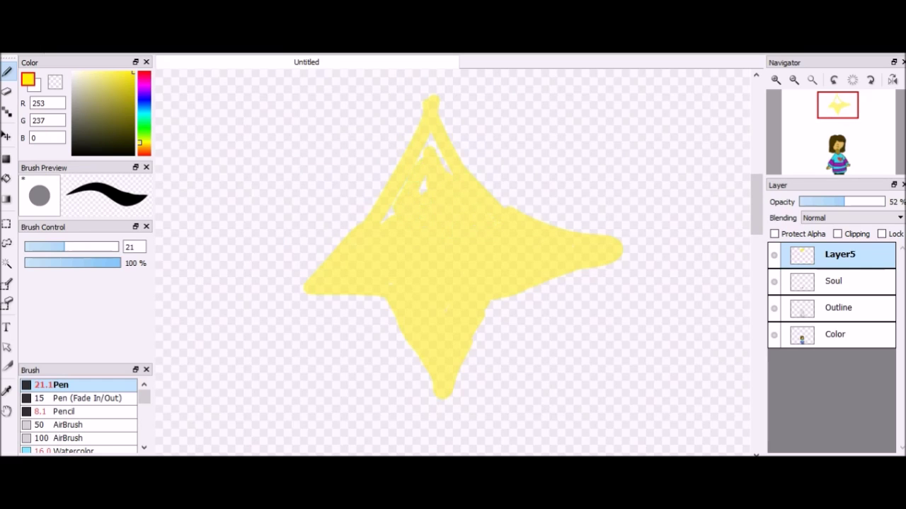
{"action": "left_click_drag", "start_coordinate": [361, 221], "coordinate": [300, 287]}
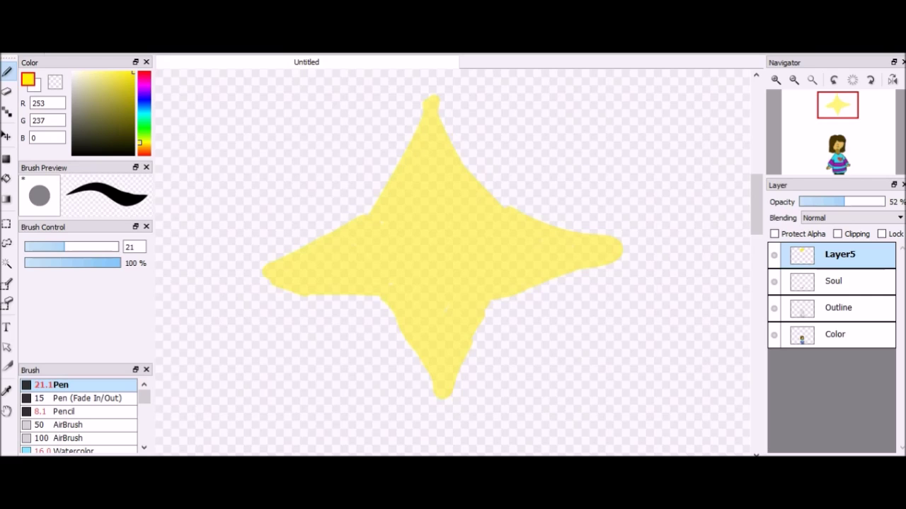
Sharpen the star's points and smooth its inner curves with a 13.6 eraser.
{"action": "key", "text": "e"}
{"action": "left_click_drag", "start_coordinate": [427, 366], "coordinate": [440, 394]}
{"action": "left_click_drag", "start_coordinate": [504, 293], "coordinate": [613, 262]}
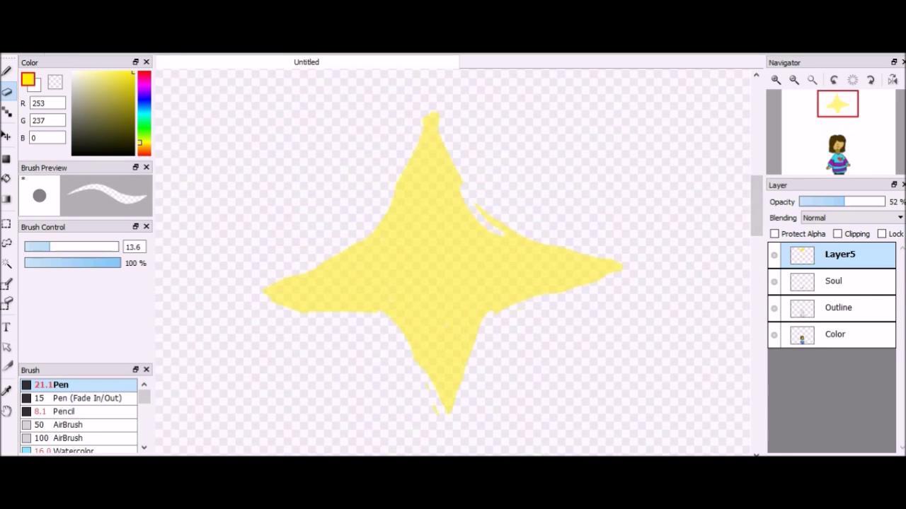
{"action": "left_click_drag", "start_coordinate": [477, 205], "coordinate": [511, 235]}
{"action": "left_click_drag", "start_coordinate": [396, 187], "coordinate": [373, 233]}
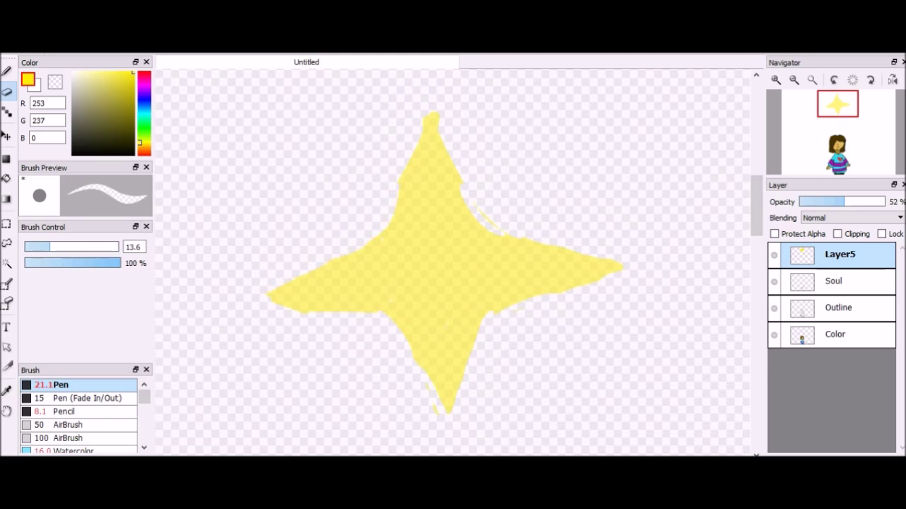
{"action": "scroll", "coordinate": [453, 255], "scroll_direction": "down", "scroll_amount": 3}
Add a new layer above Soul and undo its renaming to Soul essence.
{"action": "key", "text": "ctrl+shift+n"}
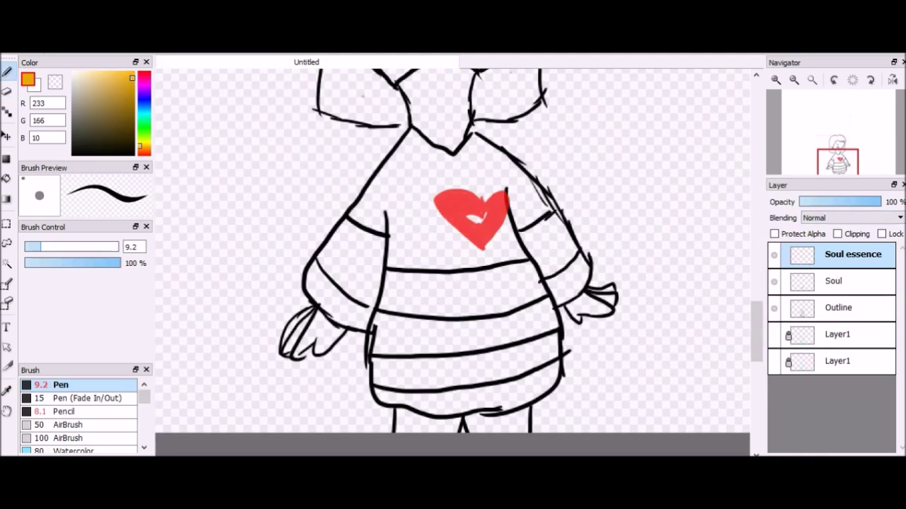
{"action": "key", "text": "ctrl+z"}
{"action": "double_click", "coordinate": [840, 254]}
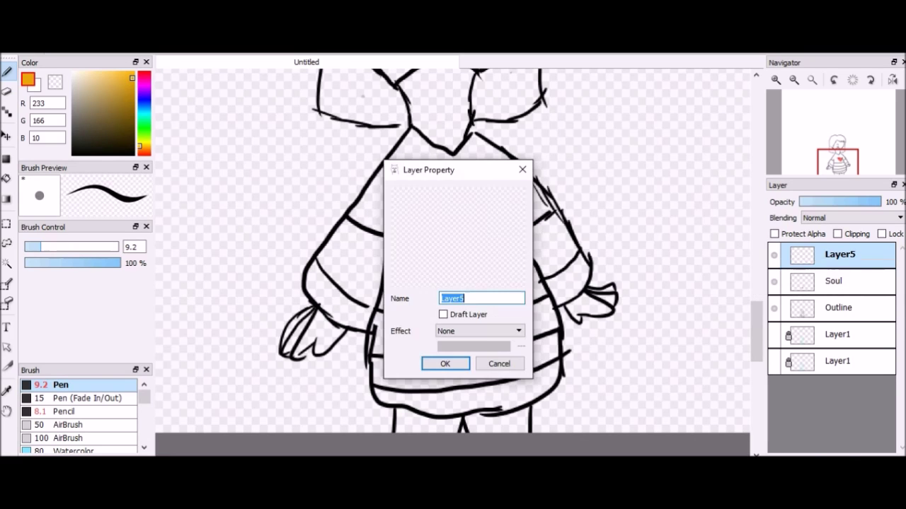
{"action": "key", "text": "Escape"}
{"action": "left_click", "coordinate": [834, 281]}
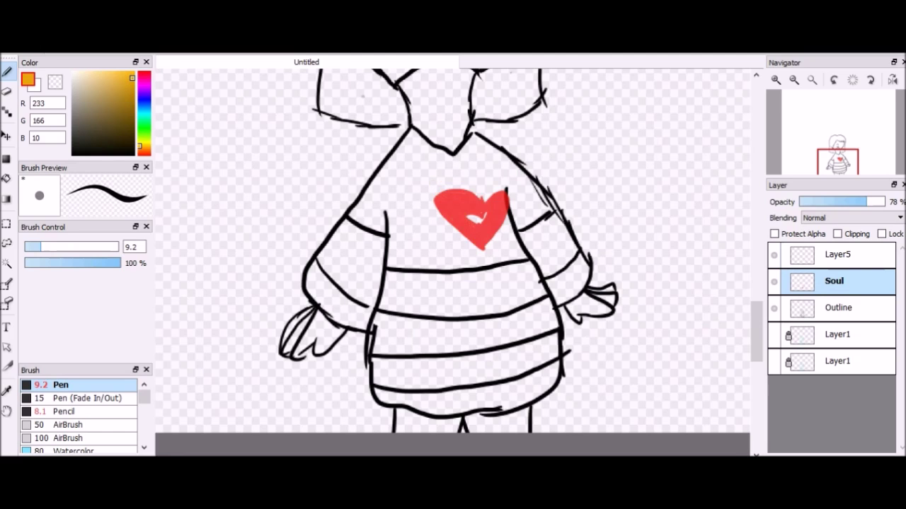
Lower Layer5's opacity to about 52 %.
{"action": "left_click", "coordinate": [840, 254]}
{"action": "left_click_drag", "start_coordinate": [880, 202], "coordinate": [841, 202]}
{"action": "left_click_drag", "start_coordinate": [447, 228], "coordinate": [482, 248]}
{"action": "left_click_drag", "start_coordinate": [452, 216], "coordinate": [484, 216]}
{"action": "left_click_drag", "start_coordinate": [424, 141], "coordinate": [474, 240]}
{"action": "key", "text": "ctrl+z"}
Erase the thick chin line between the face and neck on the Outline layer.
{"action": "scroll", "coordinate": [452, 251], "scroll_direction": "up", "scroll_amount": 5}
{"action": "left_click", "coordinate": [840, 307]}
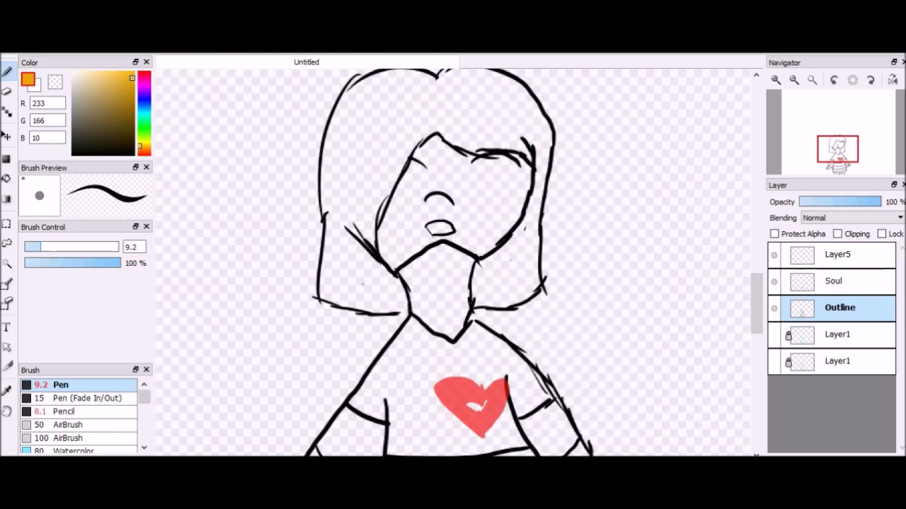
{"action": "key", "text": "e"}
{"action": "left_click_drag", "start_coordinate": [407, 265], "coordinate": [449, 244]}
Redraw the chin line as a thin peaked line in black with a size 3.7 pen.
{"action": "left_click", "coordinate": [403, 266], "text": "alt"}
{"action": "left_click", "coordinate": [403, 266], "text": "alt"}
{"action": "key", "text": "n"}
{"action": "left_click_drag", "start_coordinate": [407, 273], "coordinate": [460, 265]}
{"action": "key", "text": "ctrl+z"}
{"action": "key", "text": "bracketleft"}
{"action": "key", "text": "bracketleft"}
{"action": "left_click_drag", "start_coordinate": [402, 278], "coordinate": [430, 253]}
{"action": "key", "text": "ctrl+z"}
{"action": "key", "text": "ctrl+z"}
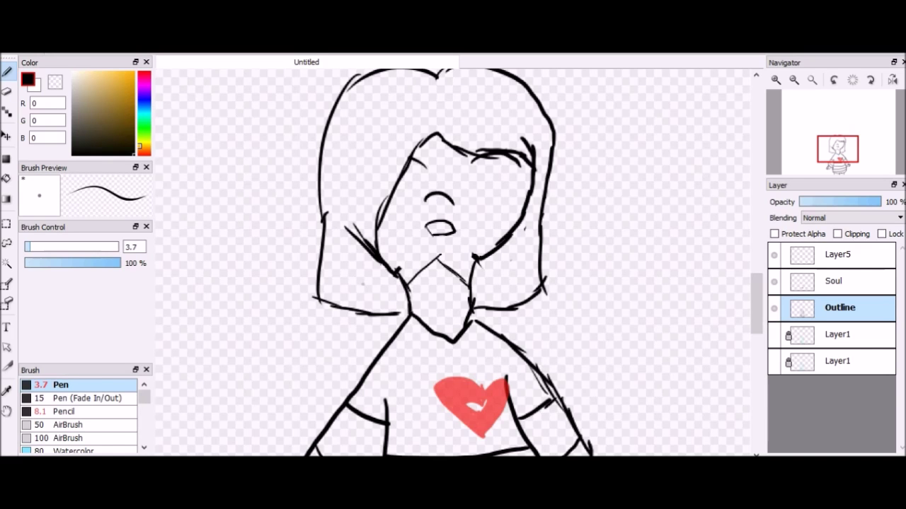
Add a layer named Color and place it directly beneath the Outline layer.
{"action": "scroll", "coordinate": [452, 212], "scroll_direction": "up", "scroll_amount": 1}
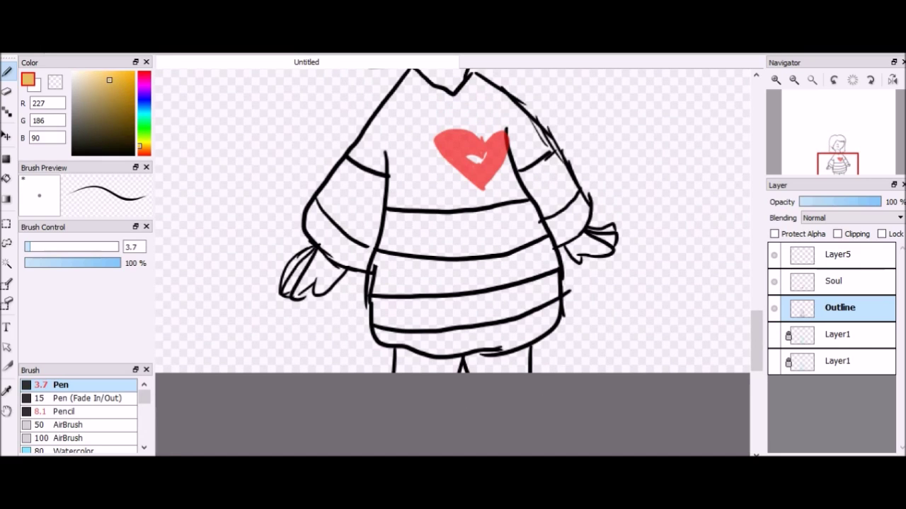
{"action": "key", "text": "ctrl+shift+n"}
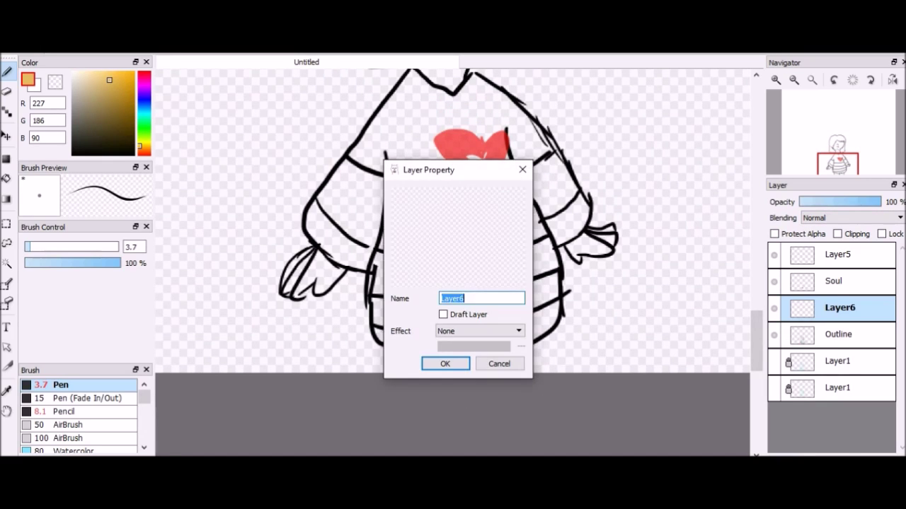
{"action": "key", "text": "Return"}
{"action": "scroll", "coordinate": [453, 255], "scroll_direction": "up", "scroll_amount": 4}
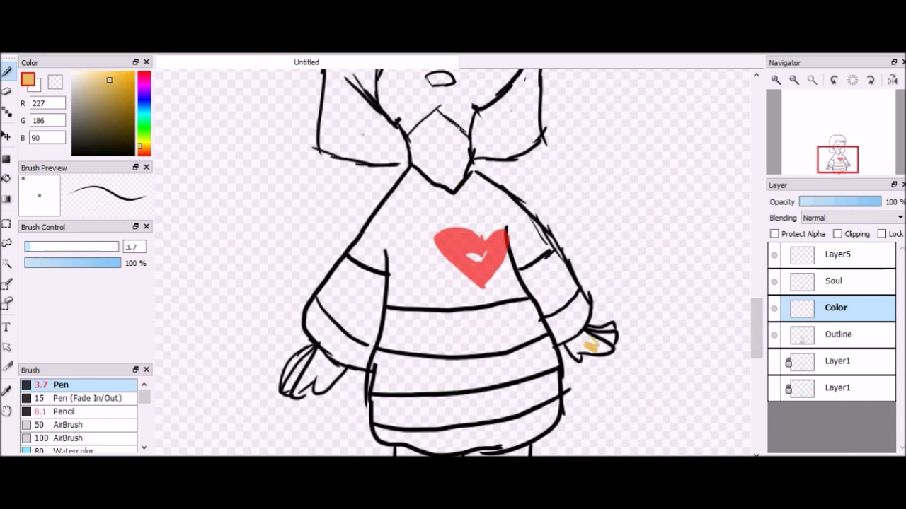
{"action": "left_click_drag", "start_coordinate": [835, 307], "coordinate": [835, 334]}
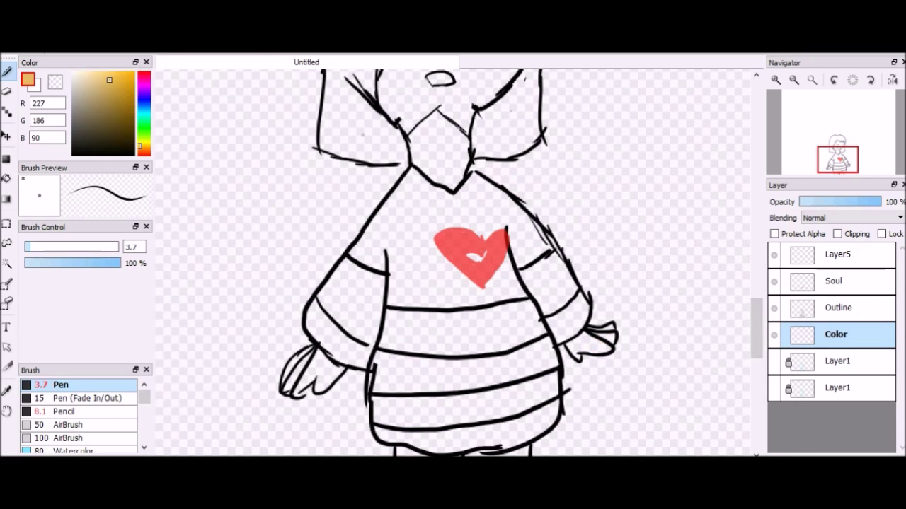
Fill the hand on the figure's right-hand side of the drawing with skin tone (227, 186, 90), using a size 22 pen.
{"action": "key", "text": "bracketright"}
{"action": "scroll", "coordinate": [453, 261], "scroll_direction": "up", "scroll_amount": 4}
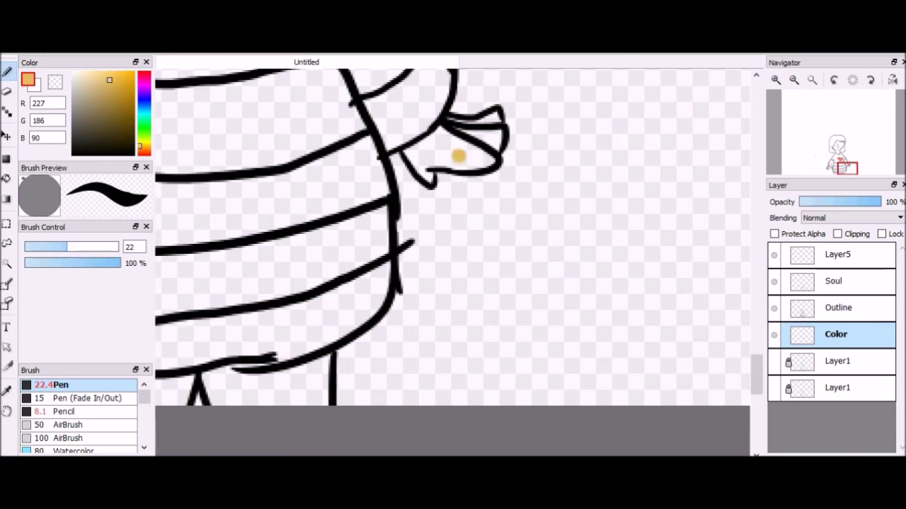
{"action": "left_click_drag", "start_coordinate": [459, 156], "coordinate": [494, 152]}
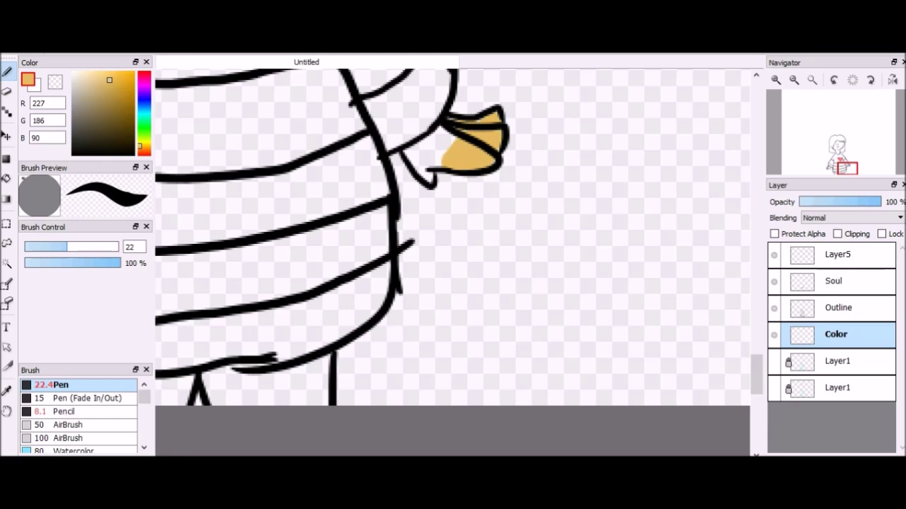
{"action": "left_click_drag", "start_coordinate": [453, 157], "coordinate": [428, 137]}
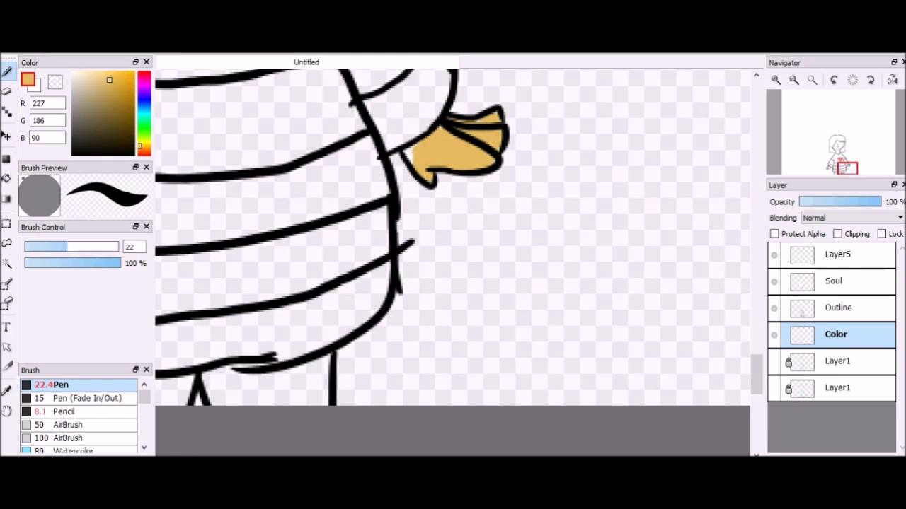
Fill the hand on the left-hand side of the drawing with skin tone (227, 186, 90) on the Color layer, keeping the edges clean.
{"action": "scroll", "coordinate": [453, 237], "scroll_direction": "left", "scroll_amount": 5}
{"action": "mouse_move", "coordinate": [467, 212]}
{"action": "left_mouse_down"}
{"action": "mouse_move", "coordinate": [446, 177]}
{"action": "mouse_move", "coordinate": [396, 248]}
{"action": "left_mouse_up"}
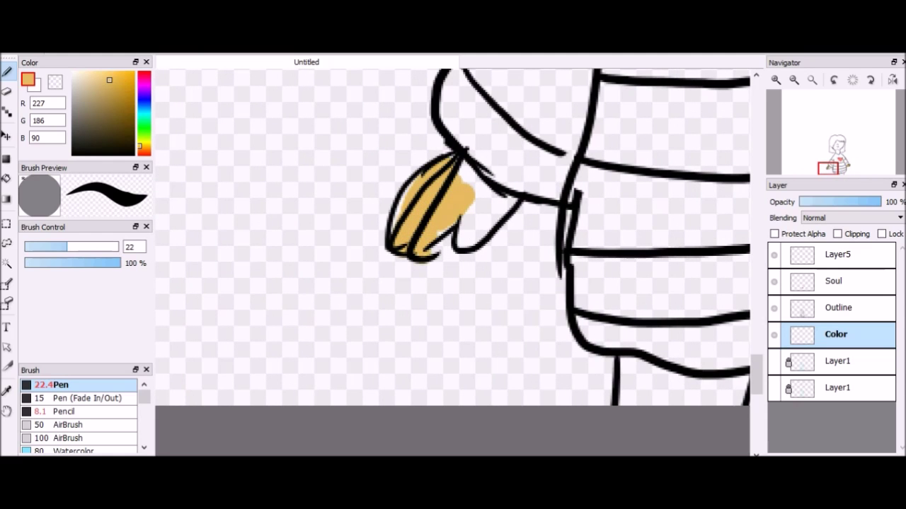
{"action": "mouse_move", "coordinate": [390, 216]}
{"action": "left_mouse_down"}
{"action": "mouse_move", "coordinate": [495, 237]}
{"action": "mouse_move", "coordinate": [471, 170]}
{"action": "left_mouse_up"}
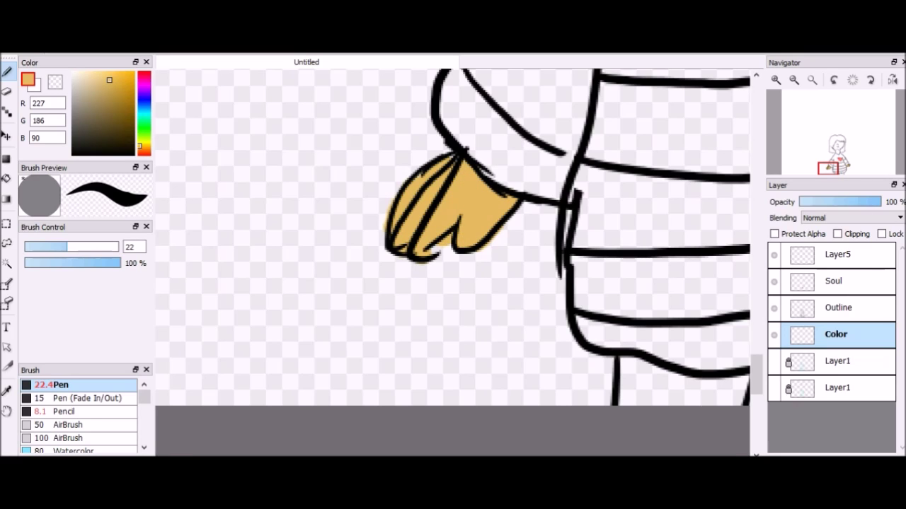
{"action": "key", "text": "e"}
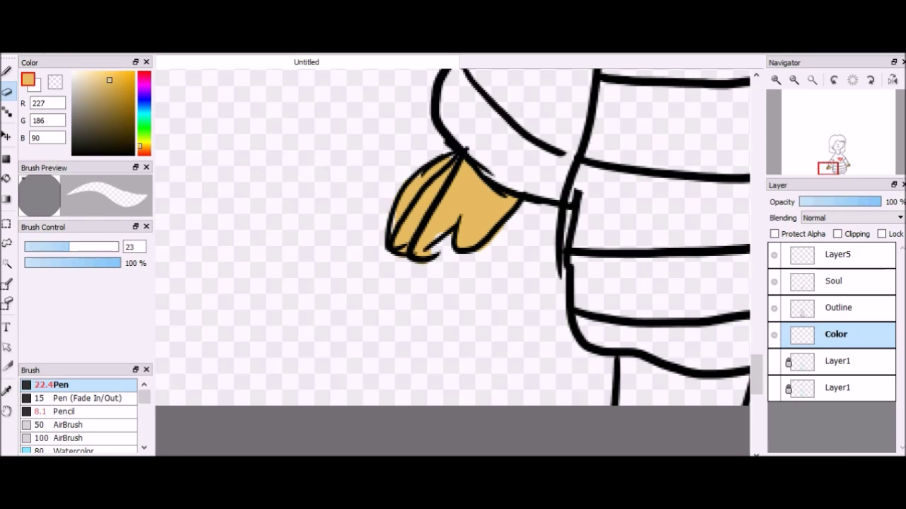
{"action": "key", "text": "b"}
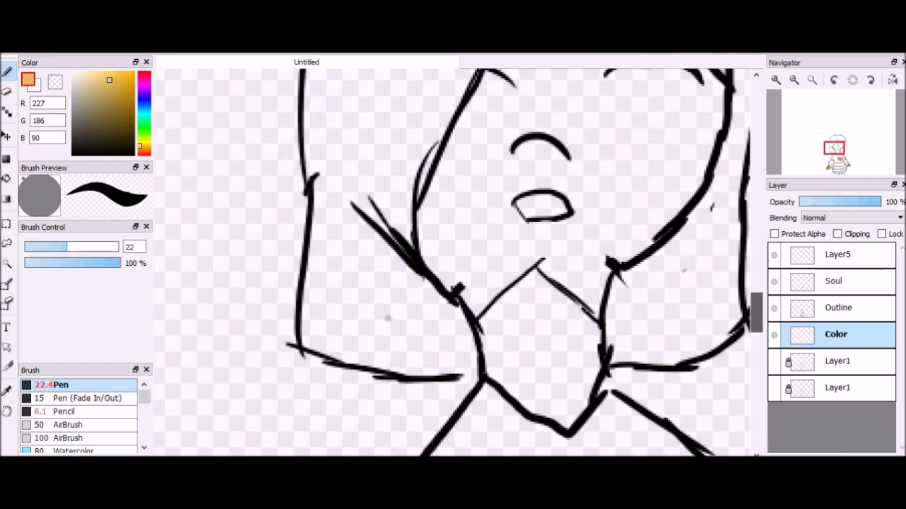
Paint skin tone (227, 186, 90) around the sides and chin of the face with the size 22 Pen.
{"action": "mouse_move", "coordinate": [562, 333]}
{"action": "left_mouse_down"}
{"action": "mouse_move", "coordinate": [597, 290]}
{"action": "mouse_move", "coordinate": [602, 353]}
{"action": "mouse_move", "coordinate": [555, 332]}
{"action": "mouse_move", "coordinate": [591, 367]}
{"action": "mouse_move", "coordinate": [648, 276]}
{"action": "mouse_move", "coordinate": [697, 152]}
{"action": "mouse_move", "coordinate": [697, 255]}
{"action": "left_mouse_up"}
{"action": "key", "text": "ctrl+z"}
{"action": "mouse_move", "coordinate": [679, 131]}
{"action": "left_mouse_down"}
{"action": "mouse_move", "coordinate": [602, 138]}
{"action": "mouse_move", "coordinate": [637, 212]}
{"action": "mouse_move", "coordinate": [665, 177]}
{"action": "mouse_move", "coordinate": [587, 198]}
{"action": "left_mouse_up"}
{"action": "mouse_move", "coordinate": [559, 99]}
{"action": "left_mouse_down"}
{"action": "mouse_move", "coordinate": [495, 156]}
{"action": "mouse_move", "coordinate": [428, 293]}
{"action": "mouse_move", "coordinate": [463, 375]}
{"action": "mouse_move", "coordinate": [559, 311]}
{"action": "mouse_move", "coordinate": [496, 368]}
{"action": "mouse_move", "coordinate": [538, 375]}
{"action": "mouse_move", "coordinate": [513, 425]}
{"action": "left_mouse_up"}
Fill the neck below the chin line with dark brown (139, 103, 20).
{"action": "left_click", "coordinate": [125, 109]}
{"action": "scroll", "coordinate": [453, 262], "scroll_direction": "down", "scroll_amount": 3}
{"action": "mouse_move", "coordinate": [524, 163]}
{"action": "left_mouse_down"}
{"action": "mouse_move", "coordinate": [552, 213]}
{"action": "mouse_move", "coordinate": [580, 304]}
{"action": "mouse_move", "coordinate": [495, 255]}
{"action": "mouse_move", "coordinate": [559, 283]}
{"action": "left_mouse_up"}
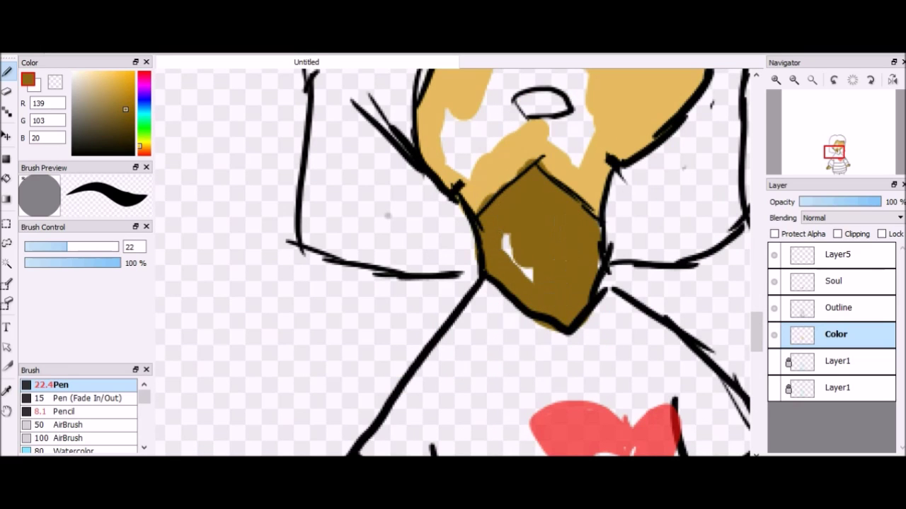
Try to blend the neck shading into the chin with the Watercolor brush at size 80.
{"action": "left_click", "coordinate": [76, 451]}
{"action": "left_click_drag", "start_coordinate": [470, 226], "coordinate": [574, 141]}
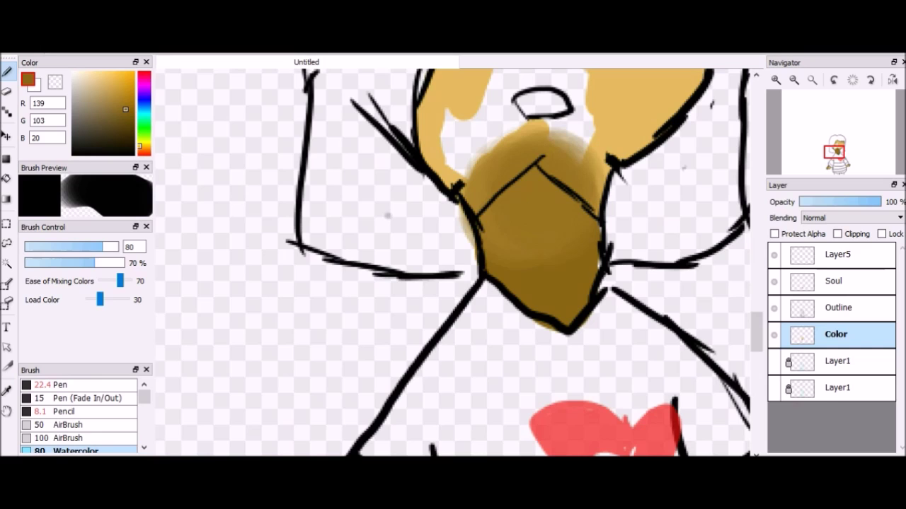
{"action": "key", "text": "ctrl+z"}
{"action": "key", "text": "ctrl+z"}
Reduce the Watercolor brush to size 15 and cover the gaps in the dark neck shading up to the chin line.
{"action": "key", "text": "bracketleft"}
{"action": "key", "text": "bracketleft"}
{"action": "key", "text": "bracketleft"}
{"action": "key", "text": "bracketleft"}
{"action": "key", "text": "bracketleft"}
{"action": "key", "text": "bracketleft"}
{"action": "mouse_move", "coordinate": [498, 180]}
{"action": "left_mouse_down"}
{"action": "mouse_move", "coordinate": [524, 258]}
{"action": "mouse_move", "coordinate": [555, 312]}
{"action": "mouse_move", "coordinate": [587, 198]}
{"action": "left_mouse_up"}
{"action": "left_click_drag", "start_coordinate": [541, 180], "coordinate": [556, 301]}
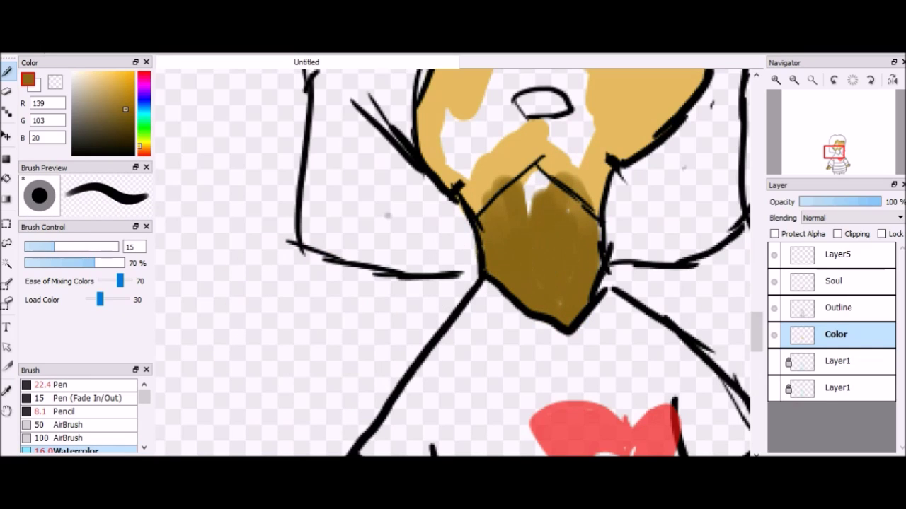
{"action": "left_click_drag", "start_coordinate": [530, 213], "coordinate": [573, 177]}
Lighten the neck by blending in the skin tone, then even it out with the sampled brown (173, 133, 40).
{"action": "key", "text": "alt"}
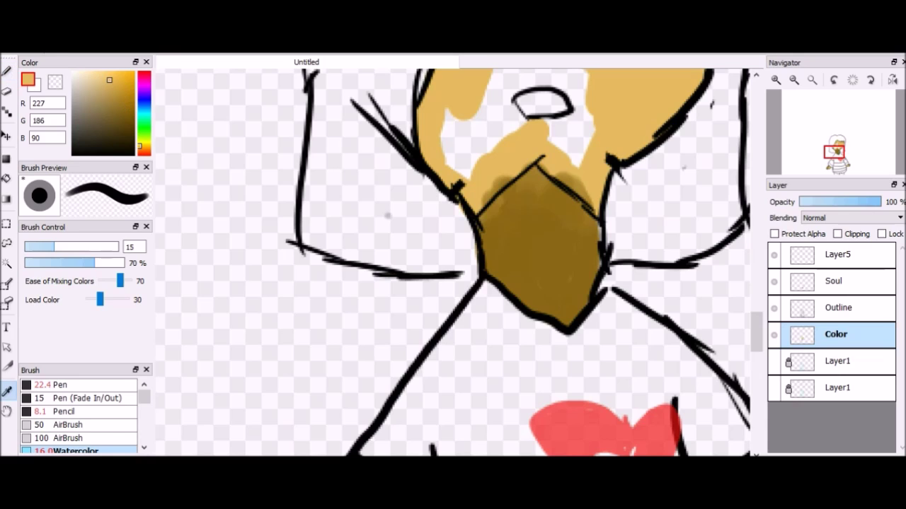
{"action": "mouse_move", "coordinate": [488, 227]}
{"action": "left_mouse_down"}
{"action": "mouse_move", "coordinate": [530, 185]}
{"action": "mouse_move", "coordinate": [576, 185]}
{"action": "left_mouse_up"}
{"action": "mouse_move", "coordinate": [527, 202]}
{"action": "left_mouse_down"}
{"action": "mouse_move", "coordinate": [524, 290]}
{"action": "mouse_move", "coordinate": [531, 205]}
{"action": "mouse_move", "coordinate": [502, 290]}
{"action": "mouse_move", "coordinate": [580, 283]}
{"action": "mouse_move", "coordinate": [544, 293]}
{"action": "mouse_move", "coordinate": [506, 262]}
{"action": "left_mouse_up"}
{"action": "key", "text": "alt"}
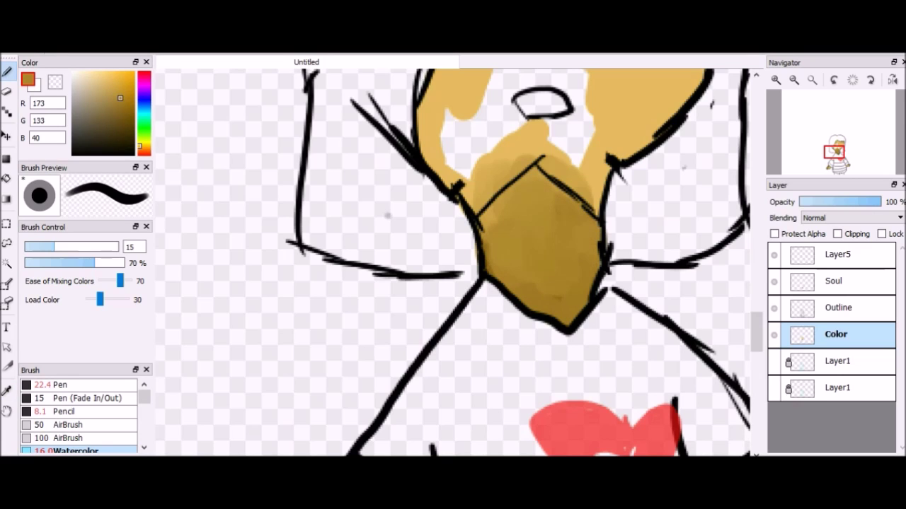
{"action": "left_click_drag", "start_coordinate": [489, 230], "coordinate": [531, 184]}
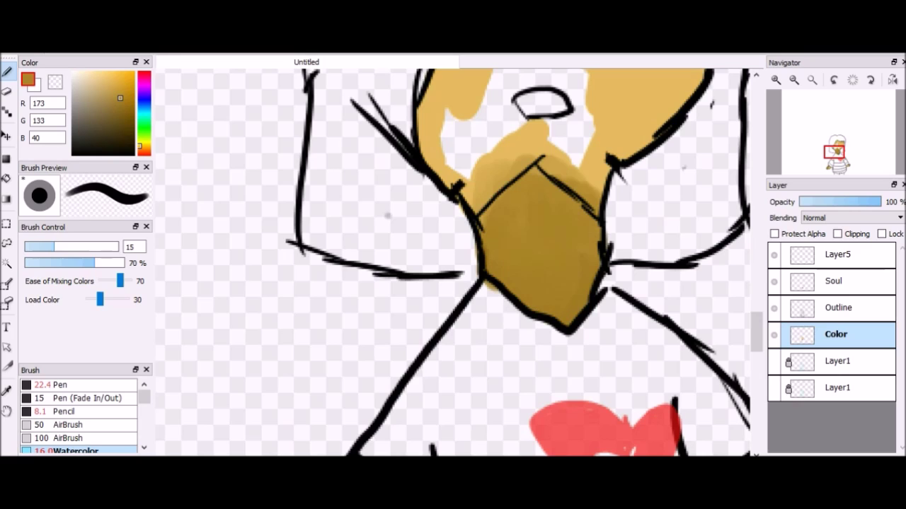
Smooth the neck shading with further watercolor strokes in a brown sampled from the neck.
{"action": "left_click", "coordinate": [588, 152], "text": "alt"}
{"action": "mouse_move", "coordinate": [587, 227]}
{"action": "left_mouse_down"}
{"action": "mouse_move", "coordinate": [584, 202]}
{"action": "mouse_move", "coordinate": [545, 181]}
{"action": "mouse_move", "coordinate": [509, 180]}
{"action": "left_mouse_up"}
{"action": "mouse_move", "coordinate": [513, 212]}
{"action": "left_mouse_down"}
{"action": "mouse_move", "coordinate": [538, 269]}
{"action": "mouse_move", "coordinate": [574, 305]}
{"action": "left_mouse_up"}
{"action": "key", "text": "ctrl+z"}
{"action": "left_click", "coordinate": [538, 241], "text": "alt"}
{"action": "left_click_drag", "start_coordinate": [516, 209], "coordinate": [558, 177]}
{"action": "left_click_drag", "start_coordinate": [587, 244], "coordinate": [580, 205]}
{"action": "left_click_drag", "start_coordinate": [513, 209], "coordinate": [509, 173]}
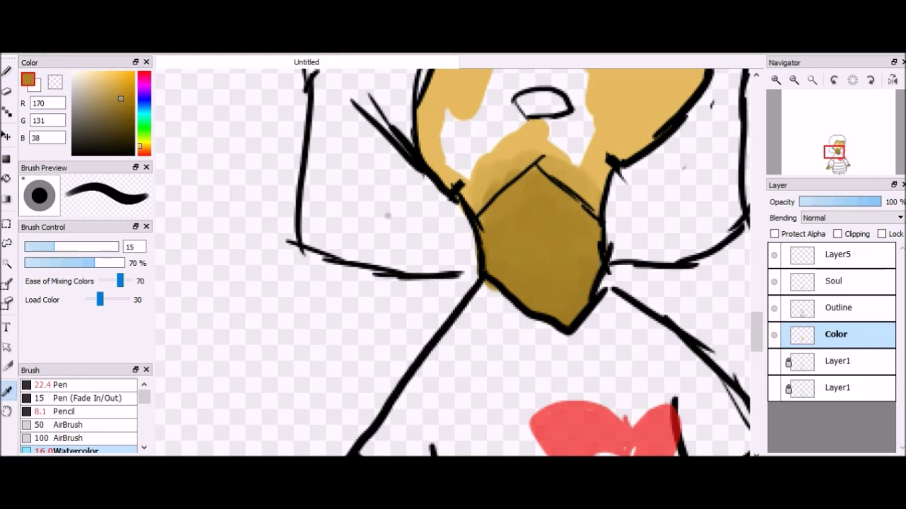
Cover the area between the mouth and chin line with the sampled face skin tone using the Pen.
{"action": "left_click", "coordinate": [52, 384]}
{"action": "left_click", "coordinate": [396, 212], "text": "alt"}
{"action": "left_click", "coordinate": [460, 142], "text": "alt"}
{"action": "mouse_move", "coordinate": [488, 121]}
{"action": "left_mouse_down"}
{"action": "mouse_move", "coordinate": [435, 176]}
{"action": "mouse_move", "coordinate": [584, 188]}
{"action": "left_mouse_up"}
Fill the rest of the face up to the hairline with skin tone (227, 186, 90) using the size 22 Pen.
{"action": "scroll", "coordinate": [453, 262], "scroll_direction": "up", "scroll_amount": 5}
{"action": "scroll", "coordinate": [78, 418], "scroll_direction": "down", "scroll_amount": 2}
{"action": "scroll", "coordinate": [78, 417], "scroll_direction": "down", "scroll_amount": 5}
{"action": "scroll", "coordinate": [78, 417], "scroll_direction": "up", "scroll_amount": 8}
{"action": "left_click_drag", "start_coordinate": [541, 212], "coordinate": [559, 354]}
{"action": "left_click_drag", "start_coordinate": [506, 276], "coordinate": [577, 385]}
{"action": "mouse_move", "coordinate": [509, 219]}
{"action": "left_mouse_down"}
{"action": "mouse_move", "coordinate": [470, 283]}
{"action": "mouse_move", "coordinate": [428, 404]}
{"action": "left_mouse_up"}
{"action": "mouse_move", "coordinate": [595, 276]}
{"action": "left_mouse_down"}
{"action": "mouse_move", "coordinate": [602, 372]}
{"action": "mouse_move", "coordinate": [598, 347]}
{"action": "left_mouse_up"}
{"action": "left_click", "coordinate": [588, 297], "text": "alt"}
{"action": "left_click_drag", "start_coordinate": [563, 290], "coordinate": [566, 424]}
{"action": "left_click_drag", "start_coordinate": [552, 209], "coordinate": [534, 322]}
{"action": "left_click_drag", "start_coordinate": [510, 212], "coordinate": [460, 354]}
{"action": "mouse_move", "coordinate": [488, 311]}
{"action": "left_mouse_down"}
{"action": "mouse_move", "coordinate": [559, 410]}
{"action": "mouse_move", "coordinate": [460, 375]}
{"action": "mouse_move", "coordinate": [495, 424]}
{"action": "left_mouse_up"}
{"action": "left_click_drag", "start_coordinate": [517, 397], "coordinate": [432, 318]}
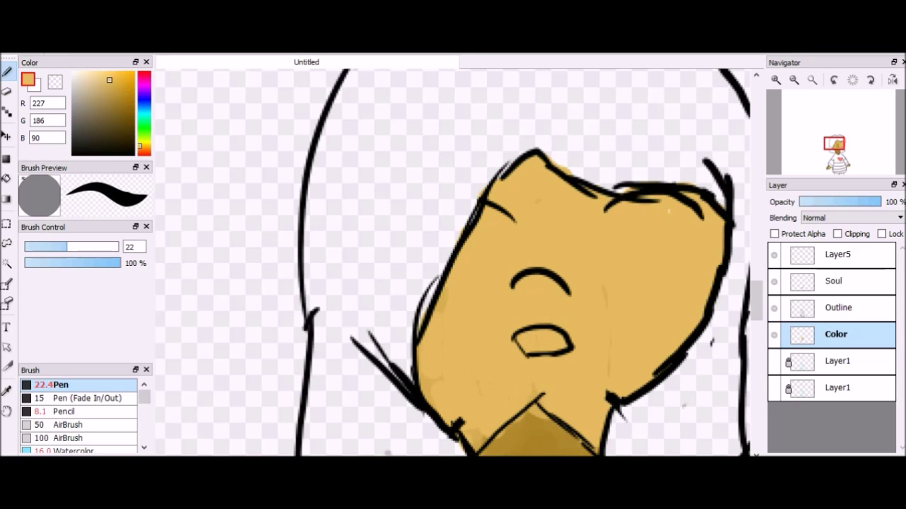
Soften the neck shading along the chin line and neck edges with the Blur brush at size 80.
{"action": "scroll", "coordinate": [452, 262], "scroll_direction": "down", "scroll_amount": 5}
{"action": "scroll", "coordinate": [453, 262], "scroll_direction": "up", "scroll_amount": 3}
{"action": "scroll", "coordinate": [453, 261], "scroll_direction": "down", "scroll_amount": 1}
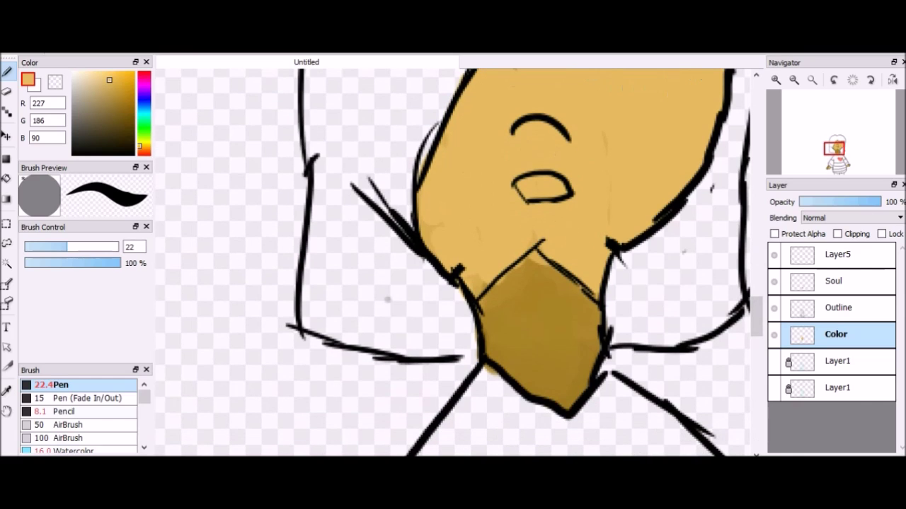
{"action": "scroll", "coordinate": [78, 417], "scroll_direction": "down", "scroll_amount": 2}
{"action": "left_click", "coordinate": [63, 410]}
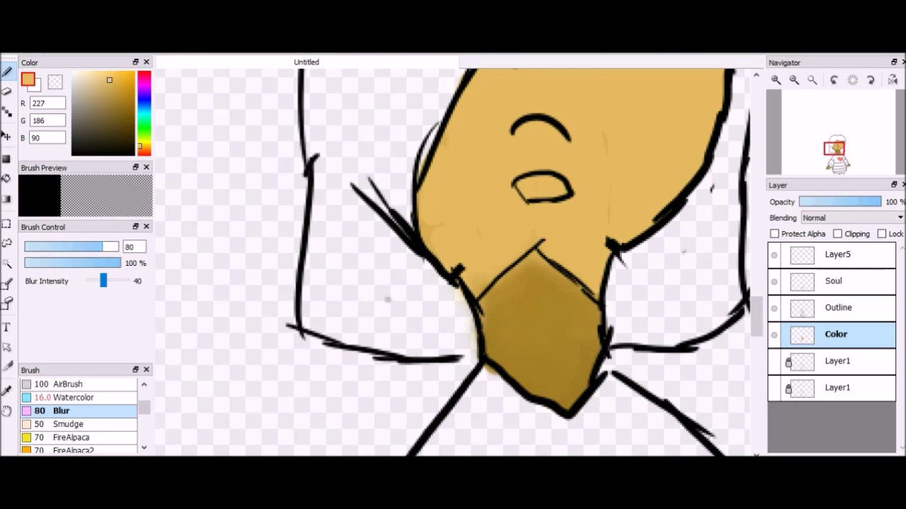
Sample the neck brown (169, 130, 38) and paint it over the neck top and chin line with the size 22 Pen.
{"action": "left_click", "coordinate": [538, 326], "text": "alt"}
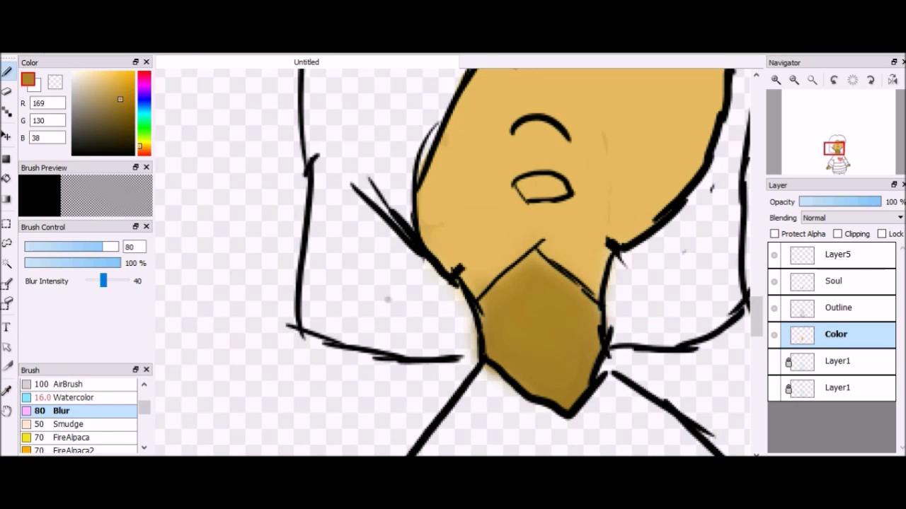
{"action": "left_click", "coordinate": [61, 384]}
{"action": "mouse_move", "coordinate": [453, 206]}
{"action": "left_mouse_down"}
{"action": "mouse_move", "coordinate": [537, 262]}
{"action": "mouse_move", "coordinate": [485, 287]}
{"action": "left_mouse_up"}
{"action": "scroll", "coordinate": [78, 418], "scroll_direction": "up", "scroll_amount": 3}
{"action": "left_click", "coordinate": [61, 384]}
{"action": "left_click_drag", "start_coordinate": [527, 237], "coordinate": [594, 290]}
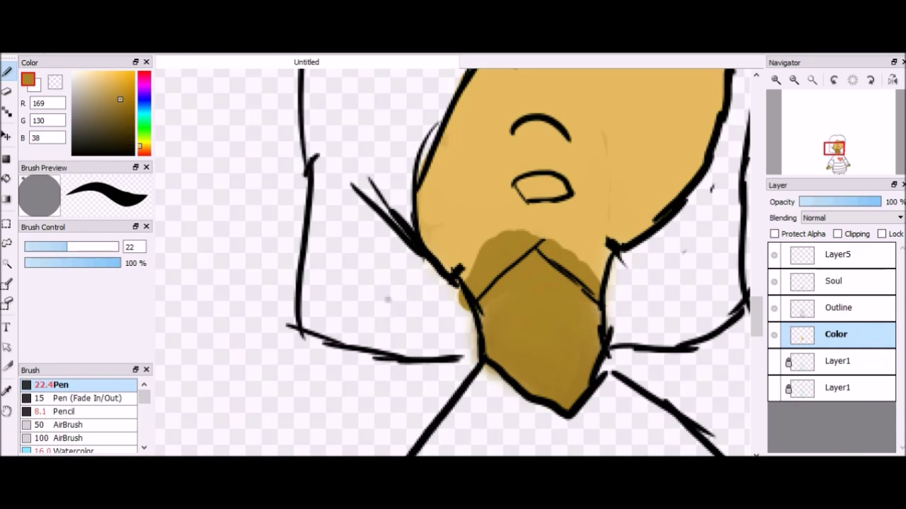
Blur the upper edge of the new brown shading across the chin.
{"action": "scroll", "coordinate": [78, 417], "scroll_direction": "down", "scroll_amount": 3}
{"action": "left_click", "coordinate": [61, 401]}
{"action": "left_click_drag", "start_coordinate": [459, 304], "coordinate": [559, 244]}
Repaint the face just above the chin line with skin tone (225, 184, 88) using the size 22 Pen.
{"action": "key", "text": "e"}
{"action": "key", "text": "alt"}
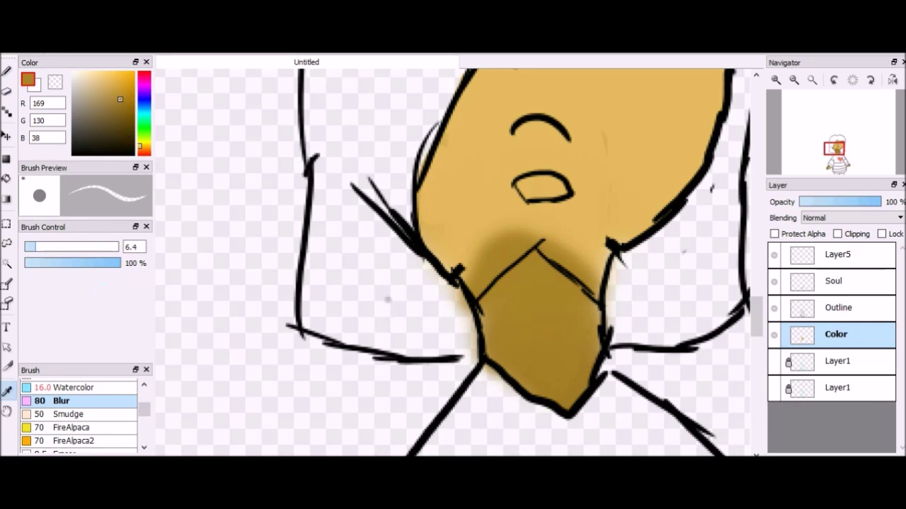
{"action": "key", "text": "b"}
{"action": "mouse_move", "coordinate": [470, 234]}
{"action": "left_mouse_down"}
{"action": "mouse_move", "coordinate": [577, 244]}
{"action": "mouse_move", "coordinate": [594, 276]}
{"action": "mouse_move", "coordinate": [495, 237]}
{"action": "left_mouse_up"}
{"action": "key", "text": "ctrl+z"}
{"action": "key", "text": "ctrl+z"}
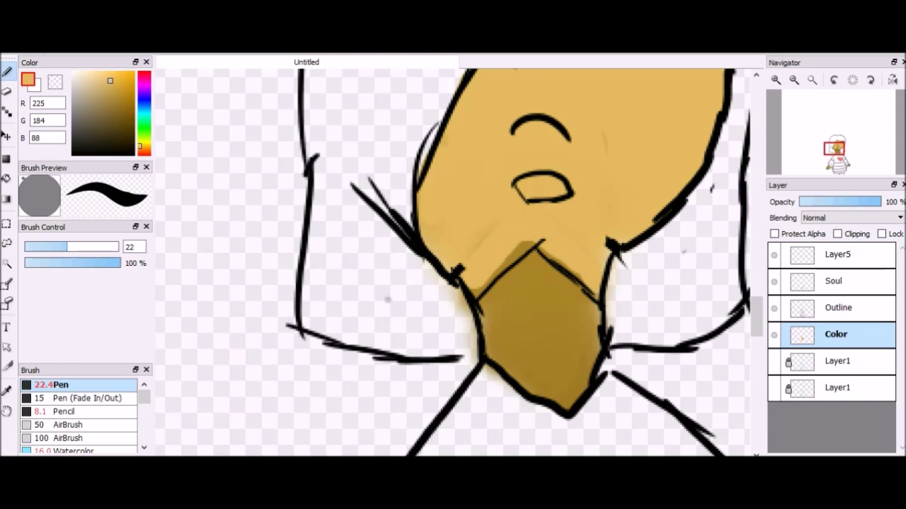
Blend the face and neck colours along the chin line with the Blur brush at size 80.
{"action": "scroll", "coordinate": [77, 416], "scroll_direction": "down", "scroll_amount": 4}
{"action": "scroll", "coordinate": [78, 416], "scroll_direction": "up", "scroll_amount": 2}
{"action": "scroll", "coordinate": [78, 416], "scroll_direction": "up", "scroll_amount": 1}
{"action": "left_click", "coordinate": [62, 394]}
{"action": "left_click_drag", "start_coordinate": [481, 255], "coordinate": [580, 276]}
Try to paint the hair beside the face dark brown with the size 22 Pen.
{"action": "scroll", "coordinate": [453, 262], "scroll_direction": "up", "scroll_amount": 5}
{"action": "scroll", "coordinate": [452, 262], "scroll_direction": "down", "scroll_amount": 5}
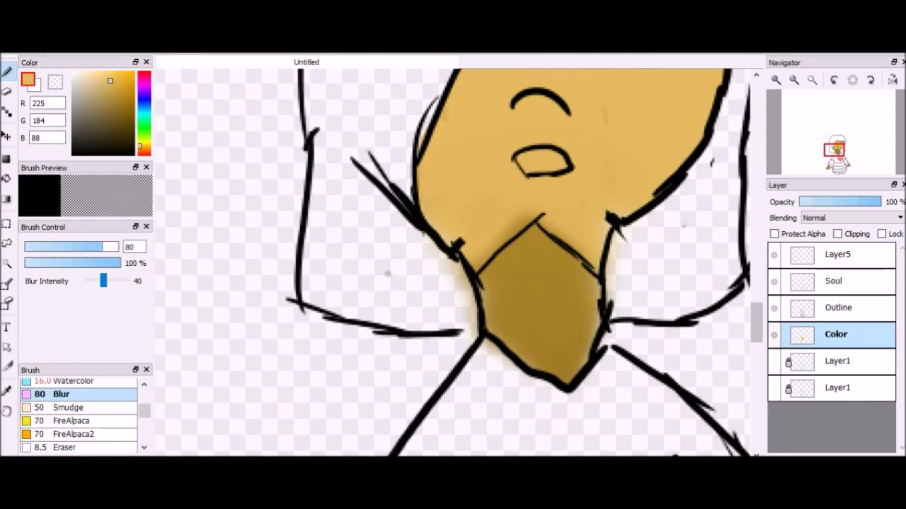
{"action": "scroll", "coordinate": [77, 416], "scroll_direction": "up", "scroll_amount": 3}
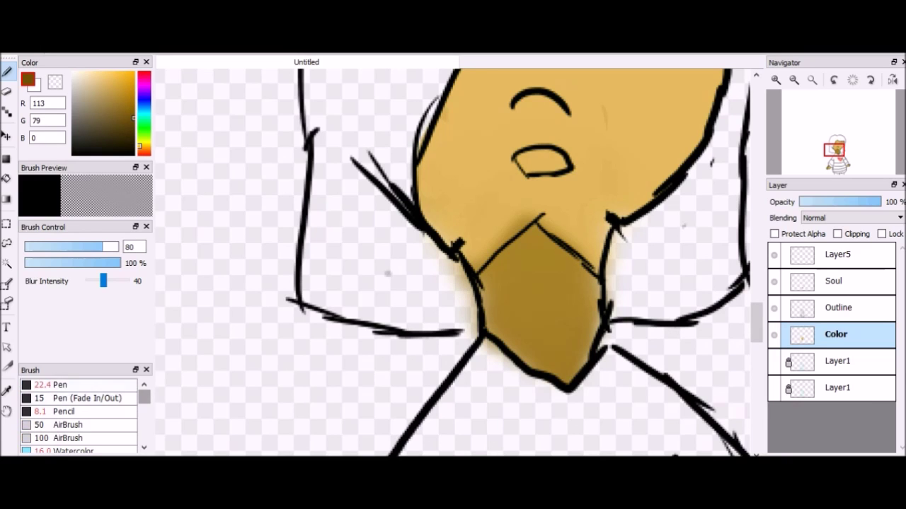
{"action": "left_click", "coordinate": [62, 385]}
{"action": "left_click_drag", "start_coordinate": [338, 225], "coordinate": [414, 300]}
{"action": "mouse_move", "coordinate": [339, 226]}
{"action": "left_mouse_down"}
{"action": "mouse_move", "coordinate": [453, 326]}
{"action": "mouse_move", "coordinate": [467, 283]}
{"action": "mouse_move", "coordinate": [333, 212]}
{"action": "mouse_move", "coordinate": [432, 247]}
{"action": "left_mouse_up"}
{"action": "mouse_move", "coordinate": [383, 318]}
{"action": "left_mouse_down"}
{"action": "mouse_move", "coordinate": [308, 205]}
{"action": "mouse_move", "coordinate": [396, 213]}
{"action": "left_mouse_up"}
{"action": "key", "text": "ctrl+z"}
{"action": "key", "text": "ctrl+z"}
{"action": "key", "text": "ctrl+z"}
{"action": "key", "text": "ctrl+z"}
Try to outline the hair area around the face and neck with the lasso selection.
{"action": "key", "text": "l"}
{"action": "mouse_move", "coordinate": [409, 258]}
{"action": "left_mouse_down"}
{"action": "mouse_move", "coordinate": [397, 302]}
{"action": "mouse_move", "coordinate": [414, 256]}
{"action": "mouse_move", "coordinate": [386, 290]}
{"action": "left_mouse_up"}
{"action": "key", "text": "b"}
{"action": "key", "text": "ctrl+z"}
{"action": "key", "text": "ctrl+d"}
{"action": "key", "text": "l"}
{"action": "scroll", "coordinate": [452, 283], "scroll_direction": "down", "scroll_amount": 4}
{"action": "scroll", "coordinate": [435, 311], "scroll_direction": "up", "scroll_amount": 3}
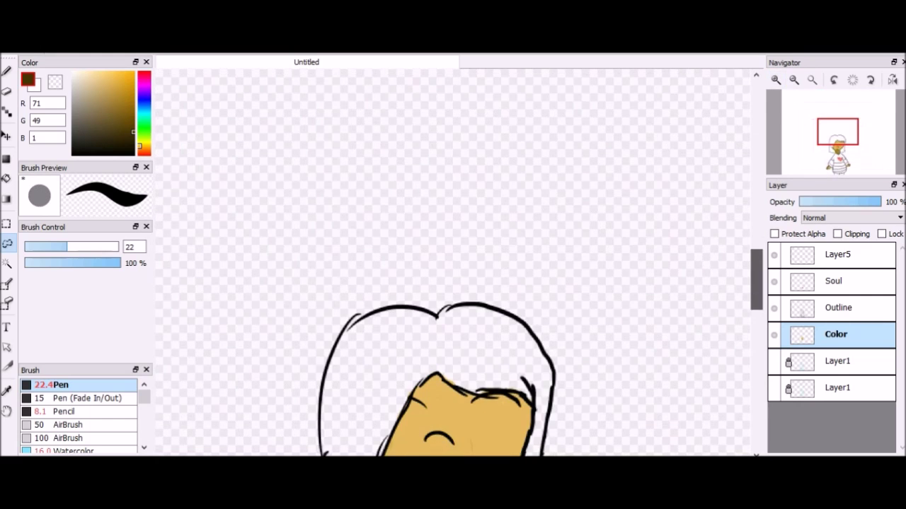
{"action": "scroll", "coordinate": [452, 283], "scroll_direction": "down", "scroll_amount": 3}
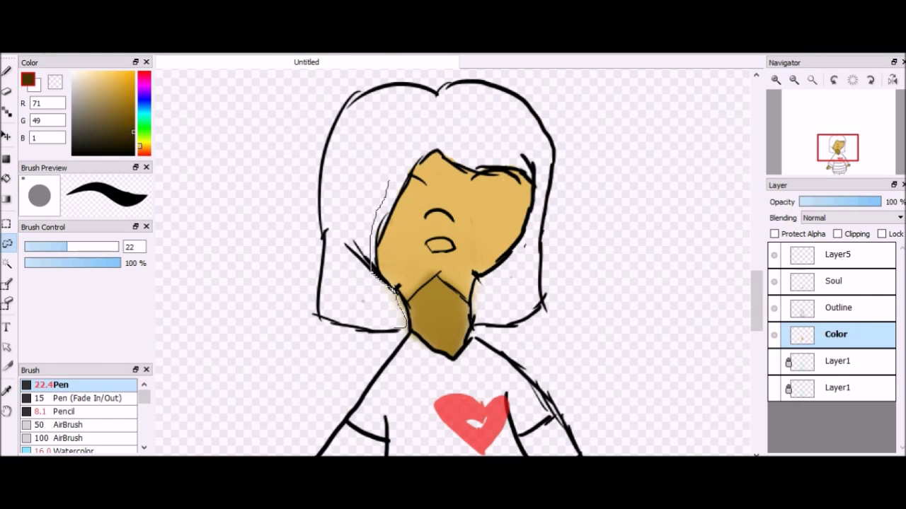
{"action": "key", "text": "ctrl+d"}
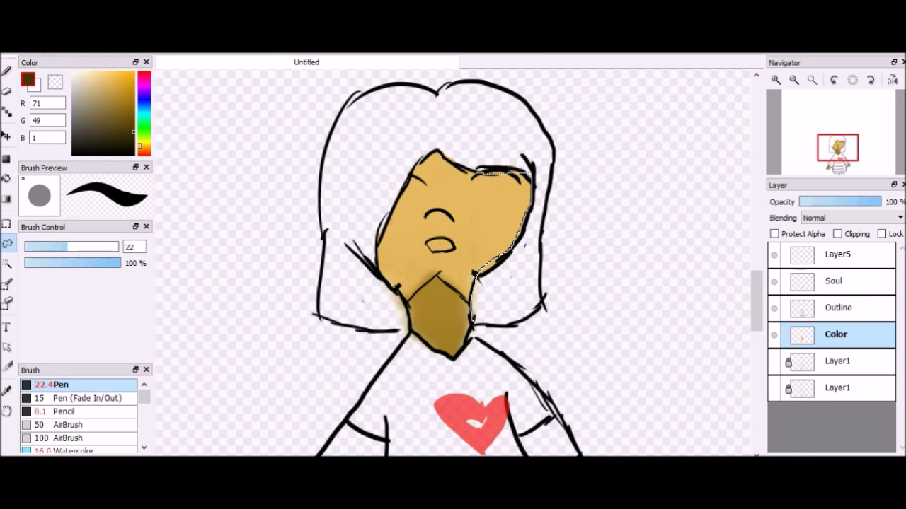
{"action": "mouse_move", "coordinate": [329, 345]}
{"action": "left_mouse_down"}
{"action": "mouse_move", "coordinate": [402, 73]}
{"action": "mouse_move", "coordinate": [604, 297]}
{"action": "mouse_move", "coordinate": [538, 340]}
{"action": "left_mouse_up"}
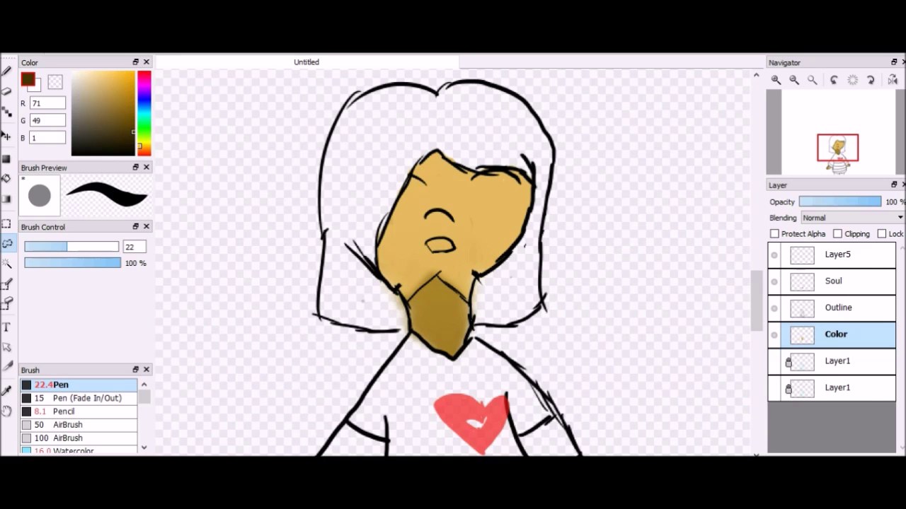
{"action": "key", "text": "v"}
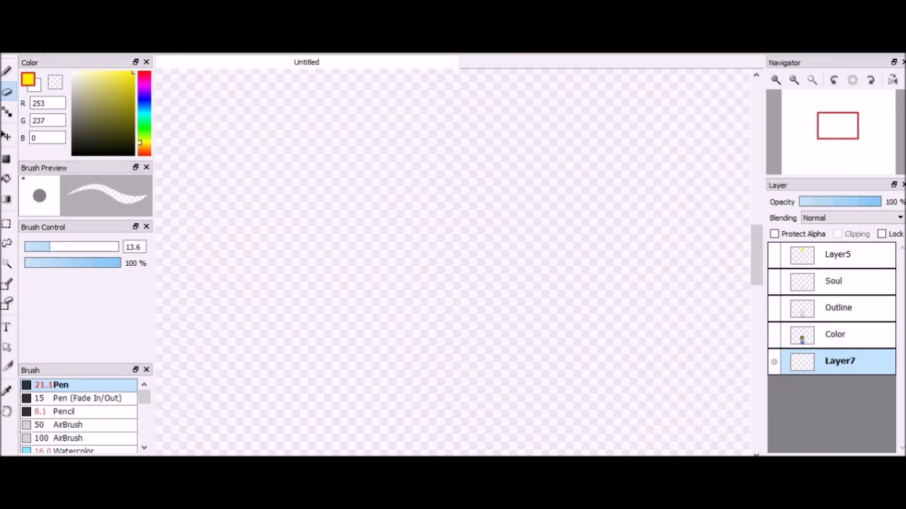
{"action": "key", "text": "ctrl+minus"}
{"action": "key", "text": "ctrl+minus"}
{"action": "key", "text": "ctrl+minus"}
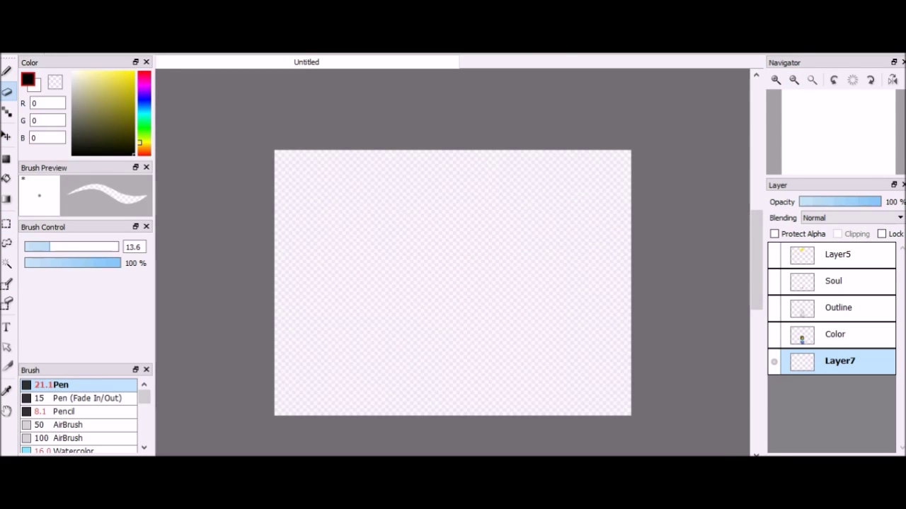
{"action": "key", "text": "b"}
{"action": "left_click_drag", "start_coordinate": [332, 162], "coordinate": [312, 290]}
{"action": "key", "text": "ctrl+z"}
{"action": "left_click_drag", "start_coordinate": [309, 247], "coordinate": [425, 347]}
{"action": "key", "text": "ctrl+z"}
{"action": "key", "text": "ctrl+z"}
{"action": "left_click_drag", "start_coordinate": [344, 314], "coordinate": [471, 243]}
{"action": "key", "text": "ctrl+z"}
{"action": "left_click_drag", "start_coordinate": [401, 217], "coordinate": [453, 291]}
{"action": "key", "text": "ctrl+z"}
{"action": "left_click_drag", "start_coordinate": [303, 172], "coordinate": [315, 245]}
{"action": "left_click_drag", "start_coordinate": [361, 201], "coordinate": [419, 212]}
{"action": "mouse_move", "coordinate": [432, 202]}
{"action": "left_mouse_down"}
{"action": "mouse_move", "coordinate": [479, 170]}
{"action": "mouse_move", "coordinate": [446, 226]}
{"action": "left_mouse_up"}
{"action": "key", "text": "ctrl+z"}
{"action": "key", "text": "ctrl+z"}
{"action": "mouse_move", "coordinate": [478, 179]}
{"action": "left_mouse_down"}
{"action": "mouse_move", "coordinate": [482, 221]}
{"action": "mouse_move", "coordinate": [492, 212]}
{"action": "left_mouse_up"}
{"action": "key", "text": "ctrl+z"}
{"action": "left_click_drag", "start_coordinate": [507, 186], "coordinate": [495, 216]}
{"action": "key", "text": "ctrl+z"}
{"action": "left_click_drag", "start_coordinate": [403, 274], "coordinate": [406, 305]}
{"action": "left_click_drag", "start_coordinate": [399, 338], "coordinate": [444, 348]}
{"action": "key", "text": "ctrl+z"}
{"action": "key", "text": "ctrl+z"}
{"action": "key", "text": "ctrl+z"}
{"action": "key", "text": "ctrl+z"}
{"action": "key", "text": "ctrl+z"}
{"action": "key", "text": "ctrl+z"}
{"action": "key", "text": "ctrl+z"}
{"action": "key", "text": "ctrl+z"}
{"action": "key", "text": "ctrl+z"}
{"action": "key", "text": "ctrl+z"}
{"action": "key", "text": "ctrl+z"}
Handwrite "I Can't spell.." across the canvas in black on Layer7 with the size 21 Pen.
{"action": "left_click_drag", "start_coordinate": [282, 191], "coordinate": [362, 255]}
{"action": "left_click_drag", "start_coordinate": [471, 191], "coordinate": [472, 247]}
{"action": "mouse_move", "coordinate": [495, 223]}
{"action": "left_mouse_down"}
{"action": "mouse_move", "coordinate": [545, 208]}
{"action": "mouse_move", "coordinate": [591, 242]}
{"action": "left_mouse_up"}
{"action": "left_click_drag", "start_coordinate": [354, 317], "coordinate": [345, 353]}
{"action": "mouse_move", "coordinate": [368, 327]}
{"action": "left_mouse_down"}
{"action": "mouse_move", "coordinate": [377, 364]}
{"action": "mouse_move", "coordinate": [411, 354]}
{"action": "left_mouse_up"}
{"action": "left_click_drag", "start_coordinate": [423, 304], "coordinate": [426, 355]}
{"action": "left_click_drag", "start_coordinate": [435, 311], "coordinate": [437, 357]}
{"action": "left_click", "coordinate": [463, 346]}
{"action": "left_click", "coordinate": [483, 345]}
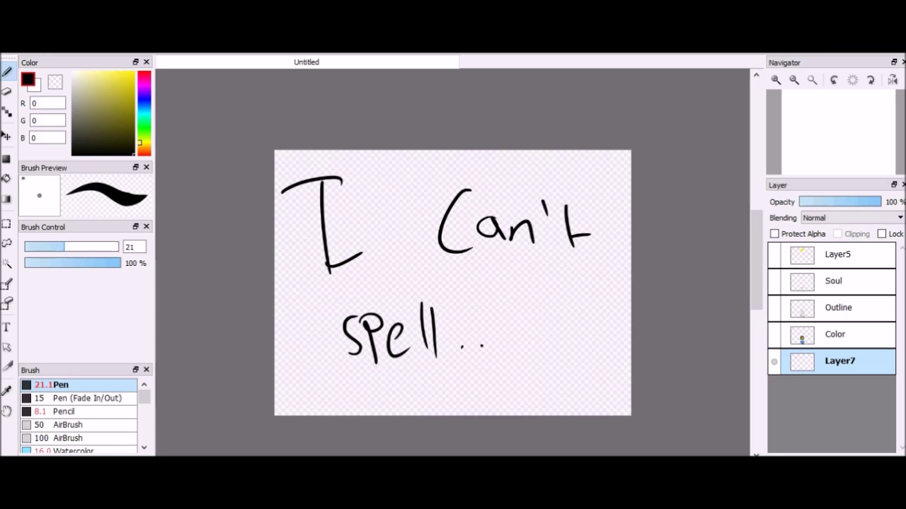
Undo all the handwritten strokes on Layer7.
{"action": "key", "text": "ctrl+z"}
{"action": "key", "text": "ctrl+z"}
{"action": "key", "text": "ctrl+z"}
{"action": "key", "text": "ctrl+z"}
{"action": "key", "text": "ctrl+z"}
{"action": "key", "text": "ctrl+z"}
{"action": "key", "text": "ctrl+z"}
{"action": "key", "text": "ctrl+z"}
{"action": "key", "text": "ctrl+z"}
{"action": "key", "text": "ctrl+z"}
{"action": "key", "text": "ctrl+z"}
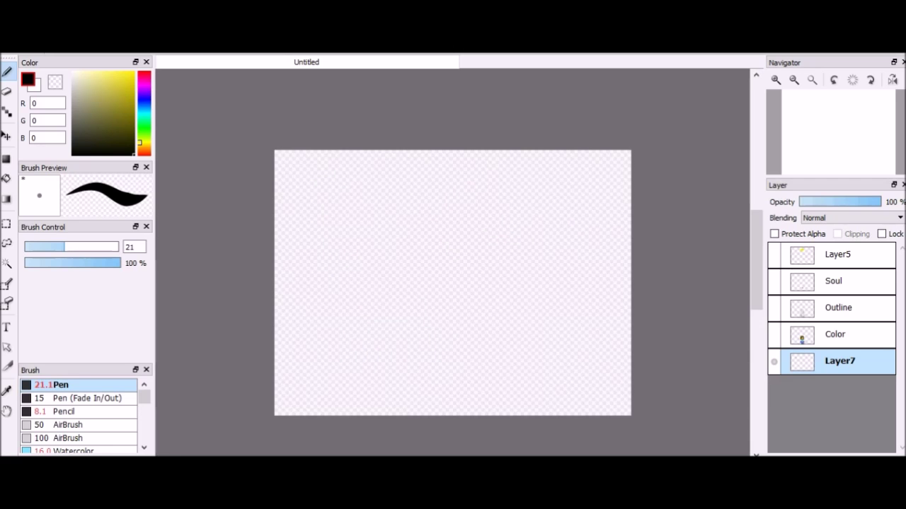
Test the size 50 and size 100 AirBrush on Layer7 at several opacities, undoing each black stroke.
{"action": "left_click", "coordinate": [67, 425]}
{"action": "left_click_drag", "start_coordinate": [389, 357], "coordinate": [459, 279]}
{"action": "key", "text": "ctrl+z"}
{"action": "left_click", "coordinate": [67, 438]}
{"action": "left_click_drag", "start_coordinate": [354, 298], "coordinate": [368, 332]}
{"action": "key", "text": "ctrl+z"}
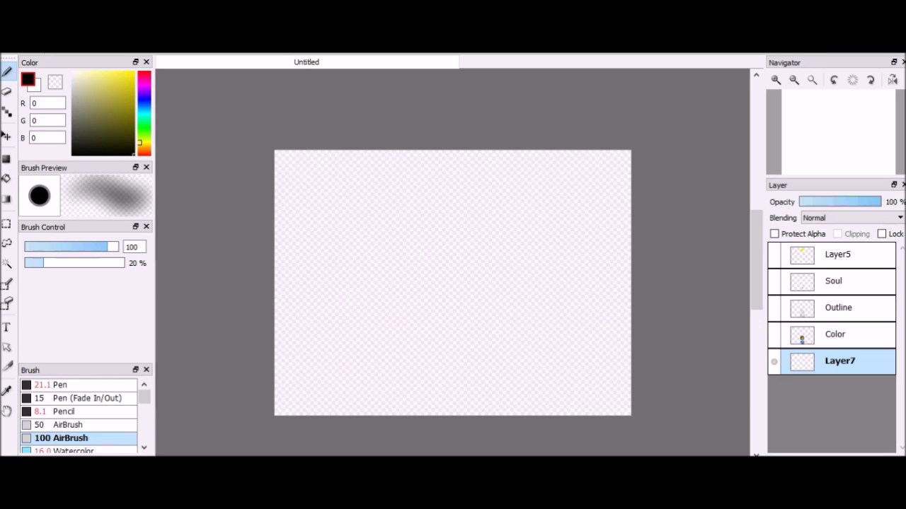
{"action": "left_click", "coordinate": [122, 262]}
{"action": "left_click_drag", "start_coordinate": [320, 305], "coordinate": [530, 344]}
{"action": "key", "text": "ctrl+z"}
{"action": "left_click", "coordinate": [39, 262]}
{"action": "left_click_drag", "start_coordinate": [425, 240], "coordinate": [410, 283]}
{"action": "key", "text": "ctrl+z"}
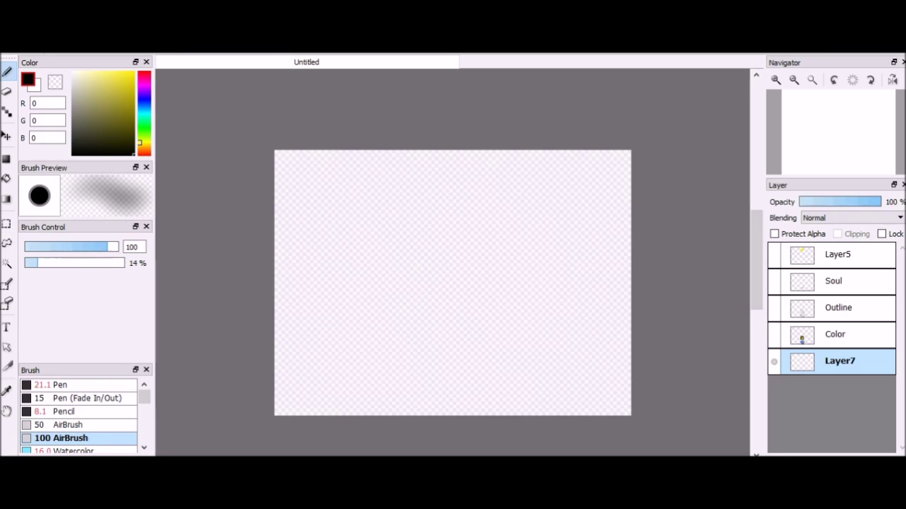
Paint the lower part of Layer7 yellow (241, 225, 0) with the Watercolor brush at size 138.
{"action": "scroll", "coordinate": [78, 418], "scroll_direction": "down", "scroll_amount": 1}
{"action": "left_click", "coordinate": [68, 441]}
{"action": "left_click", "coordinate": [117, 247]}
{"action": "mouse_move", "coordinate": [348, 230]}
{"action": "left_mouse_down"}
{"action": "mouse_move", "coordinate": [424, 368]}
{"action": "mouse_move", "coordinate": [467, 213]}
{"action": "left_mouse_up"}
{"action": "key", "text": "ctrl+z"}
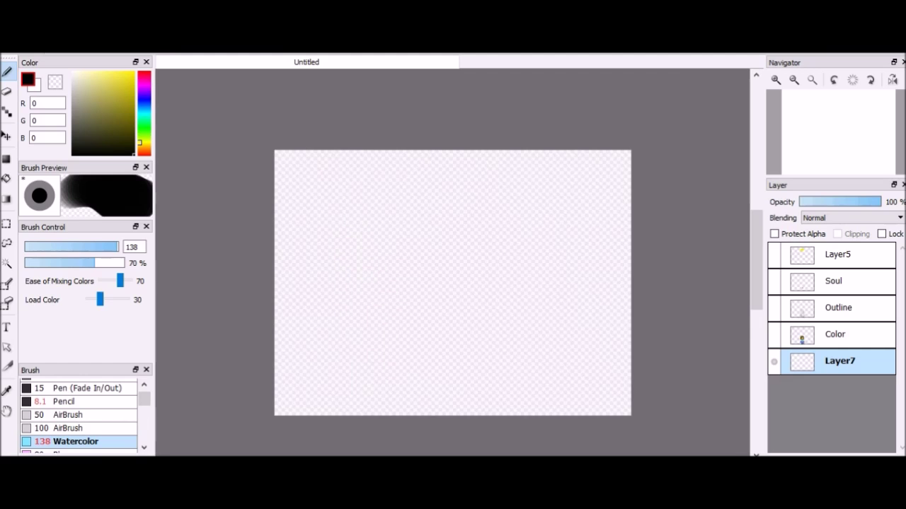
{"action": "left_click", "coordinate": [133, 75]}
{"action": "left_click_drag", "start_coordinate": [275, 313], "coordinate": [363, 370]}
{"action": "key", "text": "ctrl+z"}
{"action": "mouse_move", "coordinate": [275, 344]}
{"action": "left_mouse_down"}
{"action": "mouse_move", "coordinate": [606, 382]}
{"action": "mouse_move", "coordinate": [505, 403]}
{"action": "mouse_move", "coordinate": [322, 411]}
{"action": "mouse_move", "coordinate": [283, 370]}
{"action": "mouse_move", "coordinate": [481, 343]}
{"action": "mouse_move", "coordinate": [630, 343]}
{"action": "left_mouse_up"}
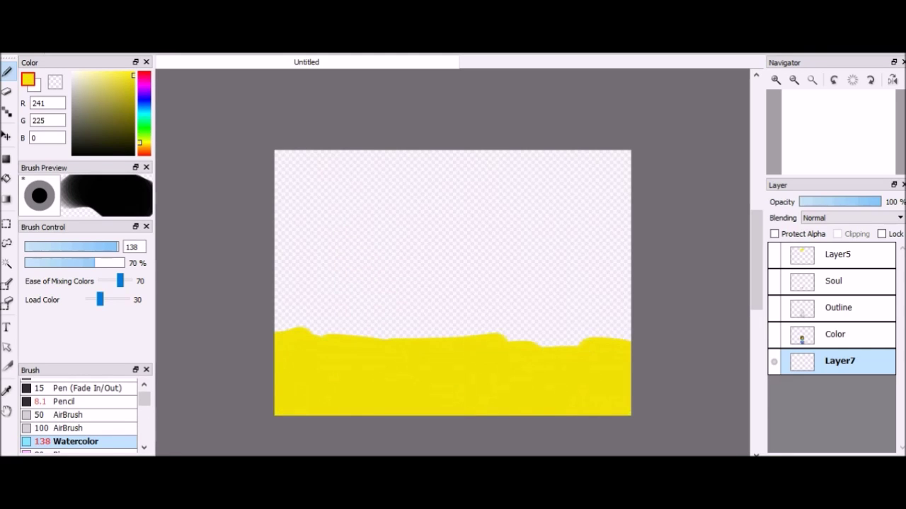
Fill the area above the yellow ground with black Watercolor strokes, blending them into the yellow edge.
{"action": "left_click", "coordinate": [122, 125]}
{"action": "left_click", "coordinate": [99, 154]}
{"action": "left_click_drag", "start_coordinate": [277, 357], "coordinate": [380, 238]}
{"action": "left_click_drag", "start_coordinate": [283, 297], "coordinate": [361, 151]}
{"action": "left_click_drag", "start_coordinate": [333, 297], "coordinate": [470, 184]}
{"action": "mouse_move", "coordinate": [545, 334]}
{"action": "left_mouse_down"}
{"action": "mouse_move", "coordinate": [630, 338]}
{"action": "mouse_move", "coordinate": [347, 318]}
{"action": "left_mouse_up"}
{"action": "mouse_move", "coordinate": [361, 341]}
{"action": "left_mouse_down"}
{"action": "mouse_move", "coordinate": [453, 333]}
{"action": "mouse_move", "coordinate": [297, 191]}
{"action": "mouse_move", "coordinate": [283, 156]}
{"action": "mouse_move", "coordinate": [537, 298]}
{"action": "mouse_move", "coordinate": [623, 333]}
{"action": "mouse_move", "coordinate": [605, 152]}
{"action": "mouse_move", "coordinate": [584, 267]}
{"action": "left_mouse_up"}
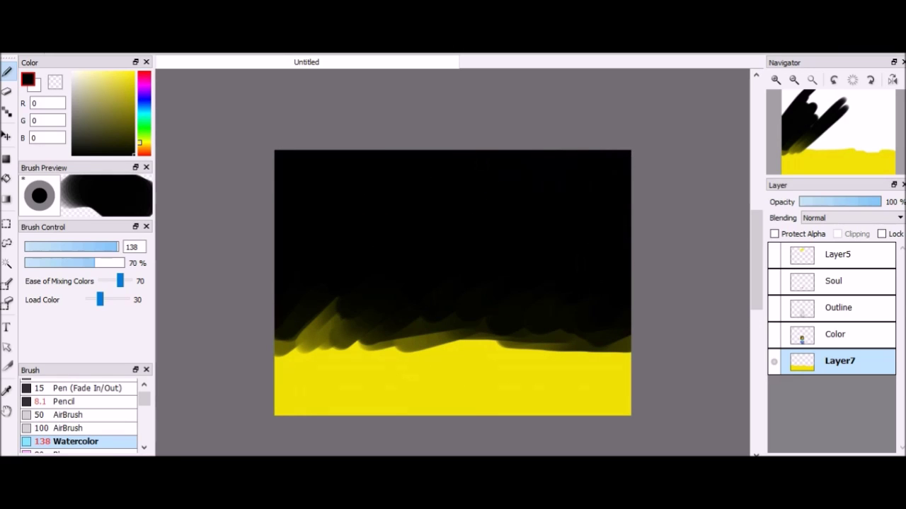
Paint a yellow transition band along the edge between ground and black sky and try the Blur brush.
{"action": "left_click", "coordinate": [319, 382], "text": "alt"}
{"action": "mouse_move", "coordinate": [283, 347]}
{"action": "left_mouse_down"}
{"action": "mouse_move", "coordinate": [354, 336]}
{"action": "mouse_move", "coordinate": [626, 357]}
{"action": "mouse_move", "coordinate": [276, 333]}
{"action": "left_mouse_up"}
{"action": "scroll", "coordinate": [77, 417], "scroll_direction": "down", "scroll_amount": 3}
{"action": "left_click", "coordinate": [61, 408]}
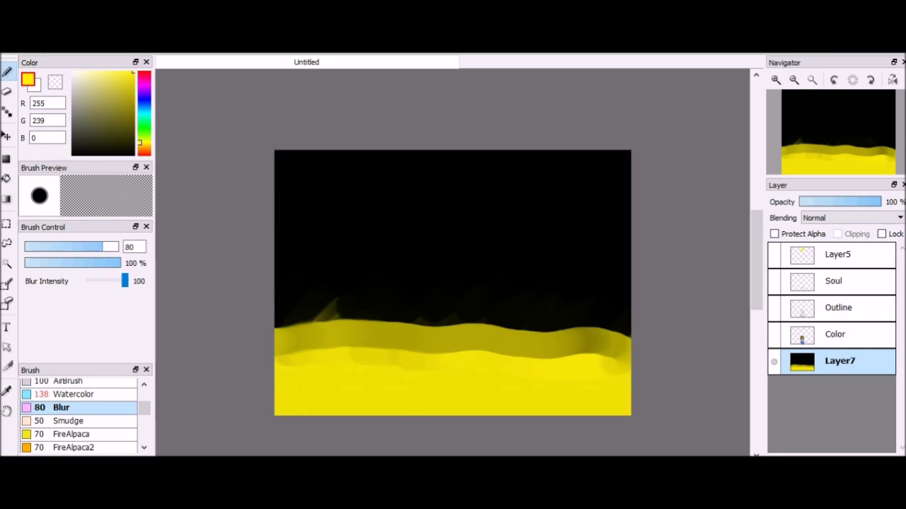
{"action": "mouse_move", "coordinate": [452, 264]}
{"action": "left_mouse_down"}
{"action": "mouse_move", "coordinate": [488, 258]}
{"action": "mouse_move", "coordinate": [450, 262]}
{"action": "left_mouse_up"}
Rework the yellow and black transition with short yellow Watercolor strokes across the whole canvas width.
{"action": "left_click", "coordinate": [70, 394]}
{"action": "mouse_move", "coordinate": [283, 340]}
{"action": "left_mouse_down"}
{"action": "mouse_move", "coordinate": [623, 340]}
{"action": "mouse_move", "coordinate": [396, 318]}
{"action": "mouse_move", "coordinate": [371, 219]}
{"action": "mouse_move", "coordinate": [410, 269]}
{"action": "mouse_move", "coordinate": [495, 253]}
{"action": "left_mouse_up"}
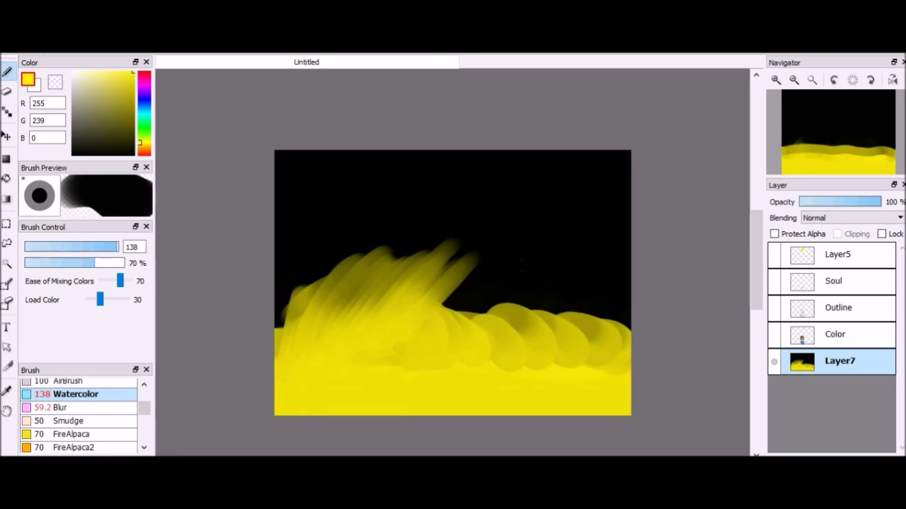
{"action": "key", "text": "ctrl+z"}
{"action": "key", "text": "ctrl+z"}
{"action": "mouse_move", "coordinate": [283, 340]}
{"action": "left_mouse_down"}
{"action": "mouse_move", "coordinate": [297, 311]}
{"action": "mouse_move", "coordinate": [548, 332]}
{"action": "mouse_move", "coordinate": [626, 329]}
{"action": "left_mouse_up"}
Try to blend the yellow and black transition with the Smudge brush at size 150.
{"action": "left_click", "coordinate": [60, 408]}
{"action": "left_click", "coordinate": [68, 421]}
{"action": "left_click_drag", "start_coordinate": [283, 283], "coordinate": [326, 357]}
{"action": "left_click_drag", "start_coordinate": [71, 246], "coordinate": [118, 246]}
{"action": "left_click_drag", "start_coordinate": [329, 293], "coordinate": [400, 304]}
{"action": "mouse_move", "coordinate": [280, 301]}
{"action": "left_mouse_down"}
{"action": "mouse_move", "coordinate": [353, 319]}
{"action": "mouse_move", "coordinate": [495, 315]}
{"action": "mouse_move", "coordinate": [559, 353]}
{"action": "left_mouse_up"}
{"action": "key", "text": "ctrl+z"}
{"action": "key", "text": "ctrl+z"}
{"action": "key", "text": "ctrl+z"}
{"action": "key", "text": "ctrl+z"}
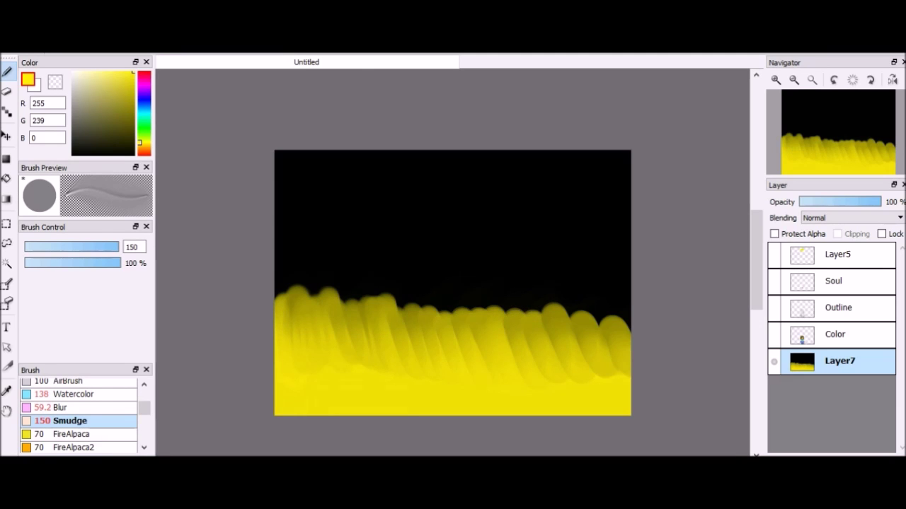
Test the FireAlpaca and FireAlpaca2 brushes on the background and look through the Fluffy and Blur brushes.
{"action": "left_click", "coordinate": [70, 434]}
{"action": "left_click_drag", "start_coordinate": [318, 244], "coordinate": [339, 315]}
{"action": "key", "text": "ctrl+z"}
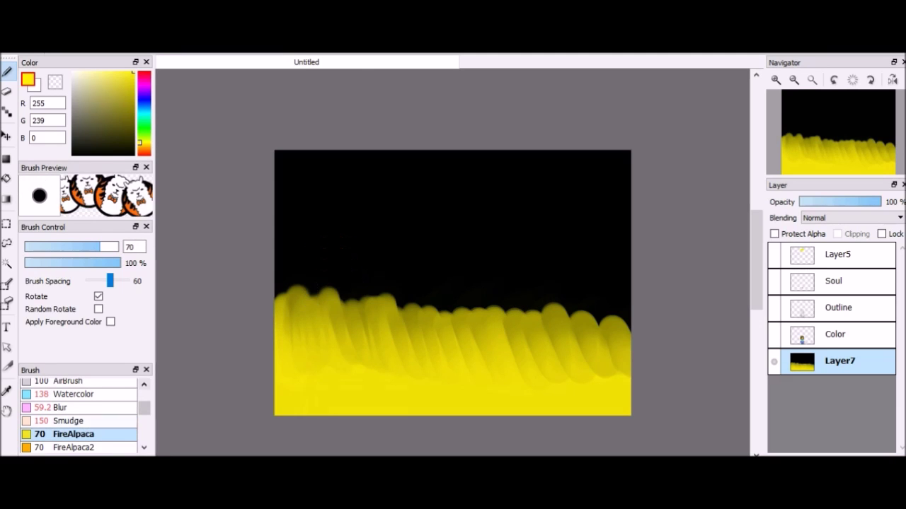
{"action": "left_click", "coordinate": [73, 447]}
{"action": "left_click_drag", "start_coordinate": [343, 247], "coordinate": [340, 347]}
{"action": "key", "text": "ctrl+z"}
{"action": "scroll", "coordinate": [78, 418], "scroll_direction": "down", "scroll_amount": 2}
{"action": "left_click", "coordinate": [65, 403]}
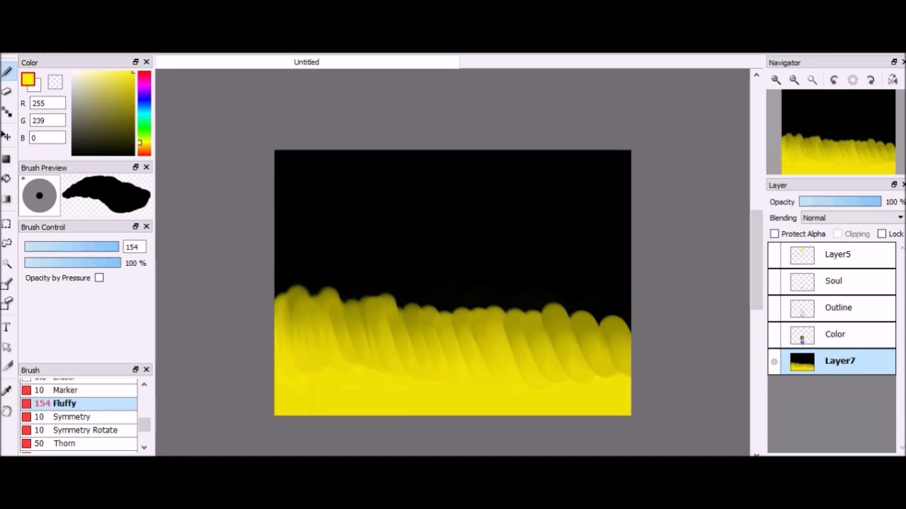
{"action": "scroll", "coordinate": [78, 418], "scroll_direction": "up", "scroll_amount": 3}
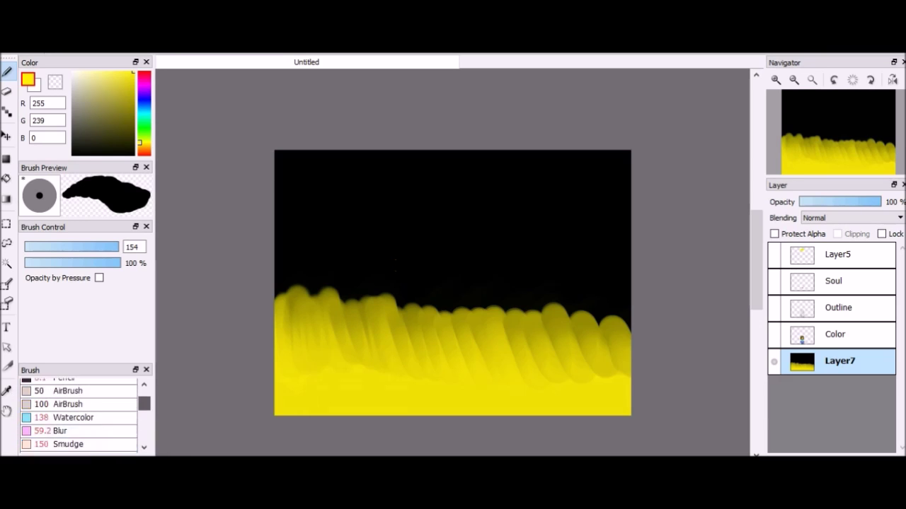
{"action": "left_click", "coordinate": [70, 435]}
{"action": "scroll", "coordinate": [78, 418], "scroll_direction": "down", "scroll_amount": 1}
{"action": "left_click", "coordinate": [60, 423]}
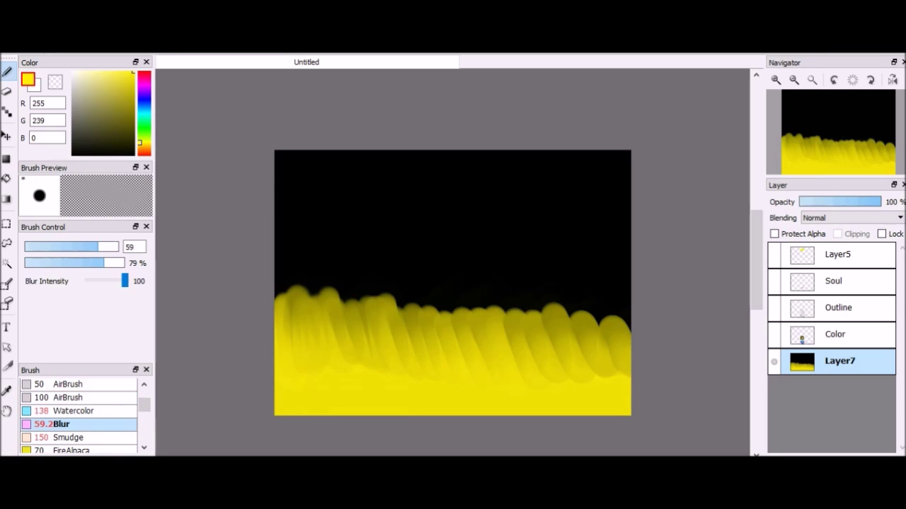
Clear the whole yellow and black painting from Layer7 and remove the selection.
{"action": "left_click", "coordinate": [8, 263]}
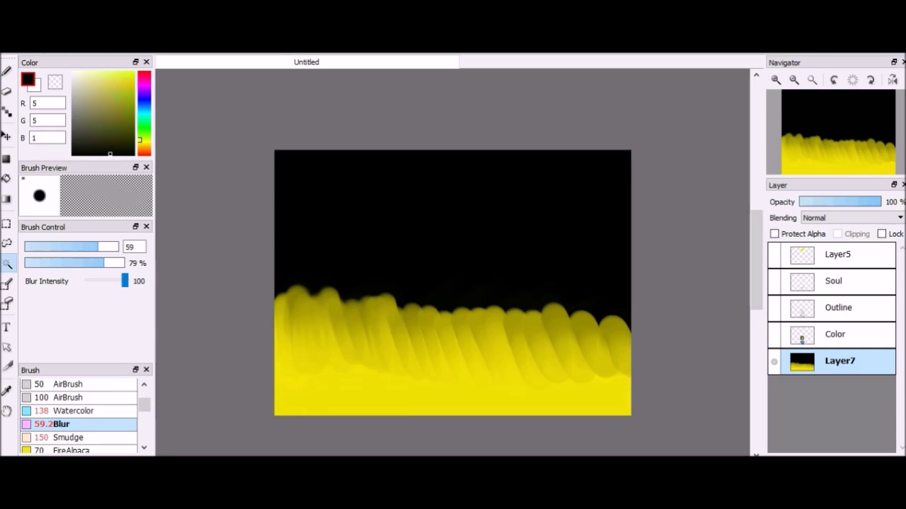
{"action": "key", "text": "ctrl+i"}
{"action": "key", "text": "ctrl+d"}
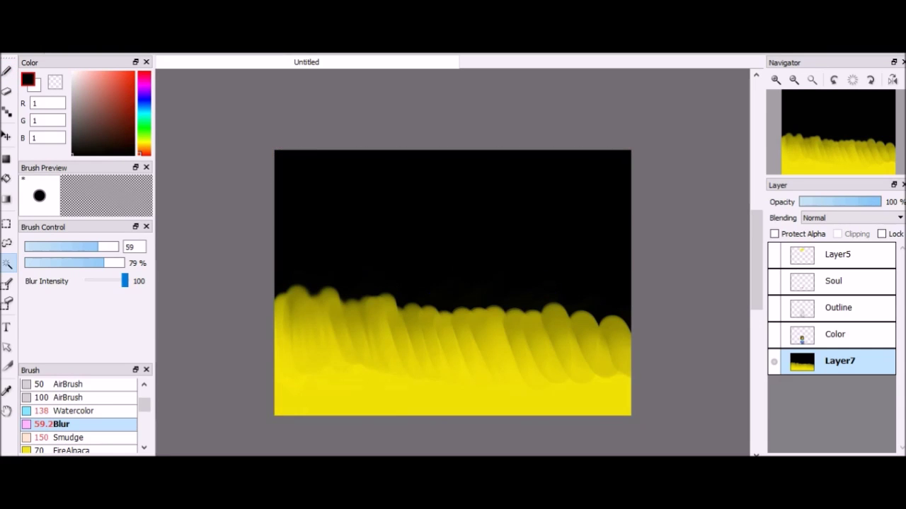
{"action": "key", "text": "m"}
{"action": "key", "text": "ctrl+a"}
{"action": "key", "text": "Delete"}
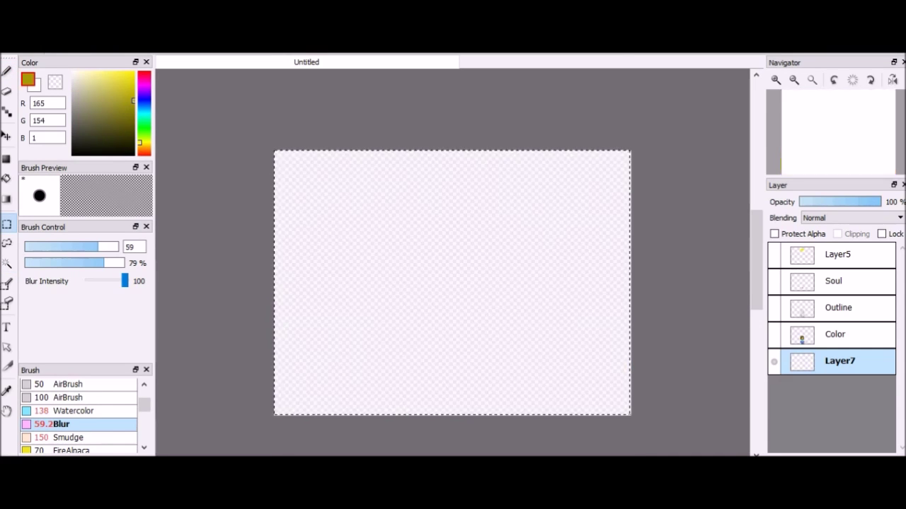
{"action": "key", "text": "ctrl+d"}
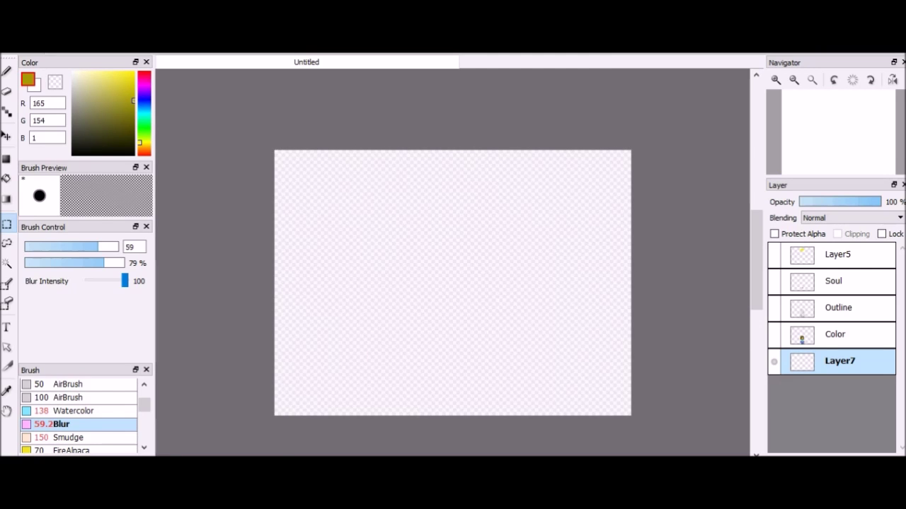
Try yellow (255, 239, 11) Watercolor strokes on the empty Layer7 and clear them.
{"action": "left_click_drag", "start_coordinate": [316, 314], "coordinate": [334, 325]}
{"action": "key", "text": "b"}
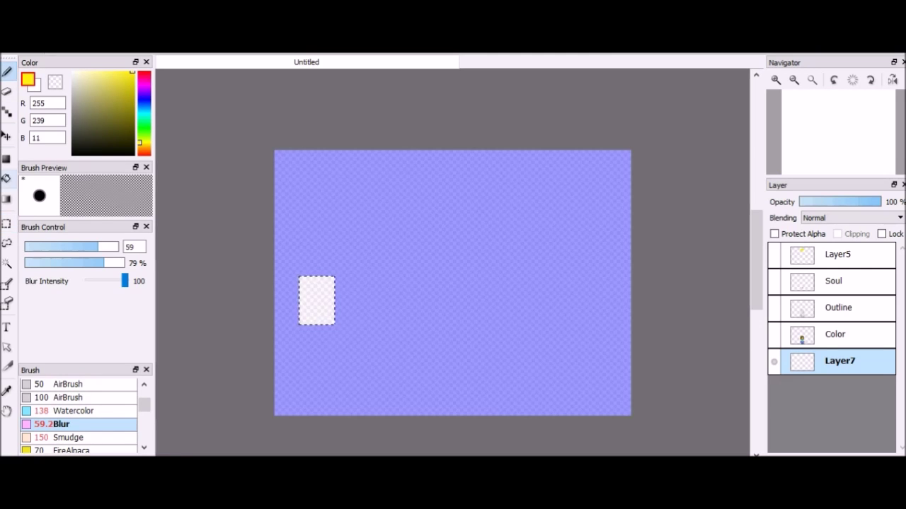
{"action": "key", "text": "ctrl+d"}
{"action": "left_click", "coordinate": [71, 410]}
{"action": "left_click_drag", "start_coordinate": [340, 254], "coordinate": [368, 318]}
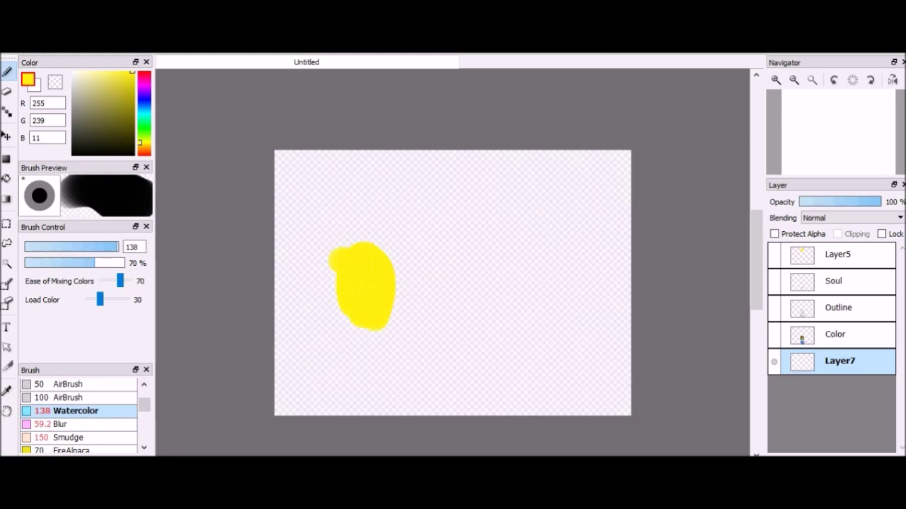
{"action": "key", "text": "Delete"}
{"action": "left_click_drag", "start_coordinate": [299, 313], "coordinate": [562, 382]}
{"action": "left_click", "coordinate": [60, 424]}
{"action": "key", "text": "Delete"}
Paint the lower third of Layer7 yellow and everything above it black with the Pen at size 313.
{"action": "scroll", "coordinate": [78, 417], "scroll_direction": "up", "scroll_amount": 2}
{"action": "left_click", "coordinate": [61, 385]}
{"action": "mouse_move", "coordinate": [283, 358]}
{"action": "left_mouse_down"}
{"action": "mouse_move", "coordinate": [379, 348]}
{"action": "mouse_move", "coordinate": [322, 389]}
{"action": "mouse_move", "coordinate": [390, 414]}
{"action": "mouse_move", "coordinate": [619, 396]}
{"action": "mouse_move", "coordinate": [495, 382]}
{"action": "mouse_move", "coordinate": [283, 386]}
{"action": "left_mouse_up"}
{"action": "key", "text": "bracketright"}
{"action": "mouse_move", "coordinate": [279, 315]}
{"action": "left_mouse_down"}
{"action": "mouse_move", "coordinate": [630, 319]}
{"action": "mouse_move", "coordinate": [602, 364]}
{"action": "mouse_move", "coordinate": [506, 354]}
{"action": "mouse_move", "coordinate": [428, 375]}
{"action": "left_mouse_up"}
{"action": "left_click_drag", "start_coordinate": [538, 326], "coordinate": [400, 368]}
{"action": "mouse_move", "coordinate": [418, 320]}
{"action": "left_mouse_down"}
{"action": "mouse_move", "coordinate": [357, 340]}
{"action": "mouse_move", "coordinate": [290, 317]}
{"action": "mouse_move", "coordinate": [349, 233]}
{"action": "mouse_move", "coordinate": [415, 234]}
{"action": "mouse_move", "coordinate": [601, 276]}
{"action": "mouse_move", "coordinate": [425, 283]}
{"action": "mouse_move", "coordinate": [304, 184]}
{"action": "mouse_move", "coordinate": [538, 177]}
{"action": "mouse_move", "coordinate": [609, 219]}
{"action": "mouse_move", "coordinate": [510, 324]}
{"action": "mouse_move", "coordinate": [629, 322]}
{"action": "left_mouse_up"}
{"action": "key", "text": "d"}
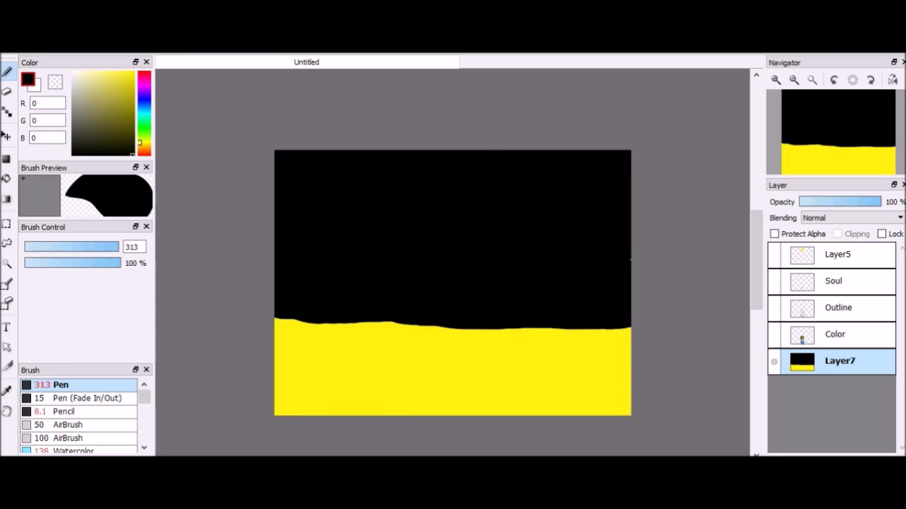
Soften the boundary between the yellow ground and black sky with the size 59 Blur brush at 79 %.
{"action": "scroll", "coordinate": [78, 418], "scroll_direction": "down", "scroll_amount": 1}
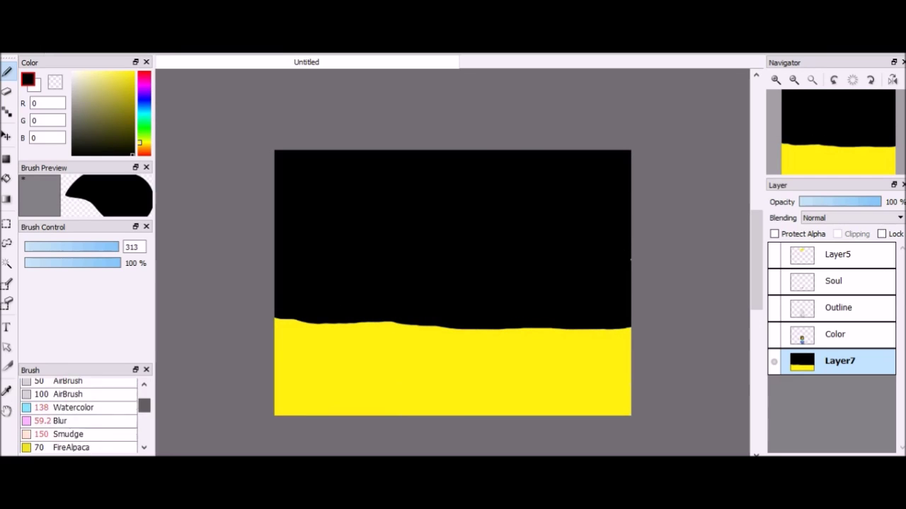
{"action": "left_click", "coordinate": [63, 421]}
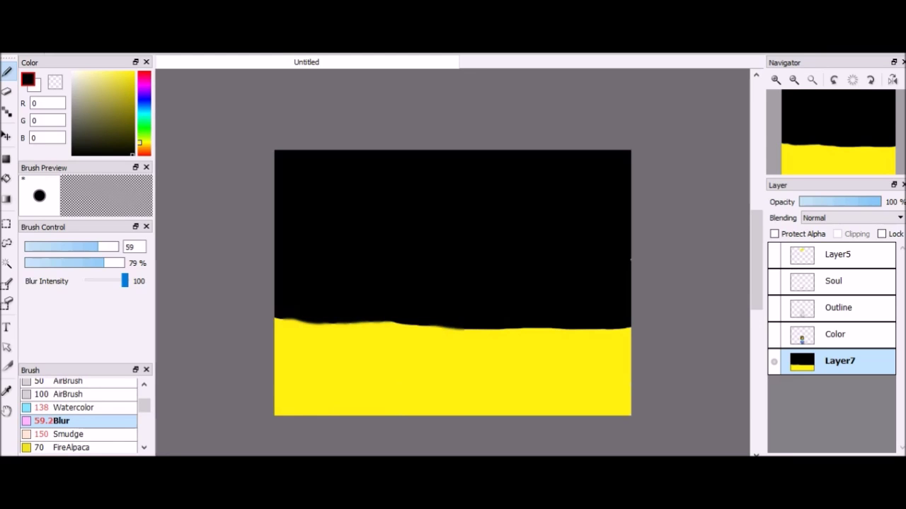
{"action": "left_click", "coordinate": [776, 79]}
Try to shade the yellow ground's edge with the size 100 AirBrush at 14 % and look at other brushes.
{"action": "left_click", "coordinate": [64, 394]}
{"action": "left_click_drag", "start_coordinate": [212, 374], "coordinate": [201, 380]}
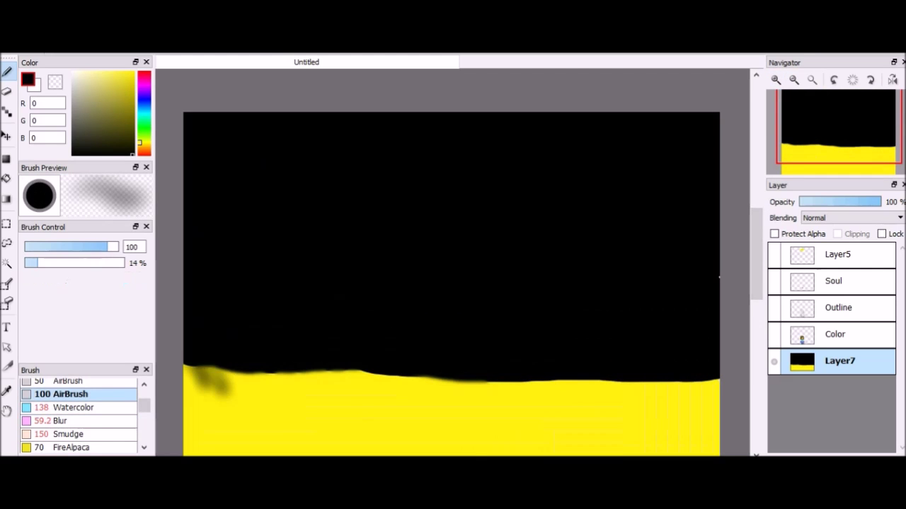
{"action": "key", "text": "ctrl+z"}
{"action": "left_click", "coordinate": [67, 434]}
{"action": "scroll", "coordinate": [77, 417], "scroll_direction": "down", "scroll_amount": 1}
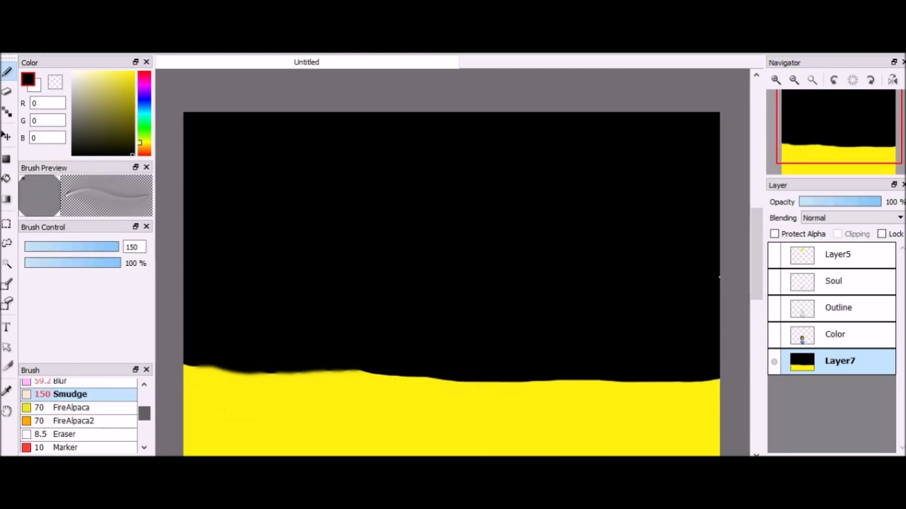
{"action": "scroll", "coordinate": [77, 417], "scroll_direction": "up", "scroll_amount": 1}
{"action": "left_click", "coordinate": [71, 400]}
{"action": "scroll", "coordinate": [77, 417], "scroll_direction": "down", "scroll_amount": 2}
Show the Color, Outline, Soul and Layer5 layers and set Layer5's opacity to 100 %.
{"action": "left_click", "coordinate": [774, 334]}
{"action": "left_click", "coordinate": [774, 308]}
{"action": "left_click", "coordinate": [774, 281]}
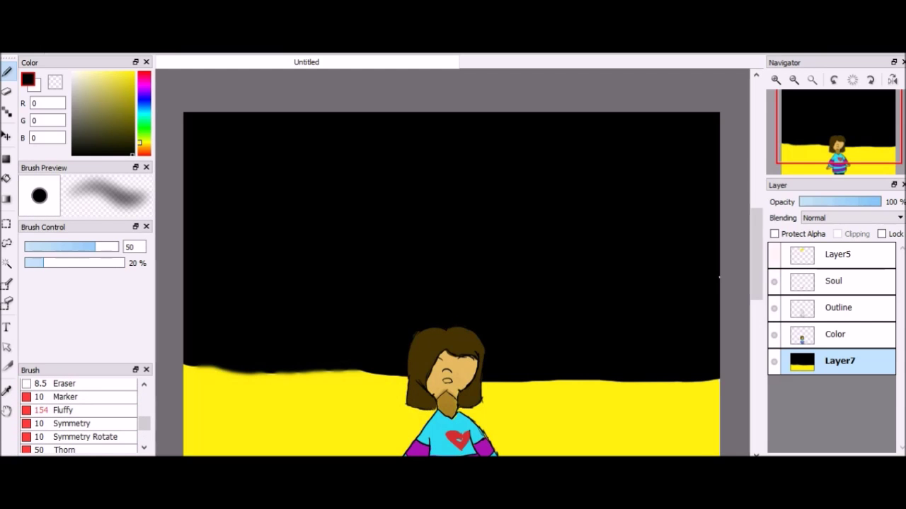
{"action": "left_click", "coordinate": [774, 255]}
{"action": "left_click", "coordinate": [835, 254]}
{"action": "left_click_drag", "start_coordinate": [842, 202], "coordinate": [881, 202]}
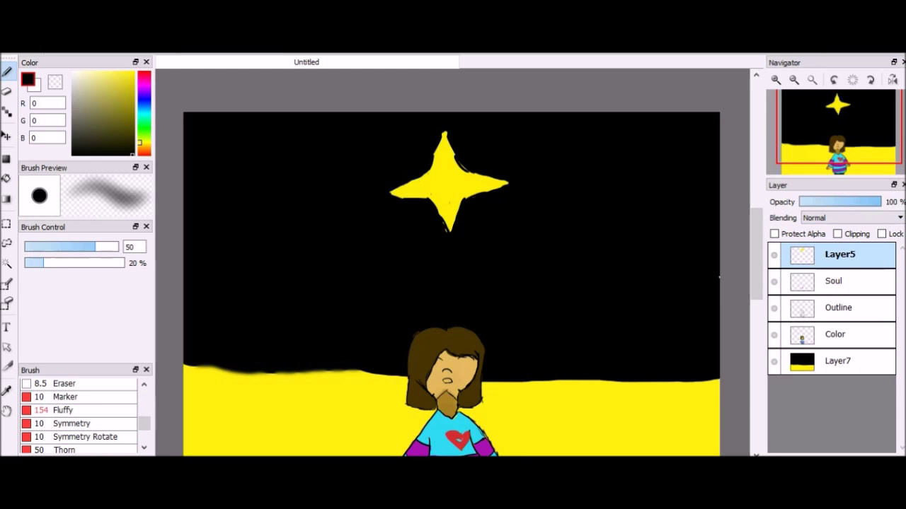
Try to blur the star's edges on Layer5 with the Blur brush at size 323.
{"action": "left_click", "coordinate": [64, 410]}
{"action": "scroll", "coordinate": [78, 418], "scroll_direction": "down", "scroll_amount": 3}
{"action": "left_click", "coordinate": [62, 421]}
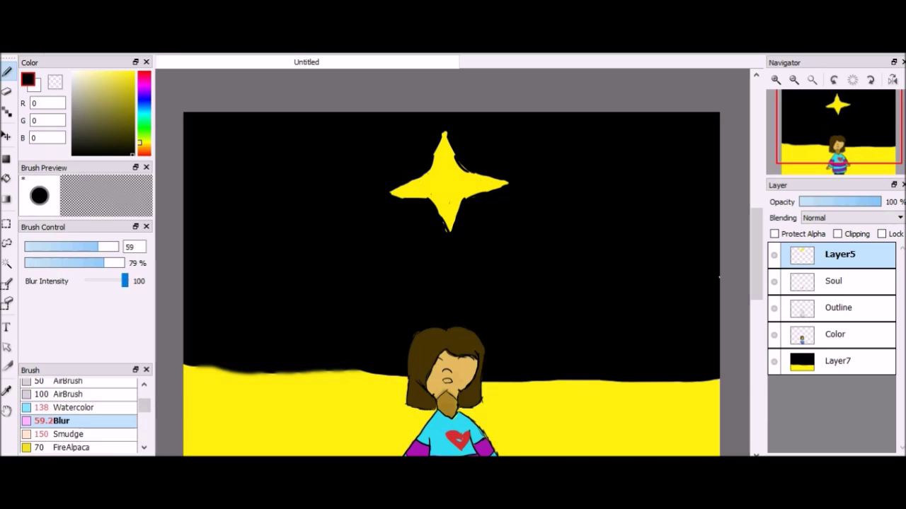
{"action": "left_click_drag", "start_coordinate": [93, 247], "coordinate": [119, 247]}
{"action": "mouse_move", "coordinate": [396, 187]}
{"action": "left_mouse_down"}
{"action": "mouse_move", "coordinate": [445, 163]}
{"action": "mouse_move", "coordinate": [488, 177]}
{"action": "mouse_move", "coordinate": [410, 205]}
{"action": "left_mouse_up"}
{"action": "key", "text": "ctrl+z"}
{"action": "key", "text": "ctrl+z"}
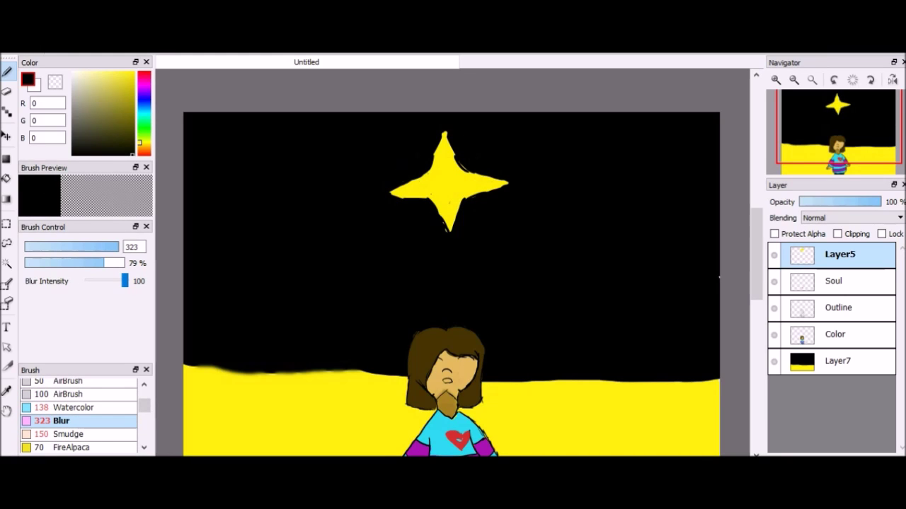
{"action": "mouse_move", "coordinate": [435, 141]}
{"action": "left_mouse_down"}
{"action": "mouse_move", "coordinate": [442, 170]}
{"action": "mouse_move", "coordinate": [481, 198]}
{"action": "mouse_move", "coordinate": [488, 170]}
{"action": "left_mouse_up"}
{"action": "key", "text": "ctrl+z"}
Add Layer8 above Layer5 at 59 % opacity and sample the star's yellow for the Pen.
{"action": "key", "text": "ctrl+shift+n"}
{"action": "left_click", "coordinate": [447, 183], "text": "alt"}
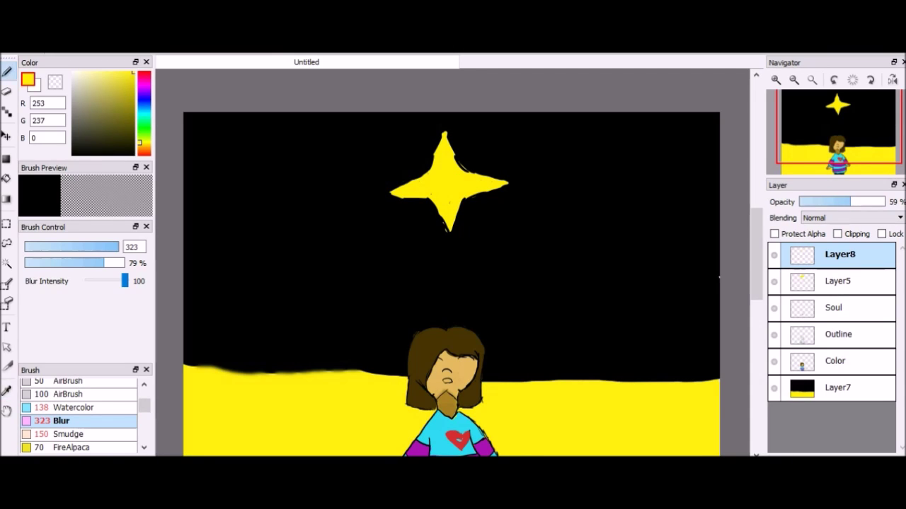
{"action": "scroll", "coordinate": [81, 418], "scroll_direction": "up", "scroll_amount": 5}
{"action": "left_click", "coordinate": [61, 385]}
{"action": "mouse_move", "coordinate": [410, 142]}
{"action": "left_mouse_down"}
{"action": "mouse_move", "coordinate": [403, 184]}
{"action": "mouse_move", "coordinate": [417, 213]}
{"action": "left_mouse_up"}
{"action": "key", "text": "ctrl+z"}
{"action": "key", "text": "ctrl+z"}
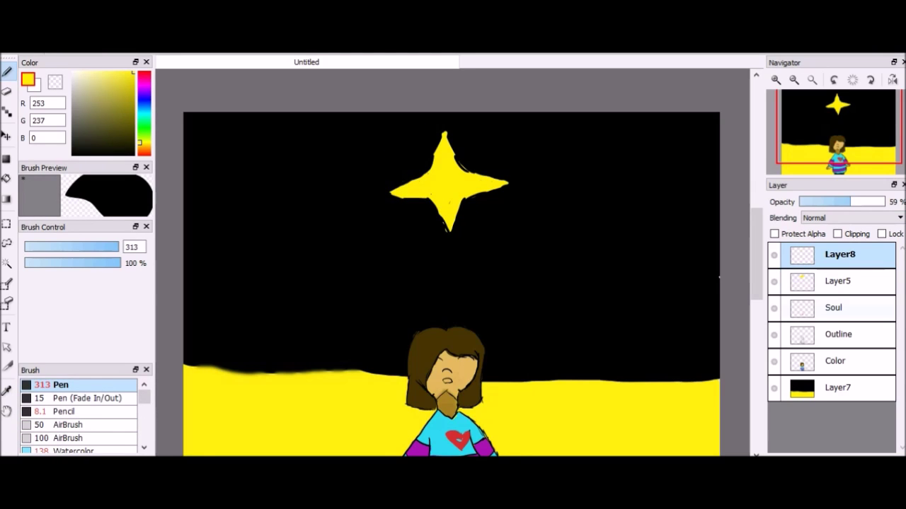
Try to draw yellow glow lines around the star on Layer8 with the Pen at size 22.
{"action": "key", "text": "bracketleft"}
{"action": "key", "text": "bracketleft"}
{"action": "key", "text": "bracketleft"}
{"action": "key", "text": "bracketleft"}
{"action": "key", "text": "bracketleft"}
{"action": "key", "text": "bracketleft"}
{"action": "key", "text": "bracketleft"}
{"action": "key", "text": "bracketleft"}
{"action": "key", "text": "bracketright"}
{"action": "key", "text": "bracketright"}
{"action": "key", "text": "bracketright"}
{"action": "key", "text": "bracketright"}
{"action": "key", "text": "bracketright"}
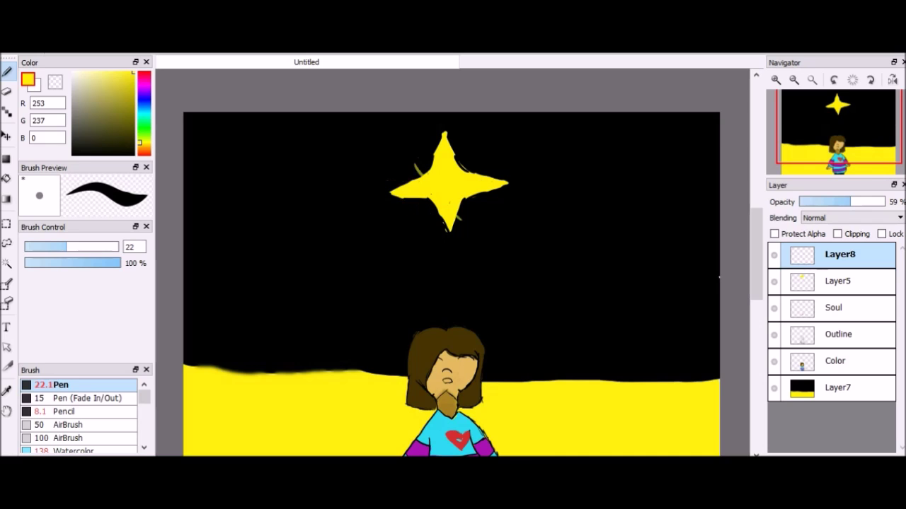
{"action": "left_click_drag", "start_coordinate": [435, 137], "coordinate": [434, 253]}
{"action": "key", "text": "ctrl+z"}
{"action": "left_click_drag", "start_coordinate": [390, 167], "coordinate": [464, 231]}
{"action": "mouse_move", "coordinate": [415, 149]}
{"action": "left_mouse_down"}
{"action": "mouse_move", "coordinate": [446, 230]}
{"action": "mouse_move", "coordinate": [406, 297]}
{"action": "left_mouse_up"}
{"action": "key", "text": "ctrl+z"}
{"action": "key", "text": "ctrl+z"}
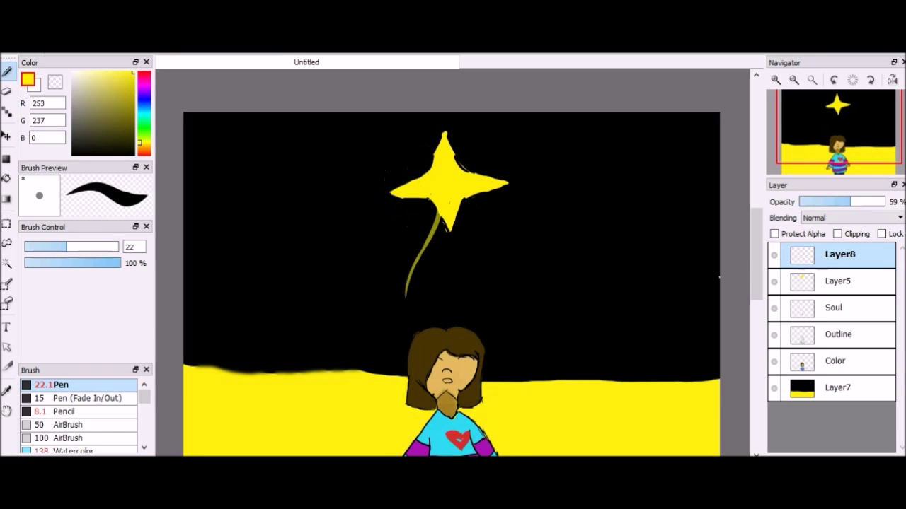
{"action": "left_click_drag", "start_coordinate": [443, 220], "coordinate": [486, 283]}
{"action": "key", "text": "ctrl+z"}
{"action": "key", "text": "ctrl+z"}
{"action": "key", "text": "ctrl+z"}
Try to paint a glow around the star with large Watercolor strokes.
{"action": "left_click", "coordinate": [71, 451]}
{"action": "mouse_move", "coordinate": [425, 226]}
{"action": "left_mouse_down"}
{"action": "mouse_move", "coordinate": [495, 141]}
{"action": "mouse_move", "coordinate": [442, 258]}
{"action": "mouse_move", "coordinate": [350, 200]}
{"action": "left_mouse_up"}
{"action": "key", "text": "ctrl+z"}
{"action": "mouse_move", "coordinate": [439, 126]}
{"action": "left_mouse_down"}
{"action": "mouse_move", "coordinate": [400, 162]}
{"action": "mouse_move", "coordinate": [329, 186]}
{"action": "left_mouse_up"}
{"action": "key", "text": "ctrl+z"}
{"action": "key", "text": "ctrl+z"}
{"action": "key", "text": "ctrl+z"}
Paint a translucent yellow, four-pointed glow around the star on Layer8 with the Watercolor brush at size 29.
{"action": "key", "text": "["}
{"action": "key", "text": "["}
{"action": "key", "text": "["}
{"action": "key", "text": "["}
{"action": "key", "text": "["}
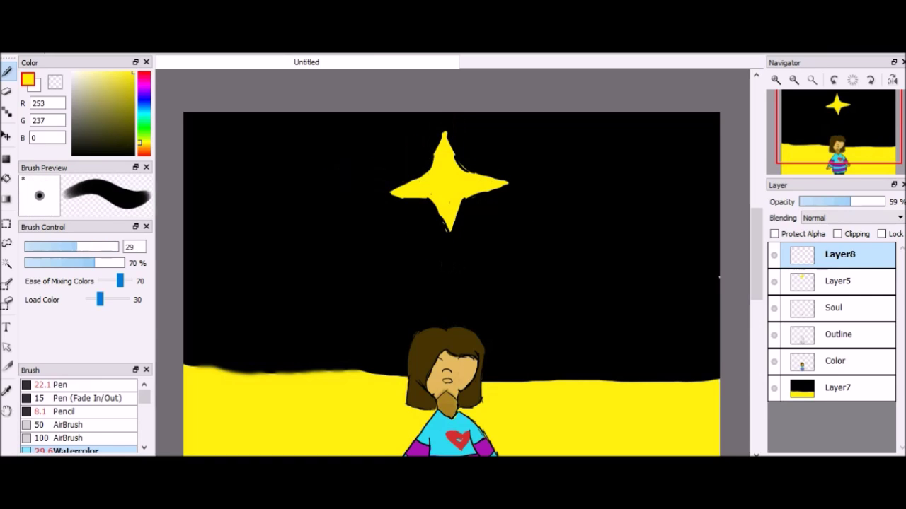
{"action": "left_click", "coordinate": [444, 124]}
{"action": "left_click_drag", "start_coordinate": [435, 131], "coordinate": [350, 198]}
{"action": "key", "text": "ctrl+z"}
{"action": "mouse_move", "coordinate": [442, 122]}
{"action": "left_mouse_down"}
{"action": "mouse_move", "coordinate": [424, 152]}
{"action": "mouse_move", "coordinate": [443, 230]}
{"action": "left_mouse_up"}
{"action": "mouse_move", "coordinate": [502, 212]}
{"action": "left_mouse_down"}
{"action": "mouse_move", "coordinate": [482, 150]}
{"action": "mouse_move", "coordinate": [393, 209]}
{"action": "mouse_move", "coordinate": [460, 233]}
{"action": "left_mouse_up"}
{"action": "left_click_drag", "start_coordinate": [557, 184], "coordinate": [365, 189]}
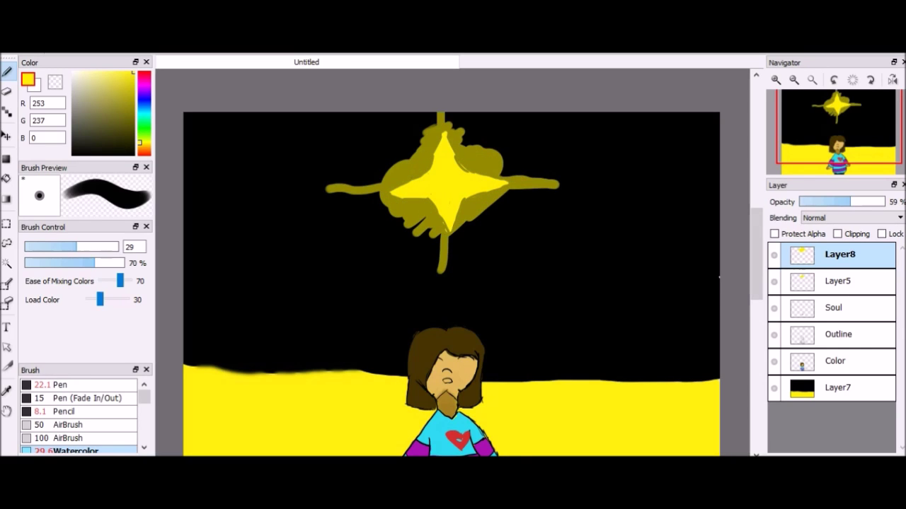
{"action": "left_click_drag", "start_coordinate": [386, 168], "coordinate": [326, 185]}
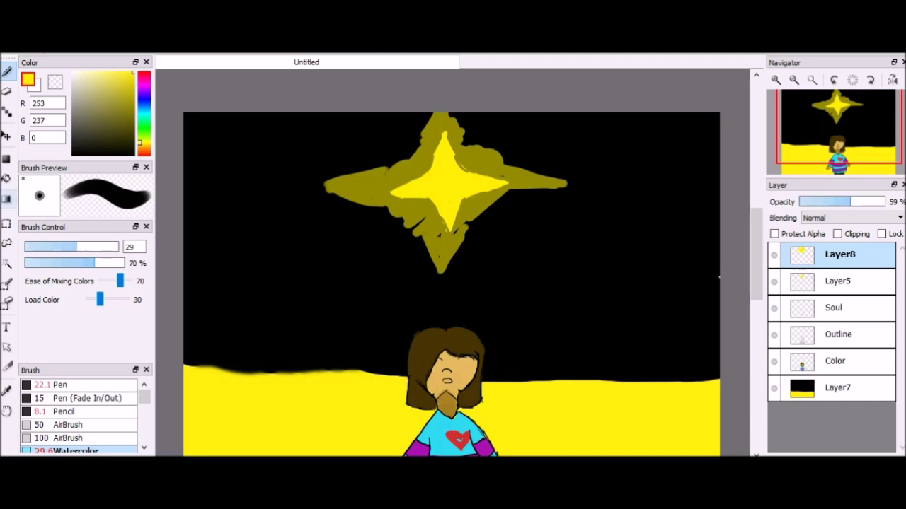
Soften the translucent yellow glow around the star on Layer8 with the Blur brush at size 323.
{"action": "scroll", "coordinate": [78, 416], "scroll_direction": "down", "scroll_amount": 5}
{"action": "left_click", "coordinate": [60, 382]}
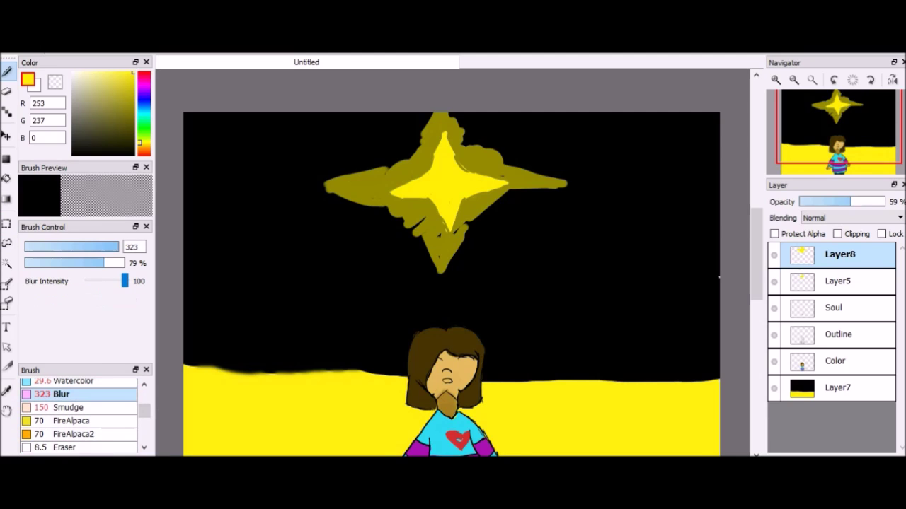
{"action": "mouse_move", "coordinate": [439, 265]}
{"action": "left_mouse_down"}
{"action": "mouse_move", "coordinate": [467, 227]}
{"action": "mouse_move", "coordinate": [481, 141]}
{"action": "mouse_move", "coordinate": [524, 180]}
{"action": "left_mouse_up"}
{"action": "left_click_drag", "start_coordinate": [397, 212], "coordinate": [339, 195]}
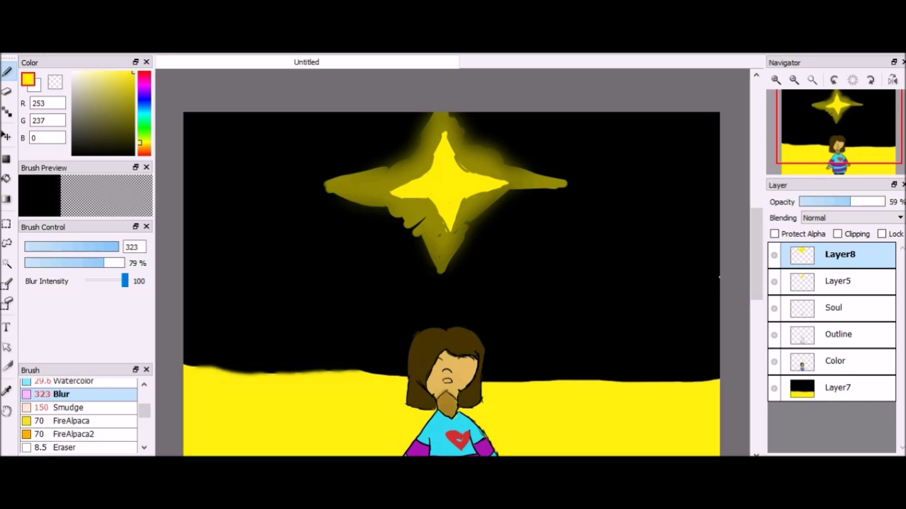
Start saving the drawing as a FireAlpaca (*.mdp) file and enter STAY as the file name.
{"action": "scroll", "coordinate": [451, 283], "scroll_direction": "down", "scroll_amount": 5}
{"action": "scroll", "coordinate": [451, 283], "scroll_direction": "up", "scroll_amount": 4}
{"action": "scroll", "coordinate": [451, 283], "scroll_direction": "down", "scroll_amount": 1}
{"action": "key", "text": "alt+f"}
{"action": "key", "text": "Escape"}
{"action": "key", "text": "ctrl+s"}
{"action": "type", "text": "STAY"}
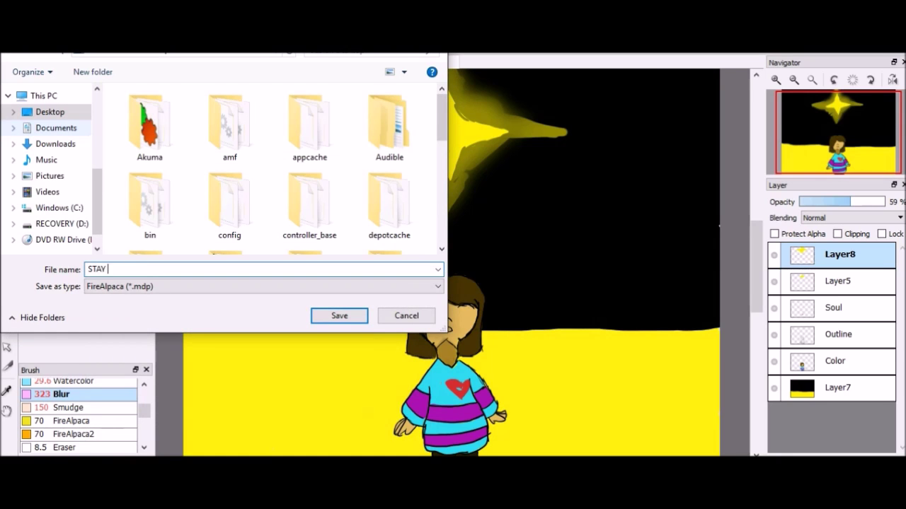